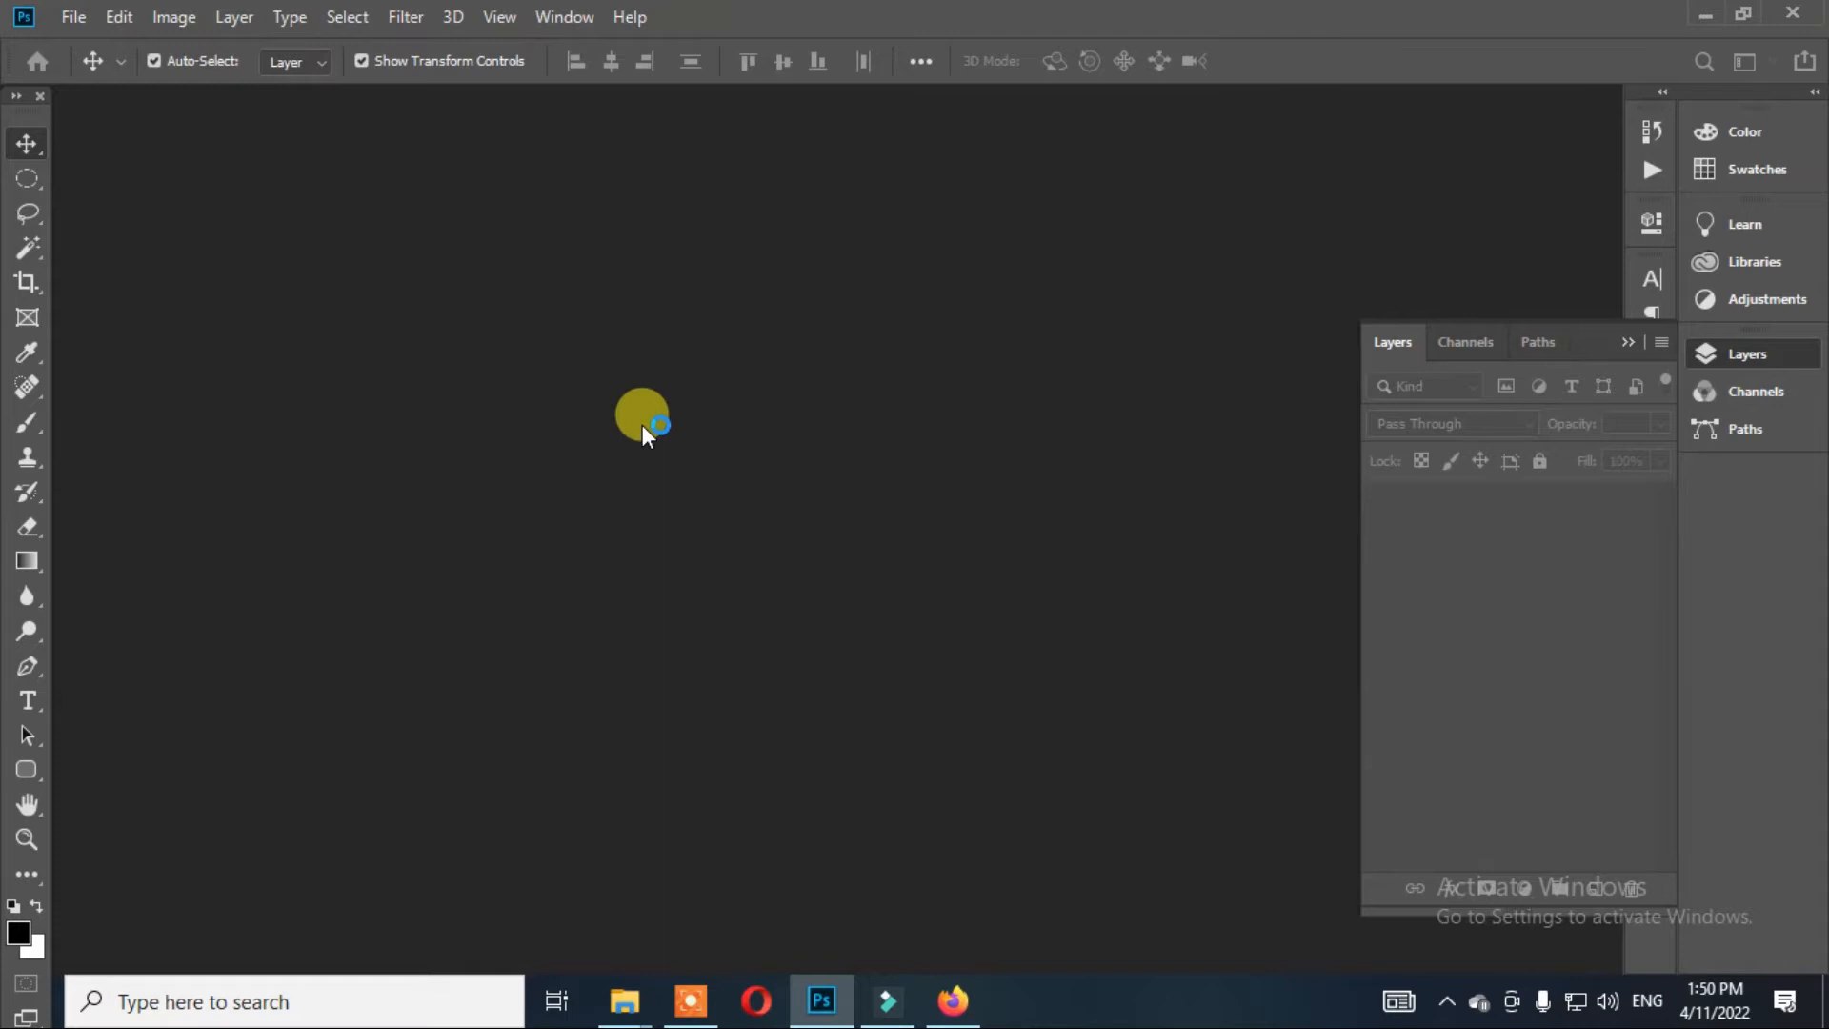
- Create a new 1920 × 1080 px document at 300 ppi named "Happy New Year 2078"
{"action": "key", "text": "ctrl+n"}
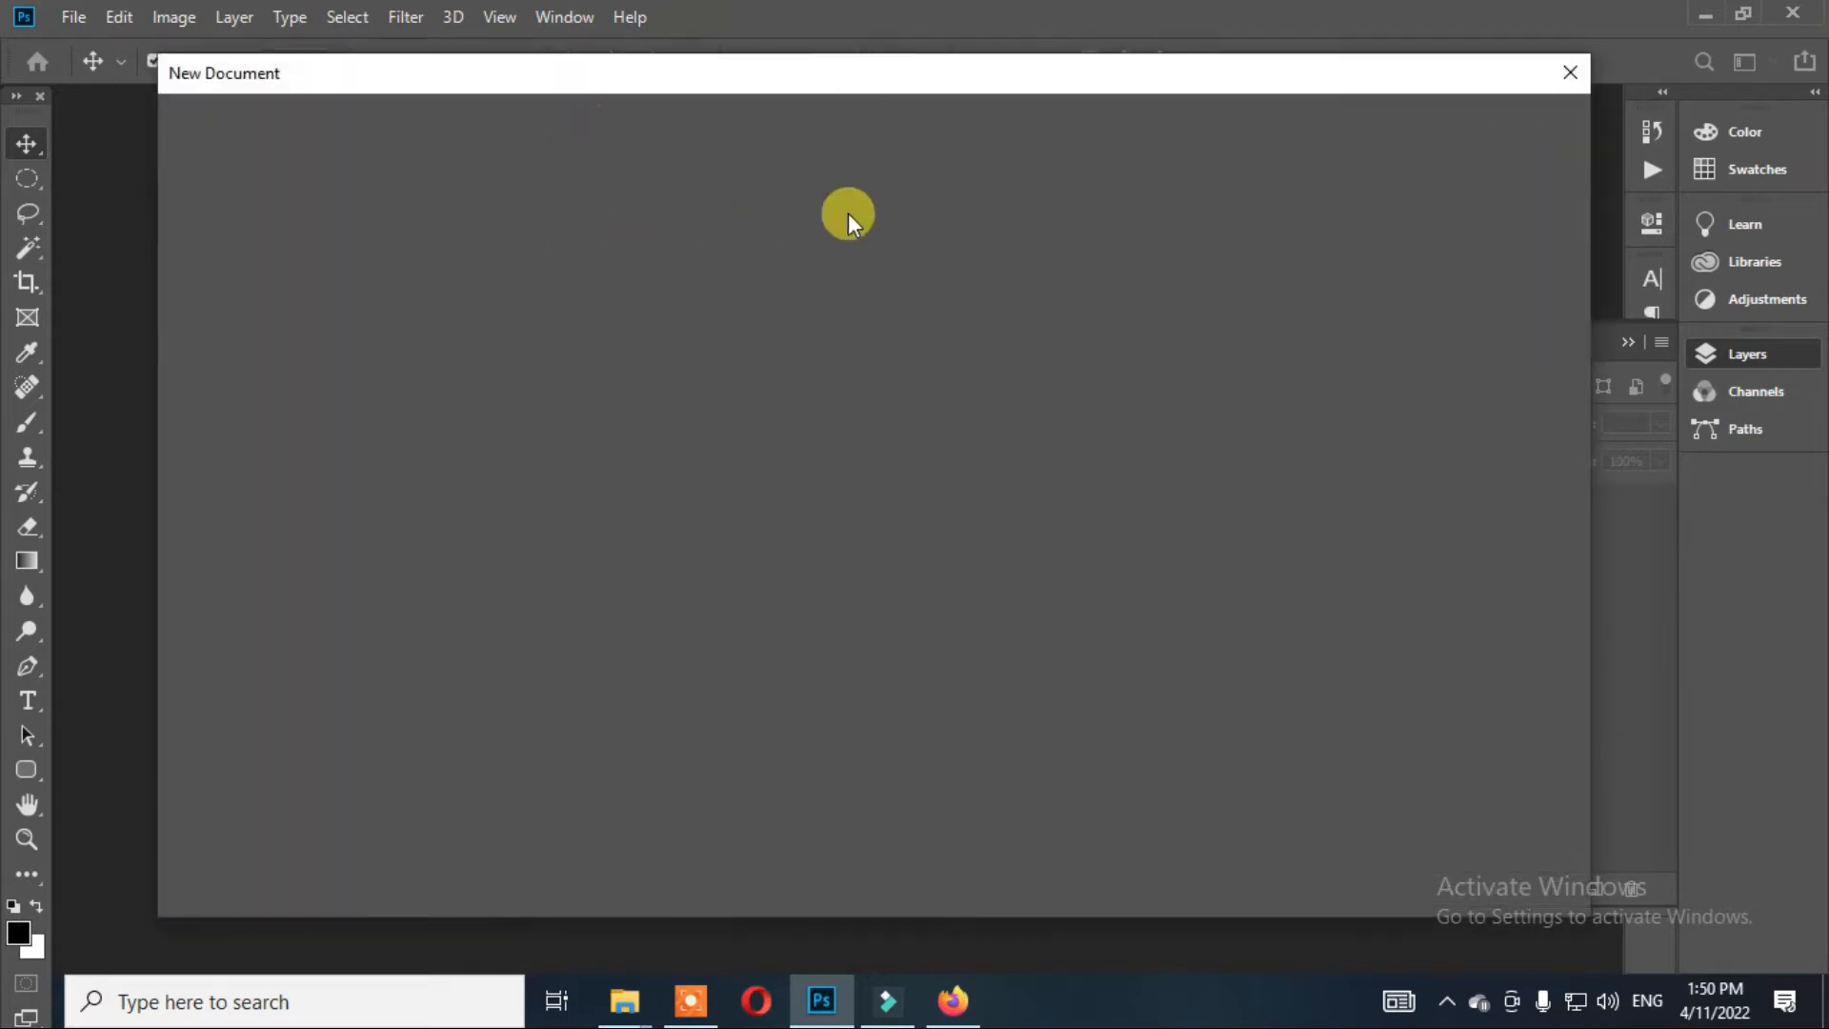
{"action": "left_click", "coordinate": [1310, 234]}
{"action": "type", "text": "Ha"}
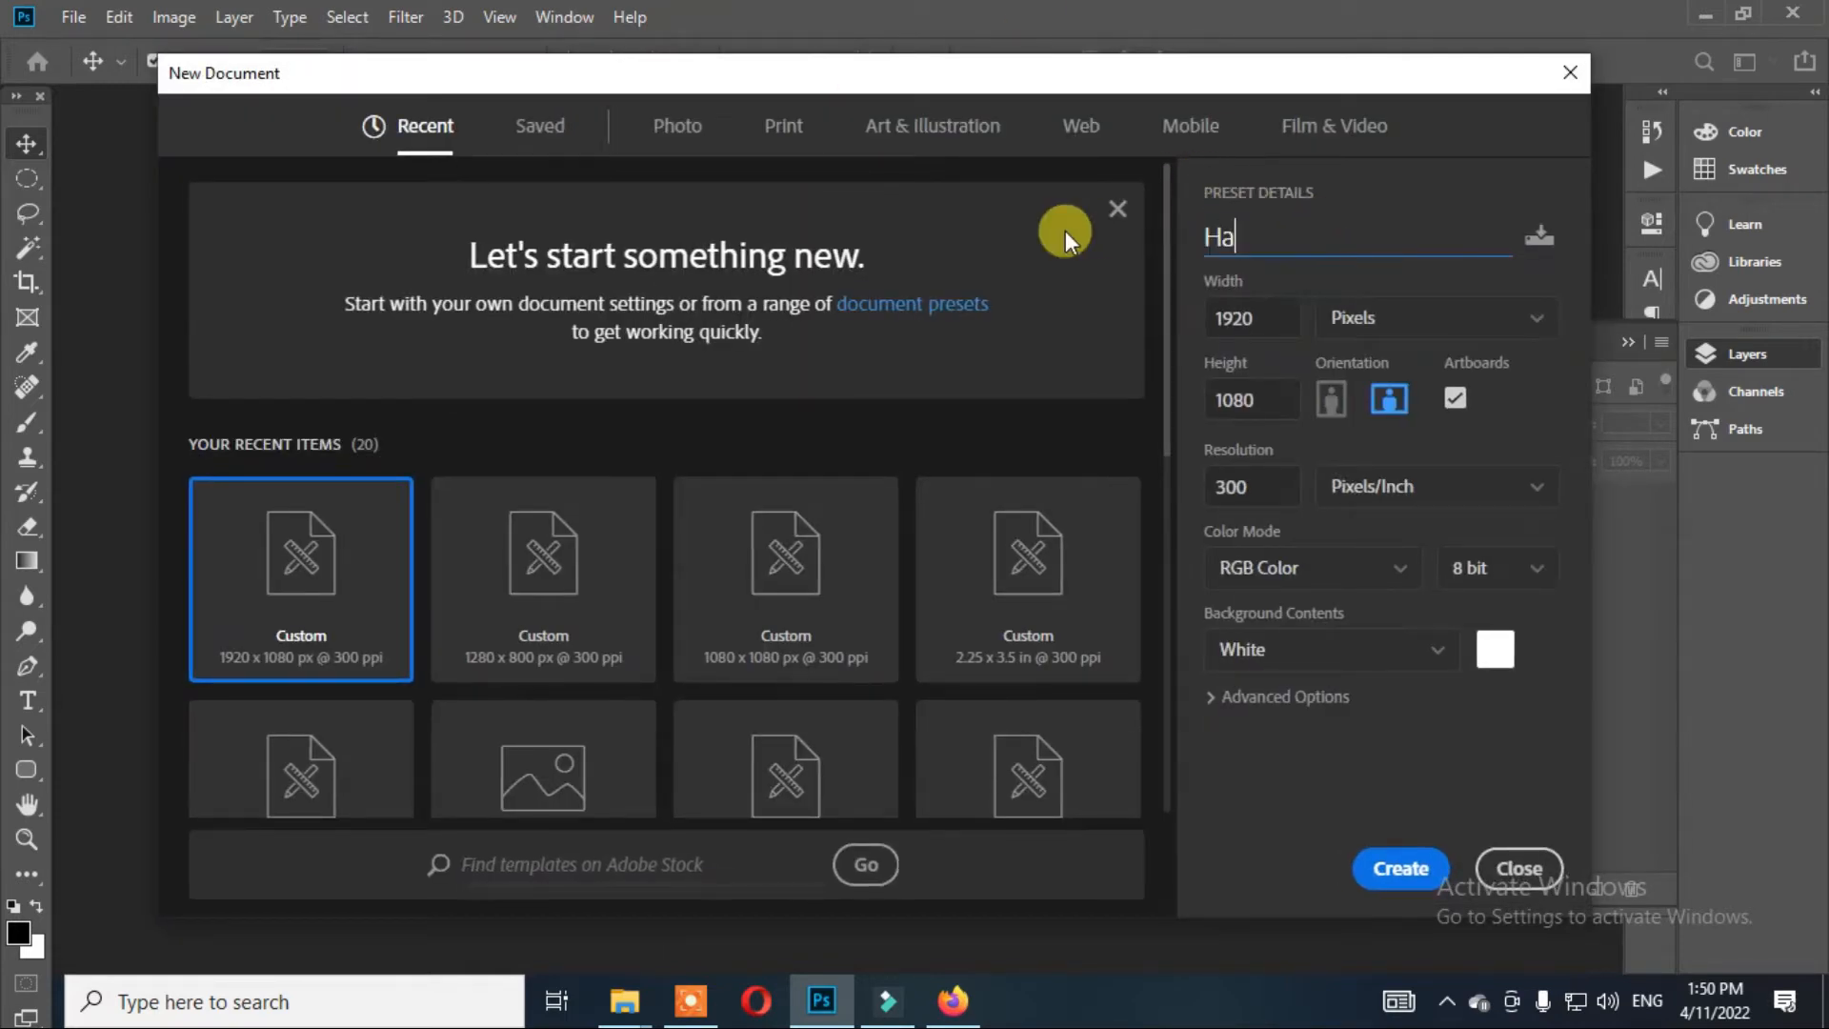
{"action": "type", "text": "ppy New Year 2078"}
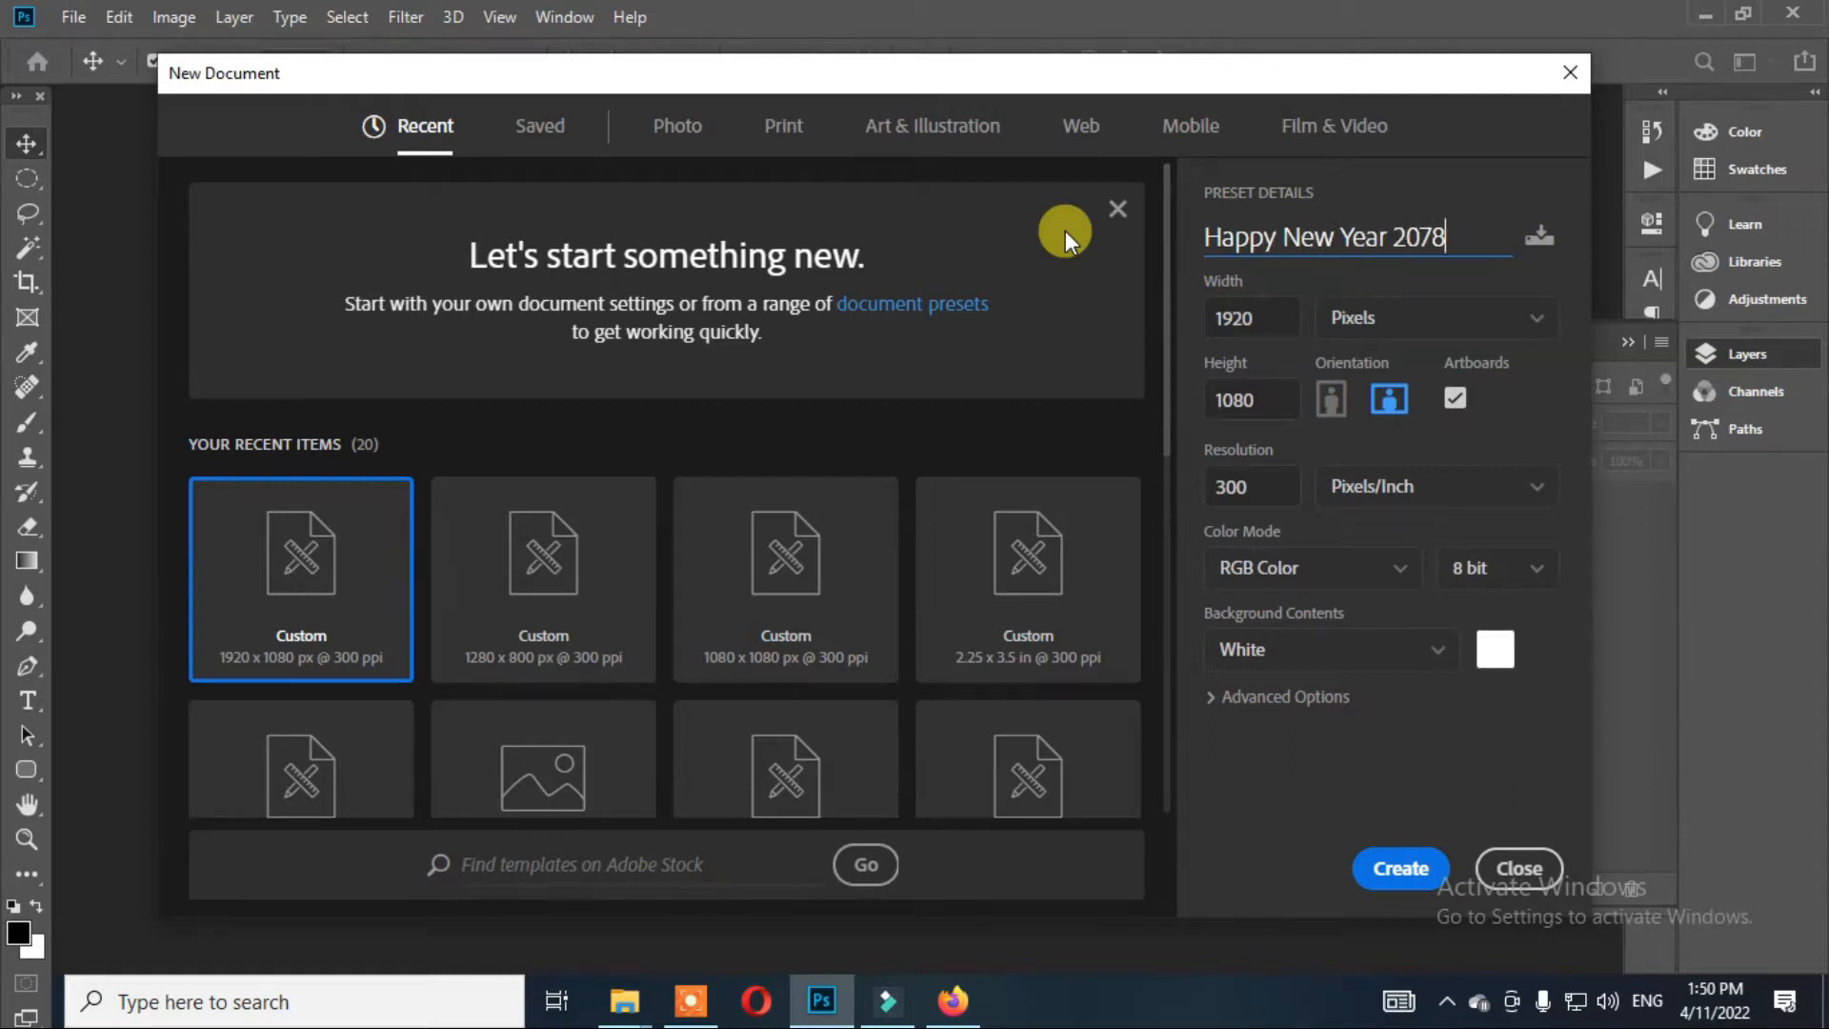
{"action": "key", "text": "Return"}
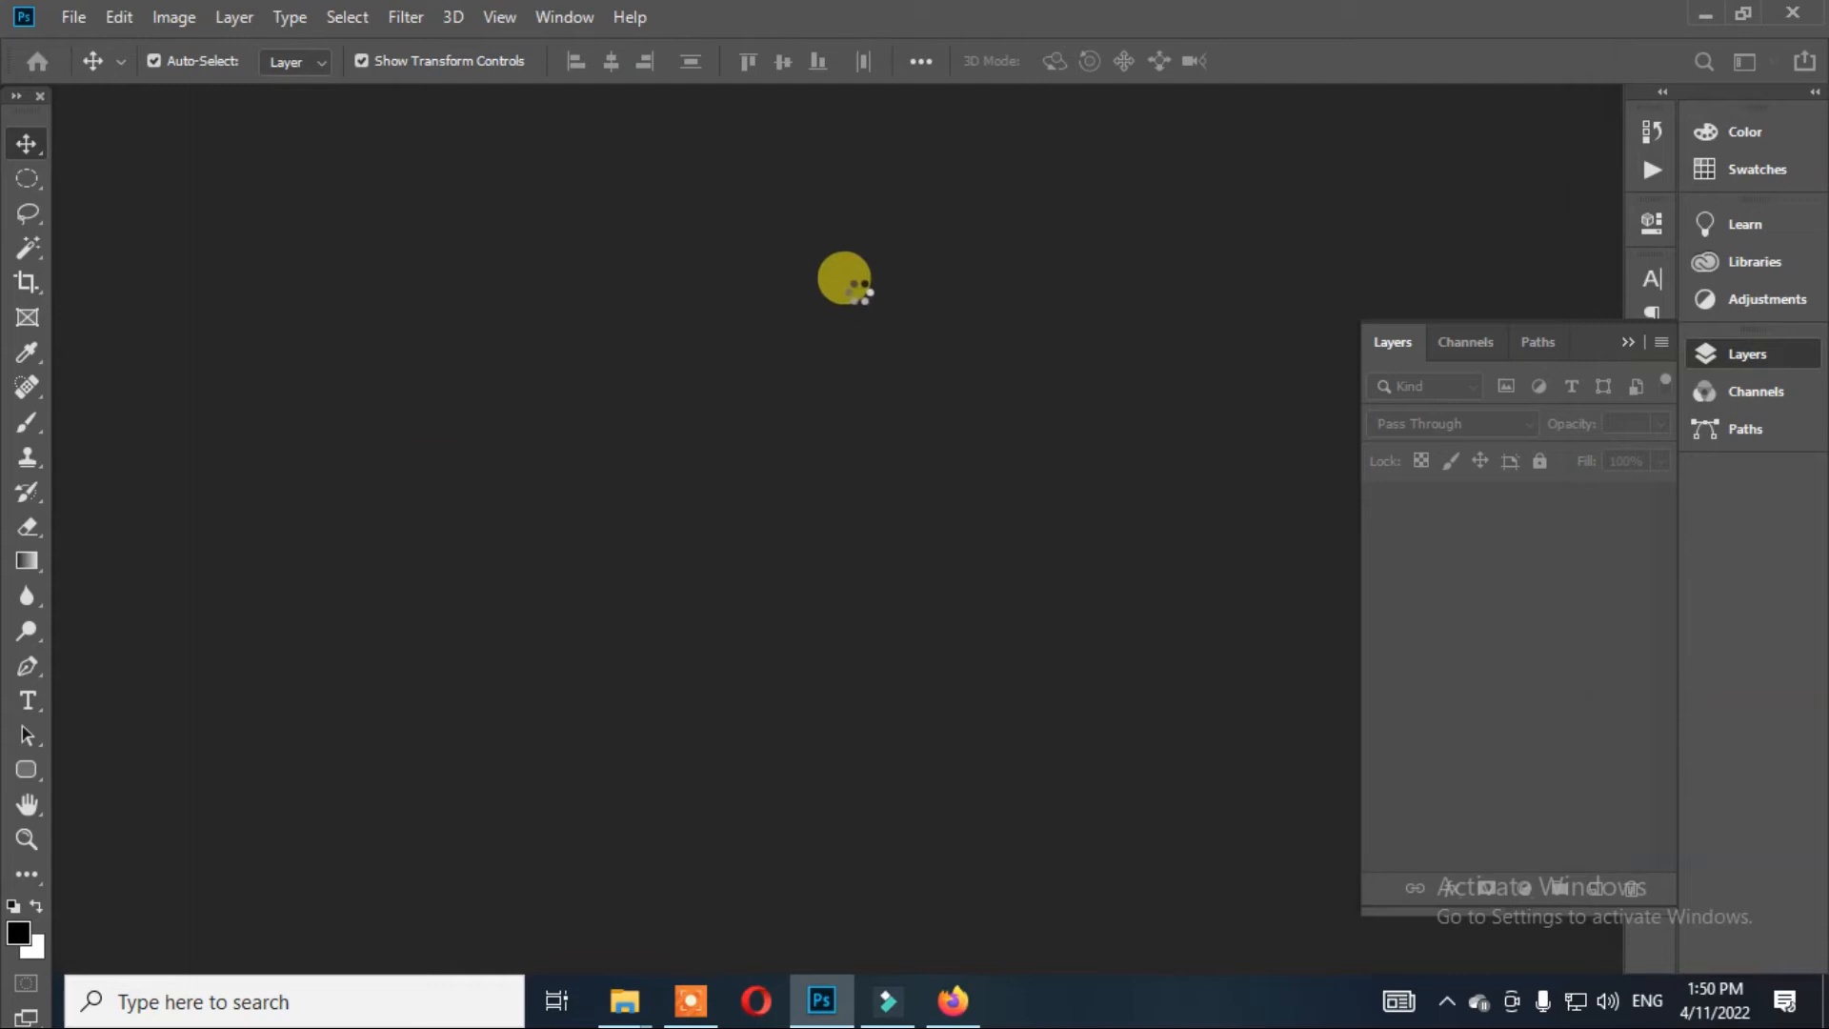
{"action": "scroll", "coordinate": [953, 372], "scroll_direction": "down", "scroll_amount": 3}
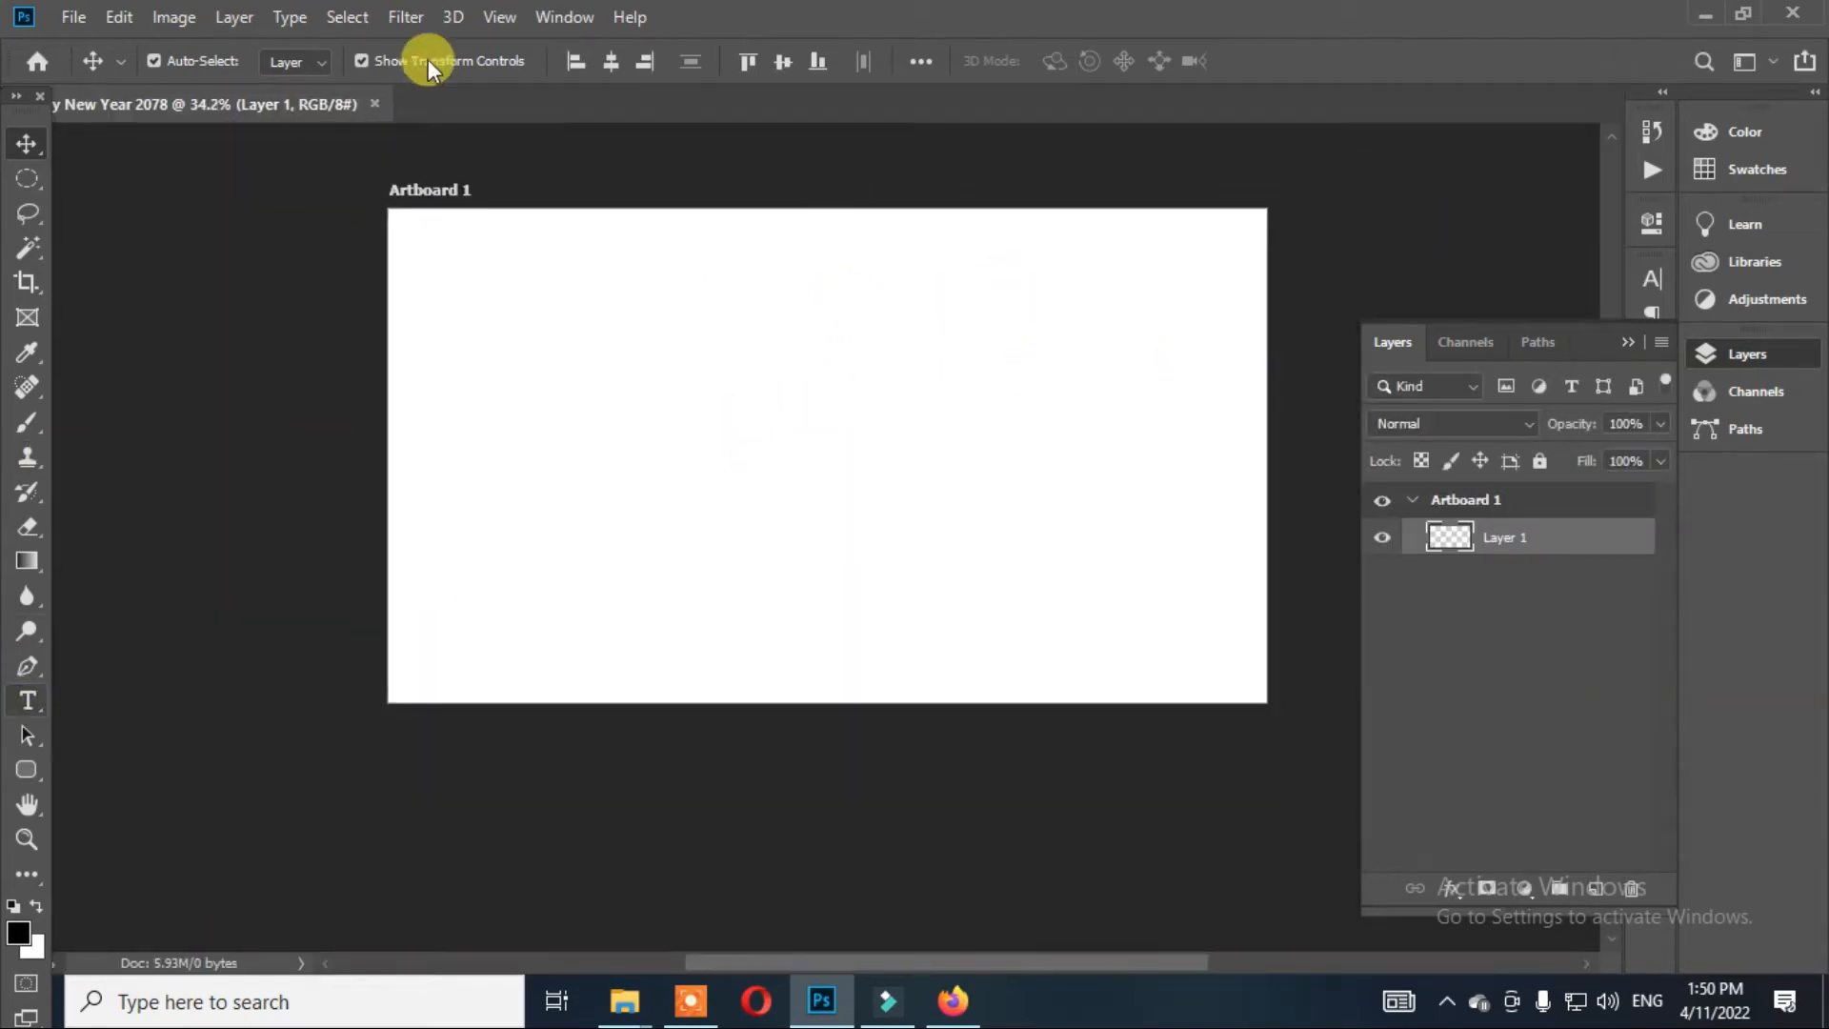
- Add the text "happy New Year" on two lines in the Ananda Black font on the artboard
{"action": "key", "text": "t"}
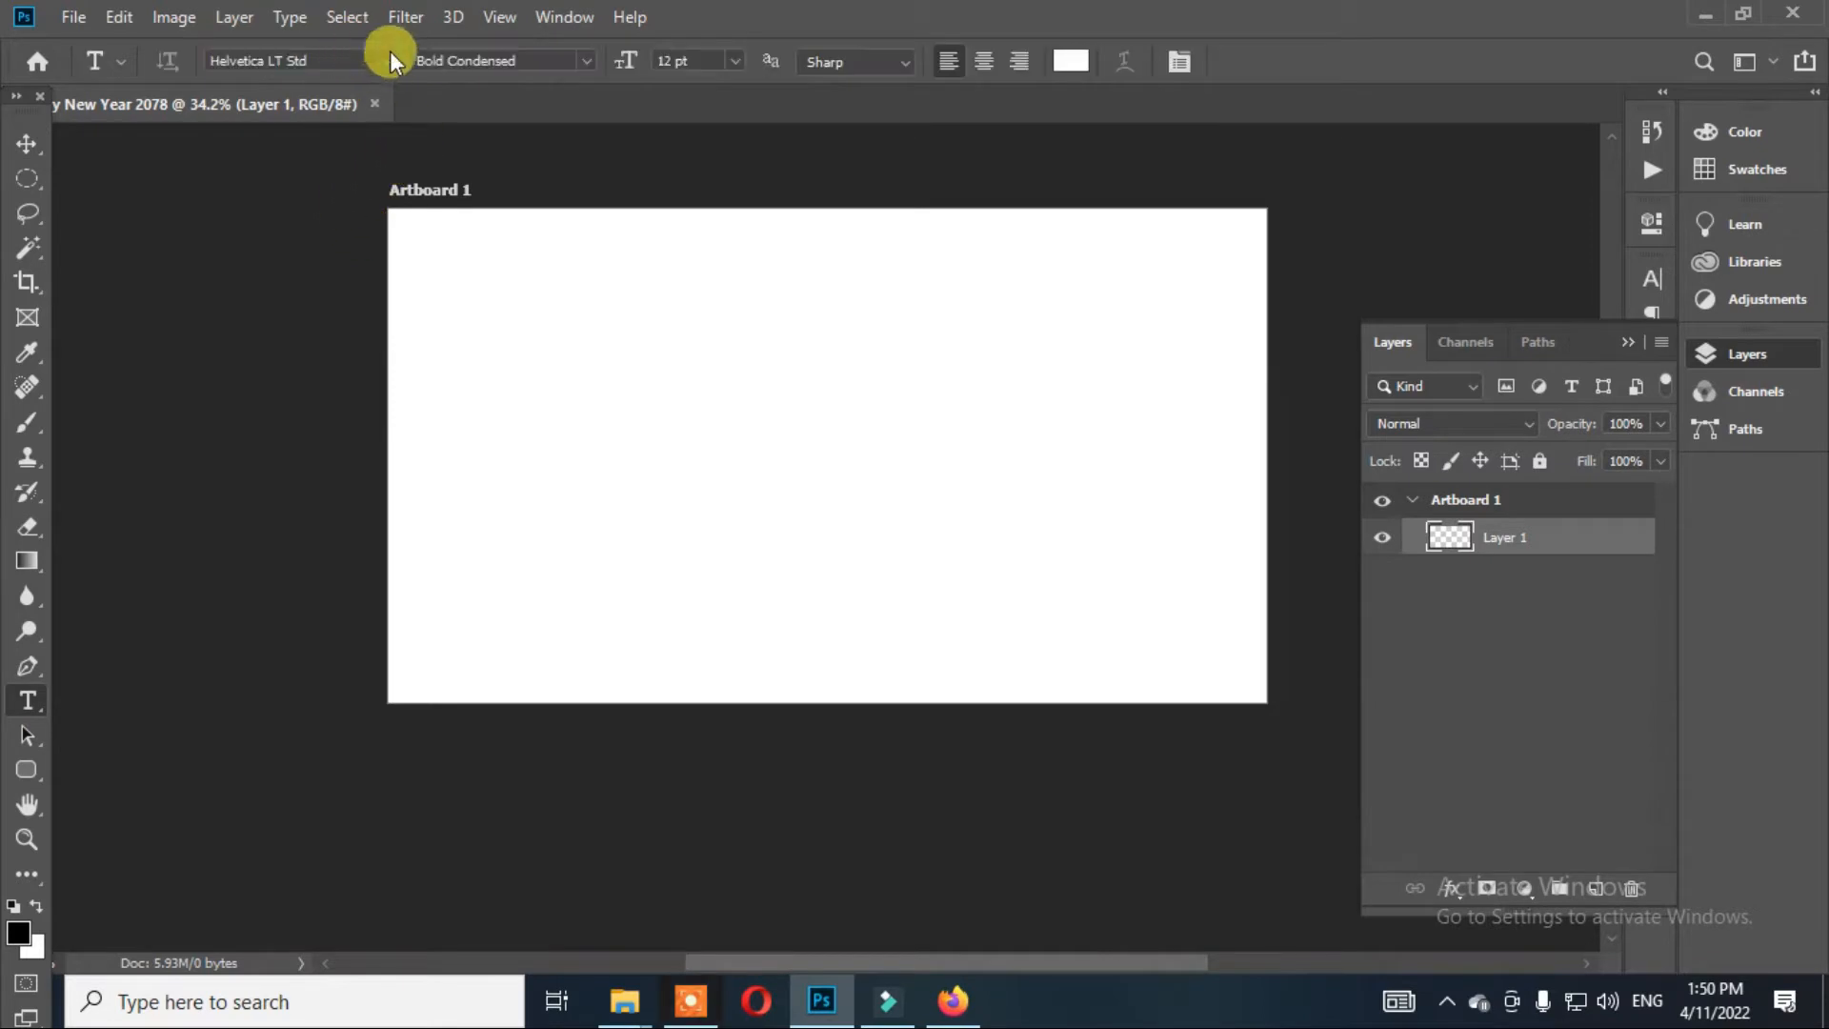
{"action": "left_click", "coordinate": [334, 59]}
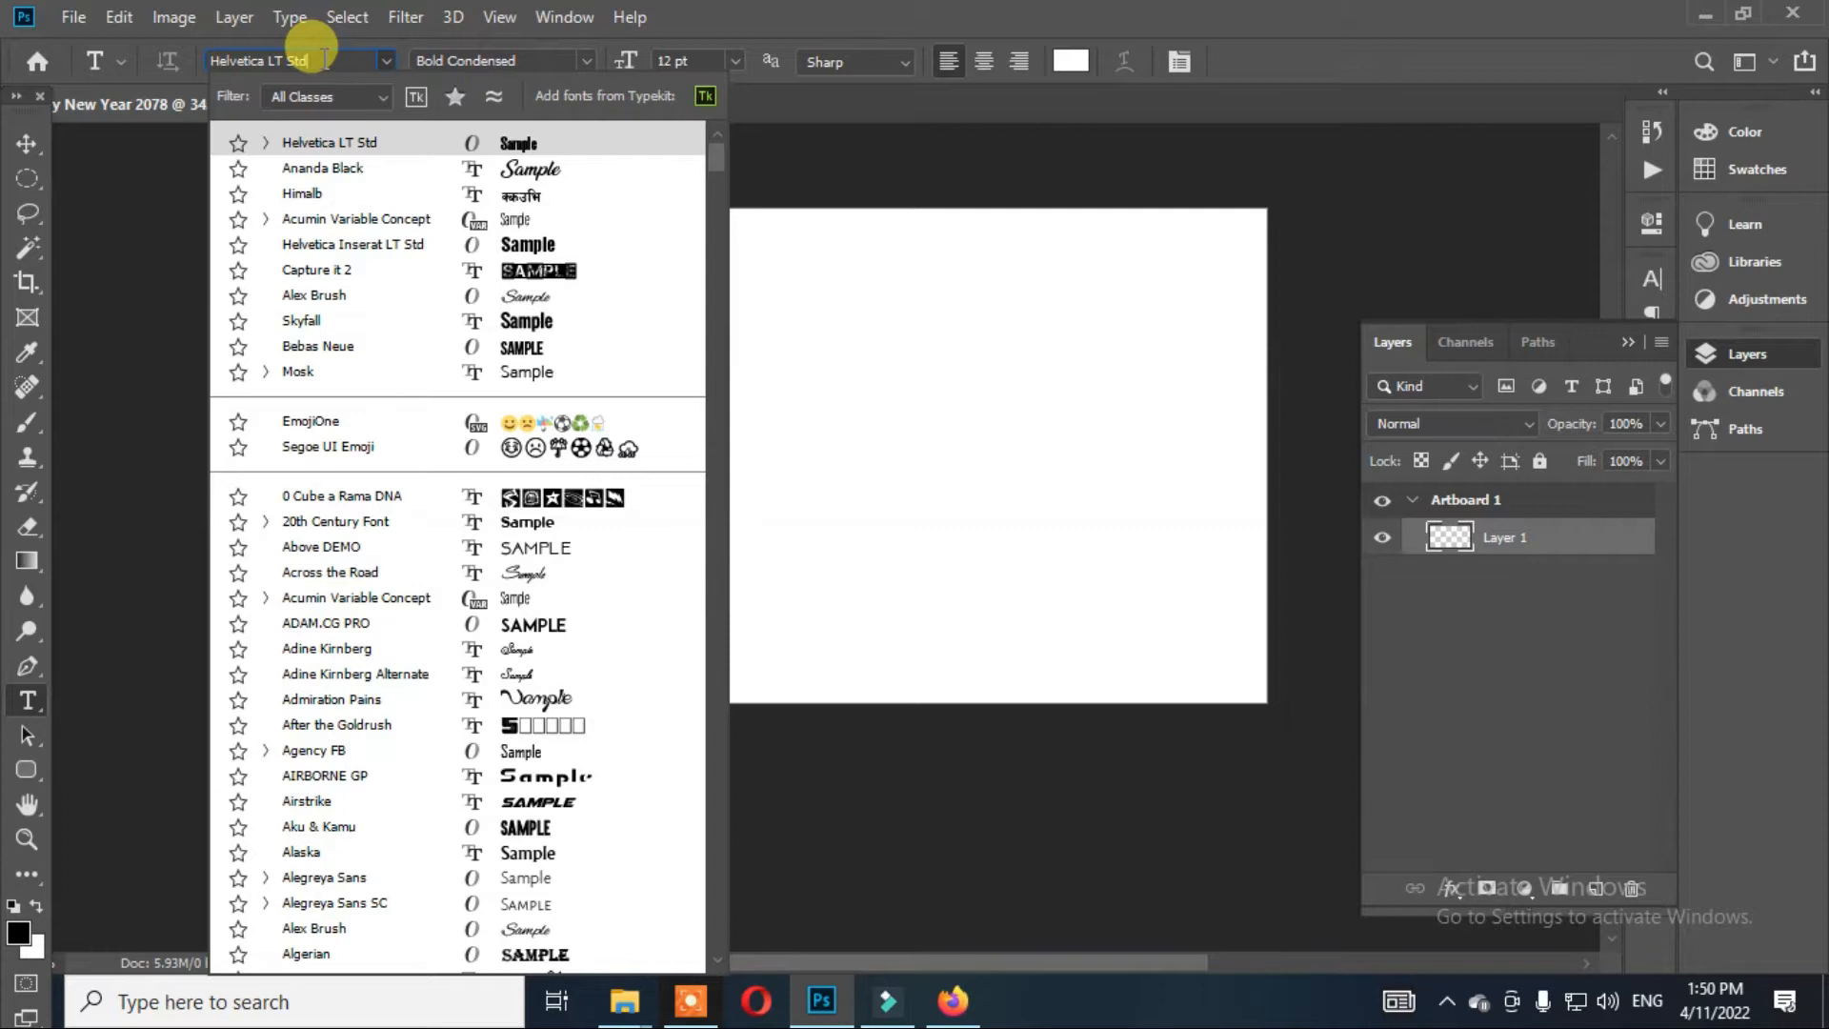
{"action": "left_click", "coordinate": [478, 170]}
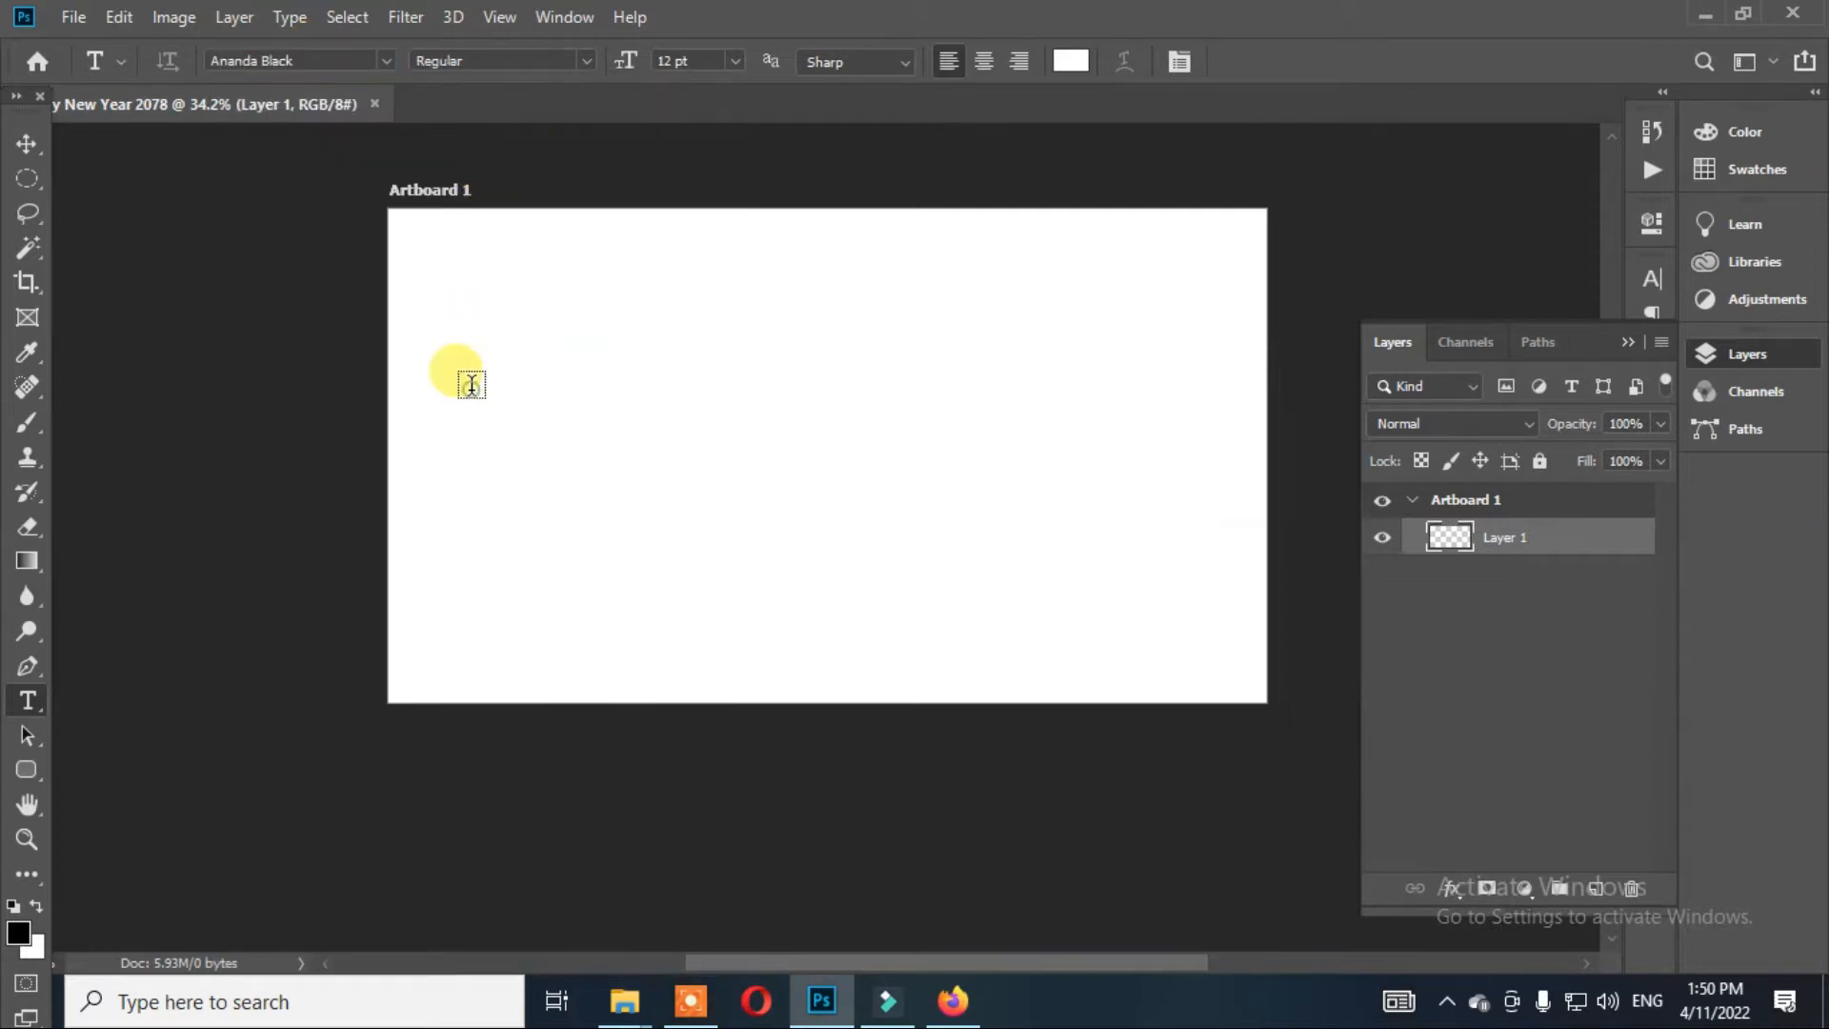
{"action": "left_click", "coordinate": [471, 384]}
{"action": "type", "text": "H"}
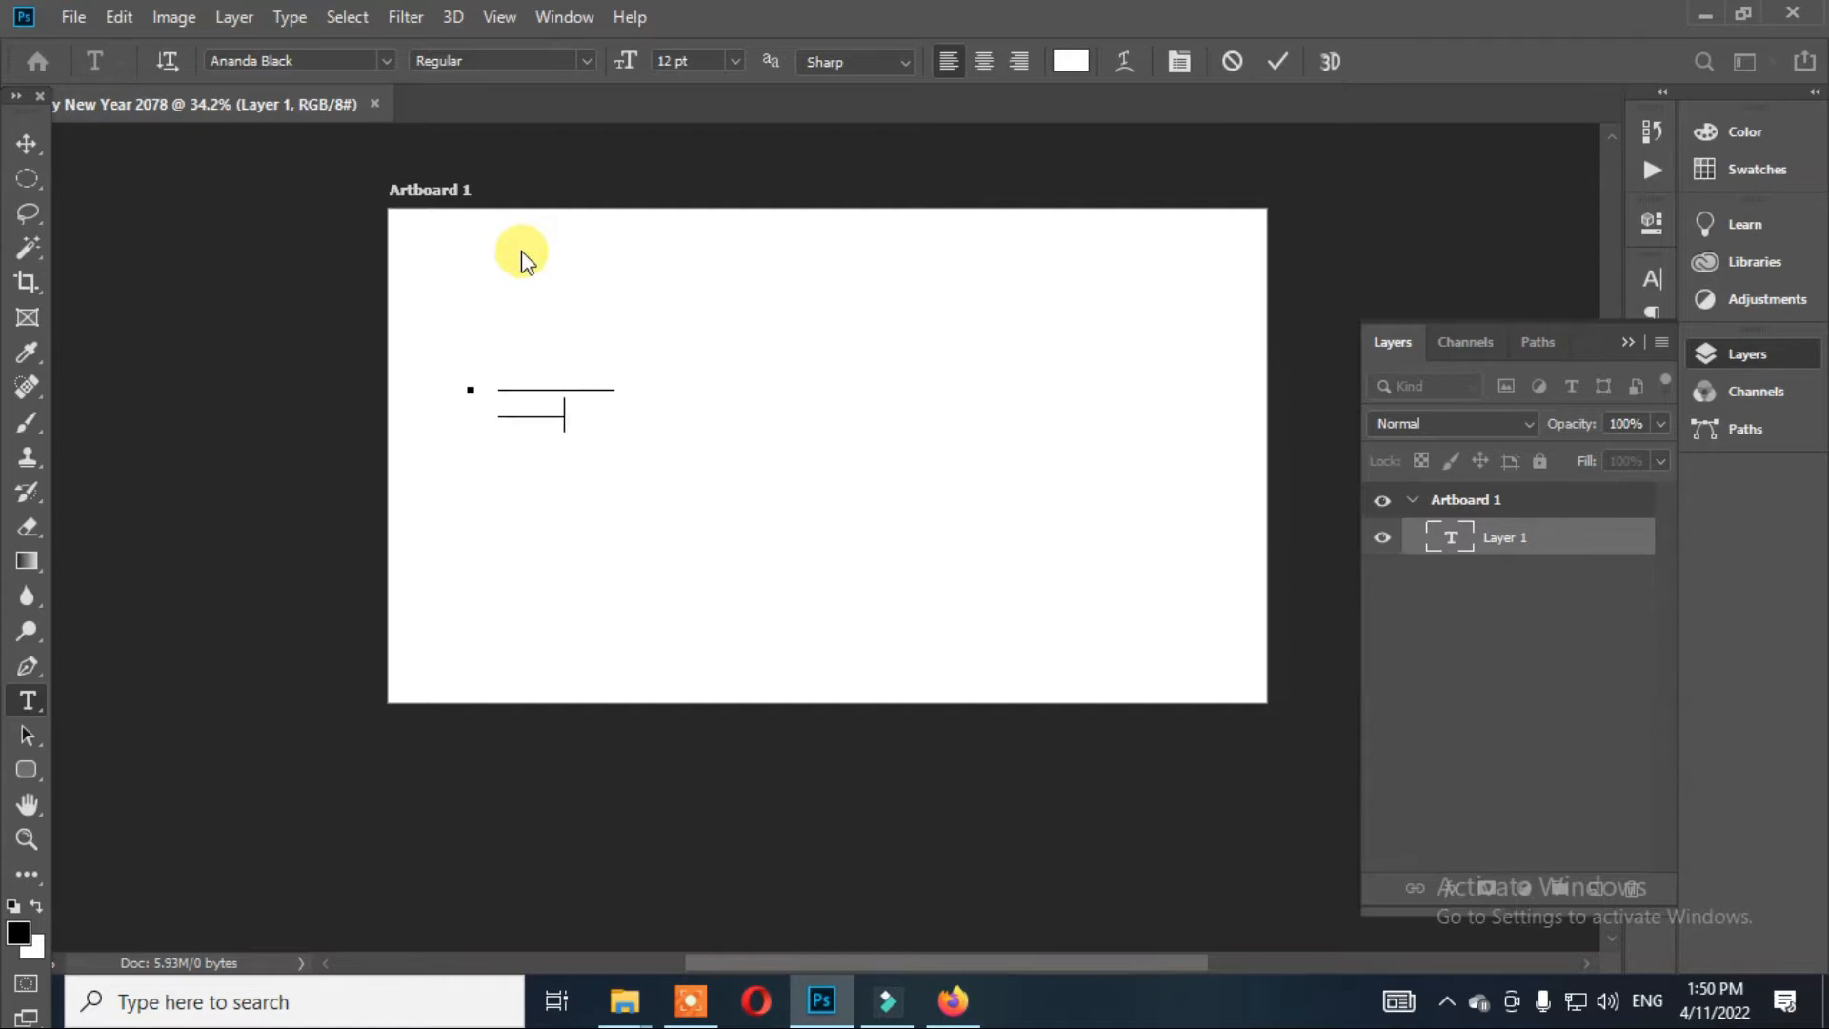
{"action": "type", "text": "Year"}
- Recolour the whole text black and set its size to 26 pt
{"action": "key", "text": "ctrl+a"}
{"action": "left_click", "coordinate": [1074, 60]}
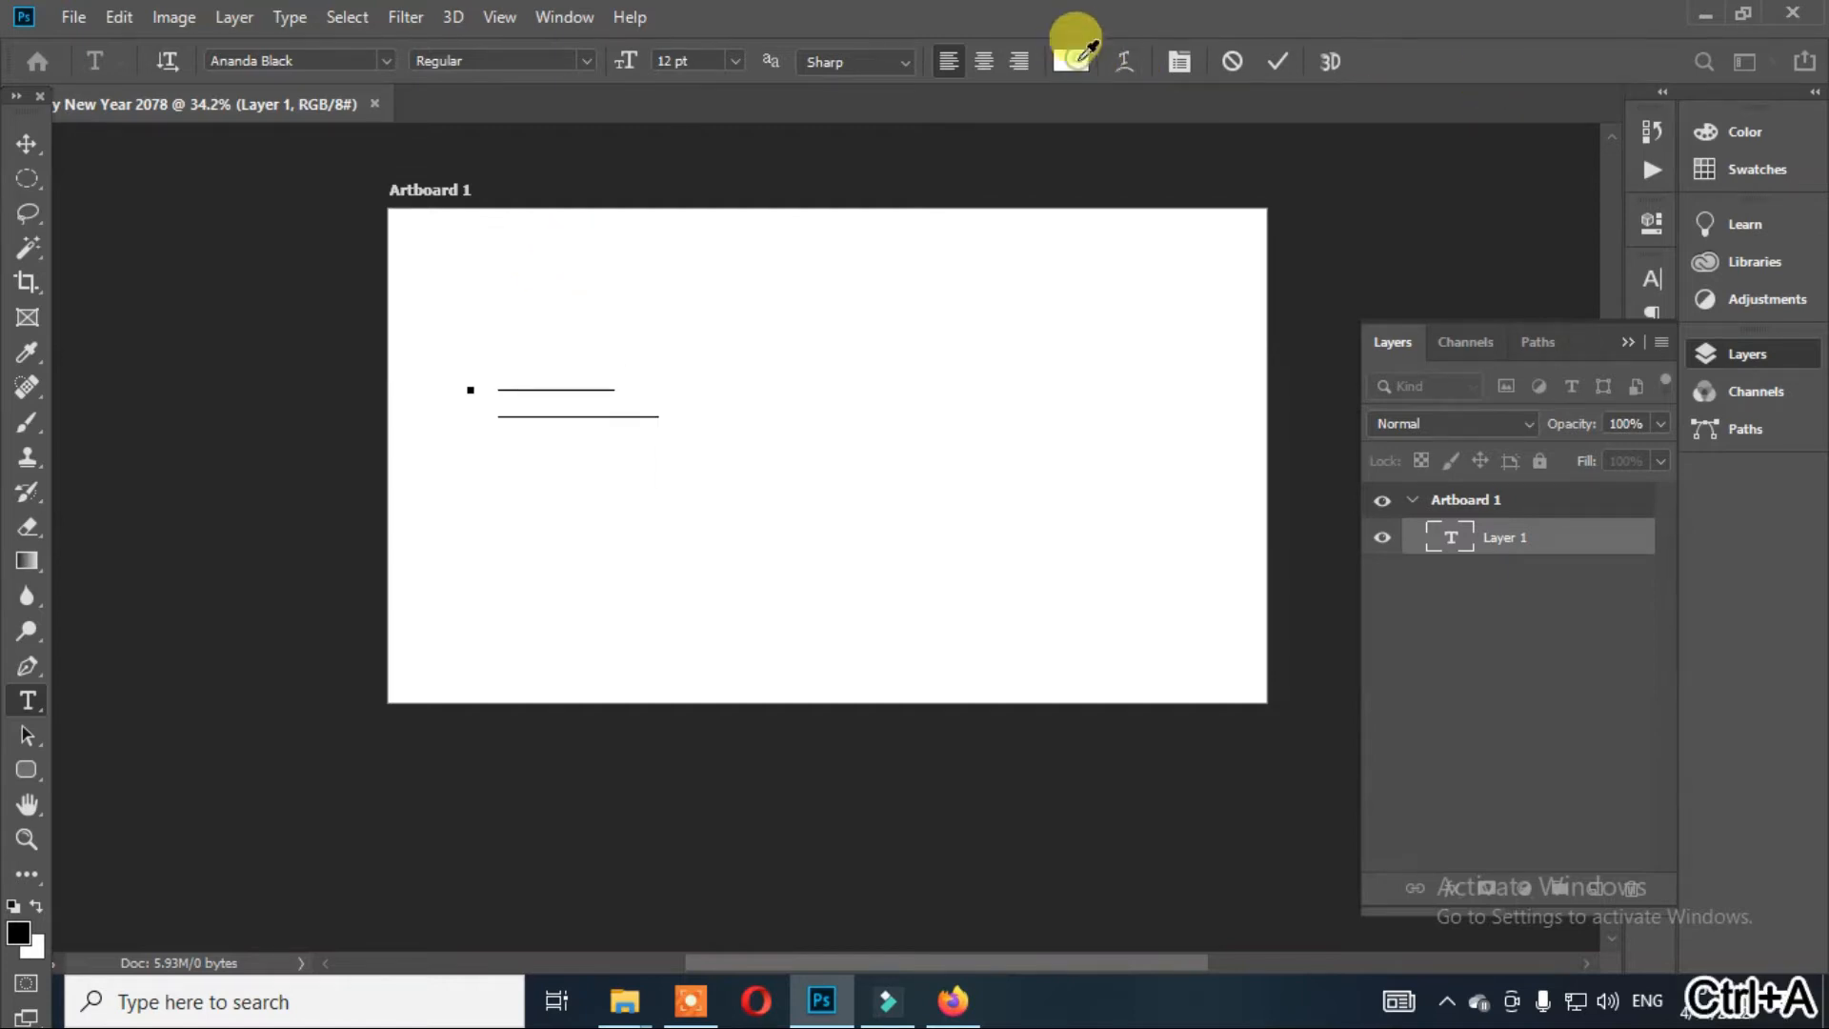
{"action": "left_click_drag", "start_coordinate": [1331, 672], "coordinate": [1606, 974]}
{"action": "left_click", "coordinate": [1662, 485]}
{"action": "left_click", "coordinate": [654, 391]}
{"action": "key", "text": "ctrl+a"}
{"action": "left_click_drag", "start_coordinate": [619, 61], "coordinate": [645, 62]}
{"action": "left_click_drag", "start_coordinate": [769, 601], "coordinate": [694, 645]}
{"action": "left_click_drag", "start_coordinate": [641, 61], "coordinate": [601, 61]}
- Change the font of the first line, "happy", to Alex Brush
{"action": "left_click_drag", "start_coordinate": [629, 385], "coordinate": [415, 392]}
{"action": "left_click", "coordinate": [385, 62]}
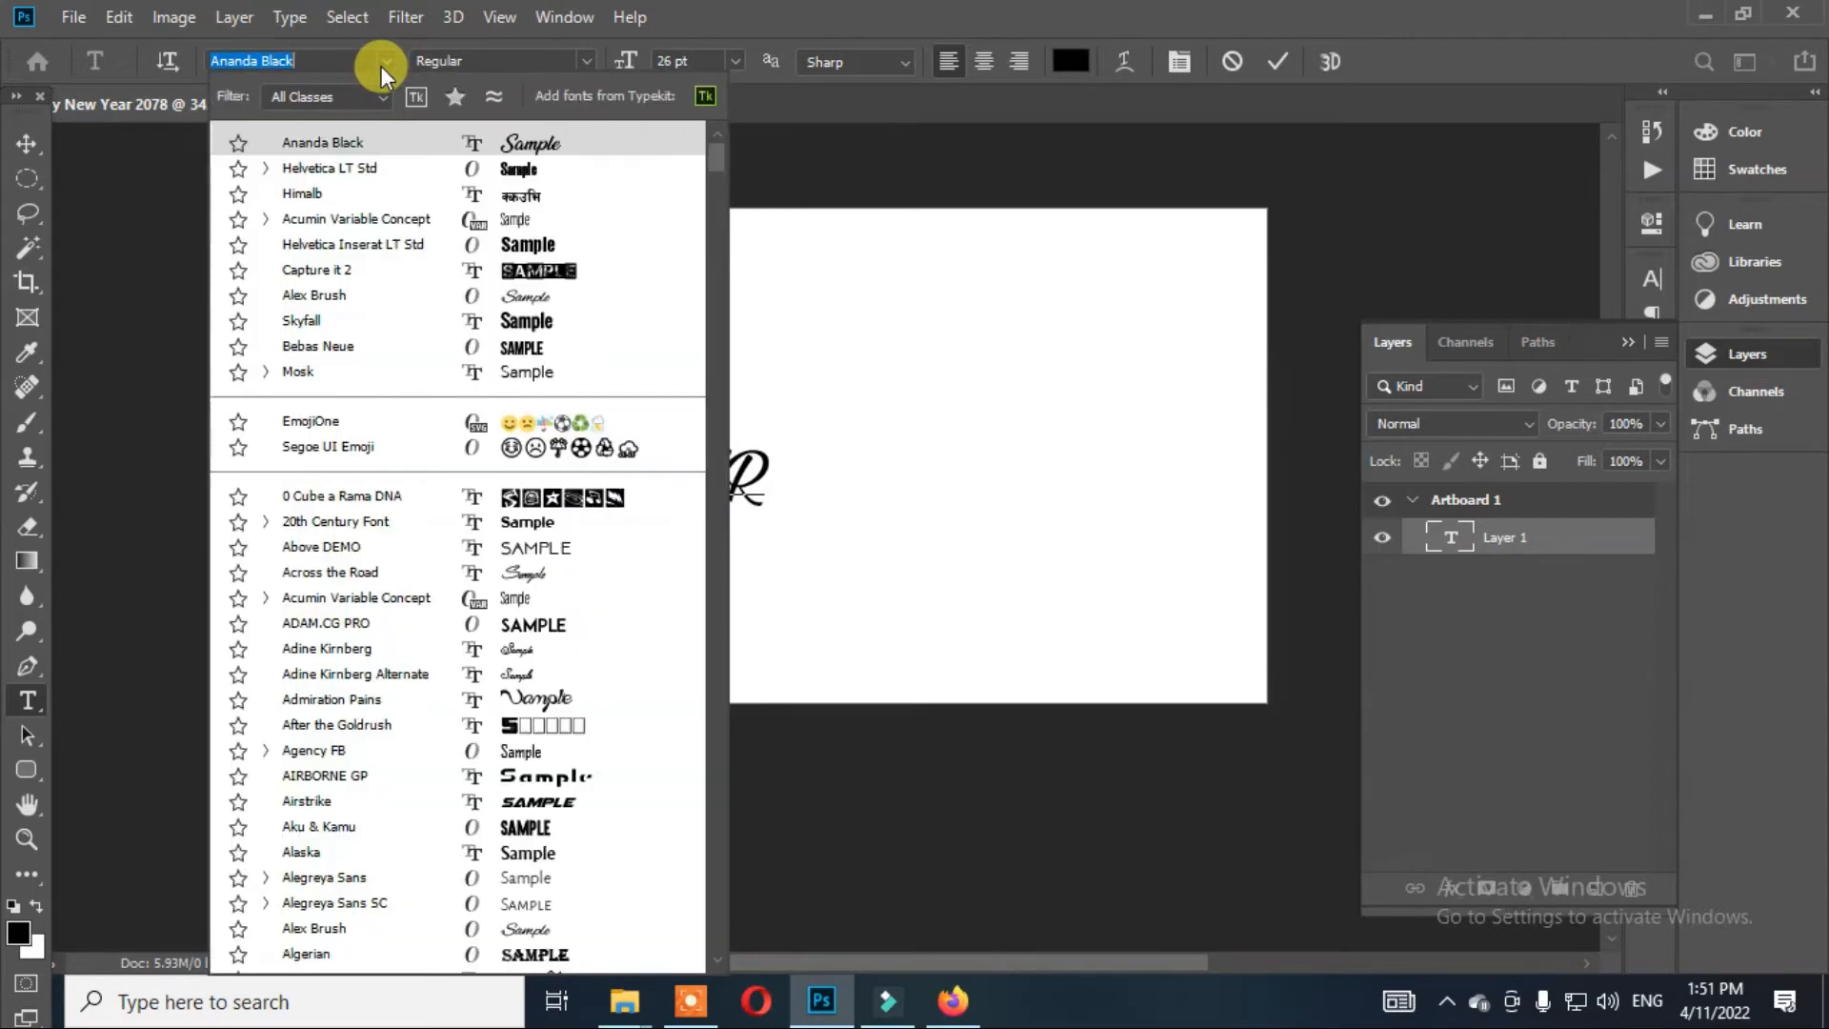
{"action": "left_click", "coordinate": [395, 295]}
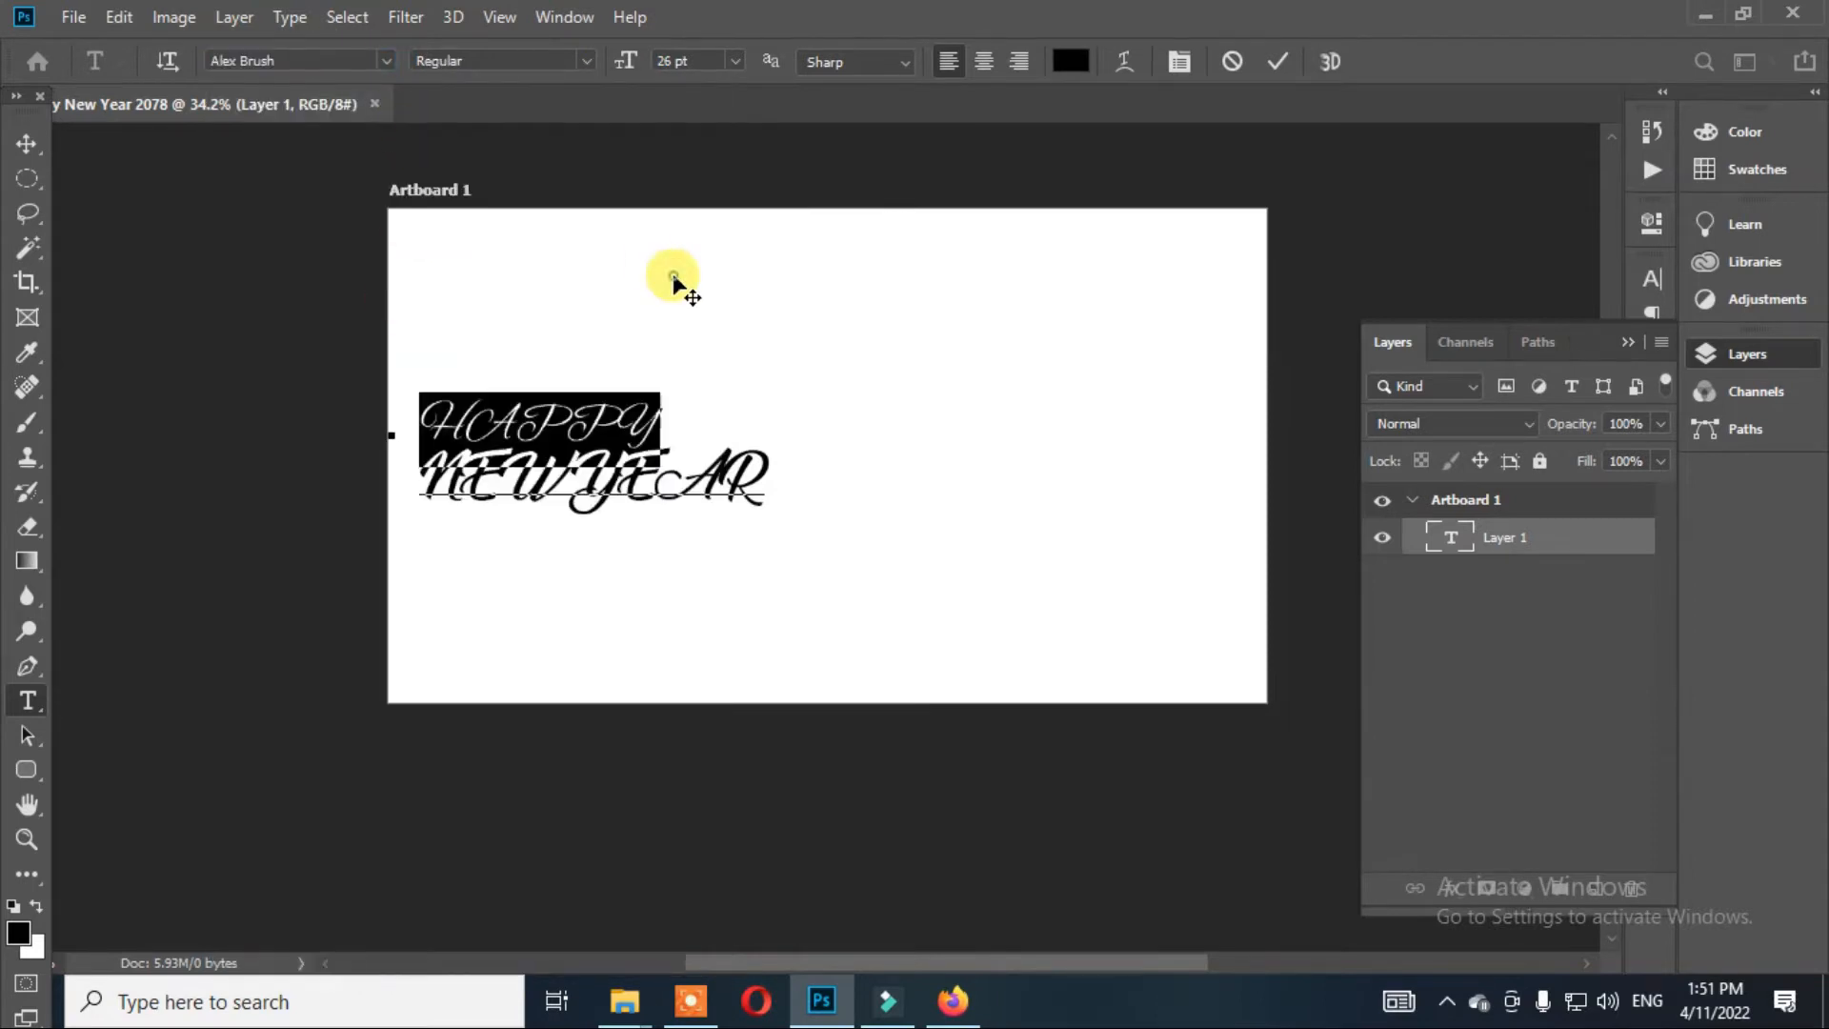
{"action": "left_click", "coordinate": [242, 191]}
- Move the greeting text slightly and hide its layer
{"action": "key", "text": "v"}
{"action": "left_click_drag", "start_coordinate": [648, 448], "coordinate": [717, 465]}
{"action": "left_click", "coordinate": [1381, 538]}
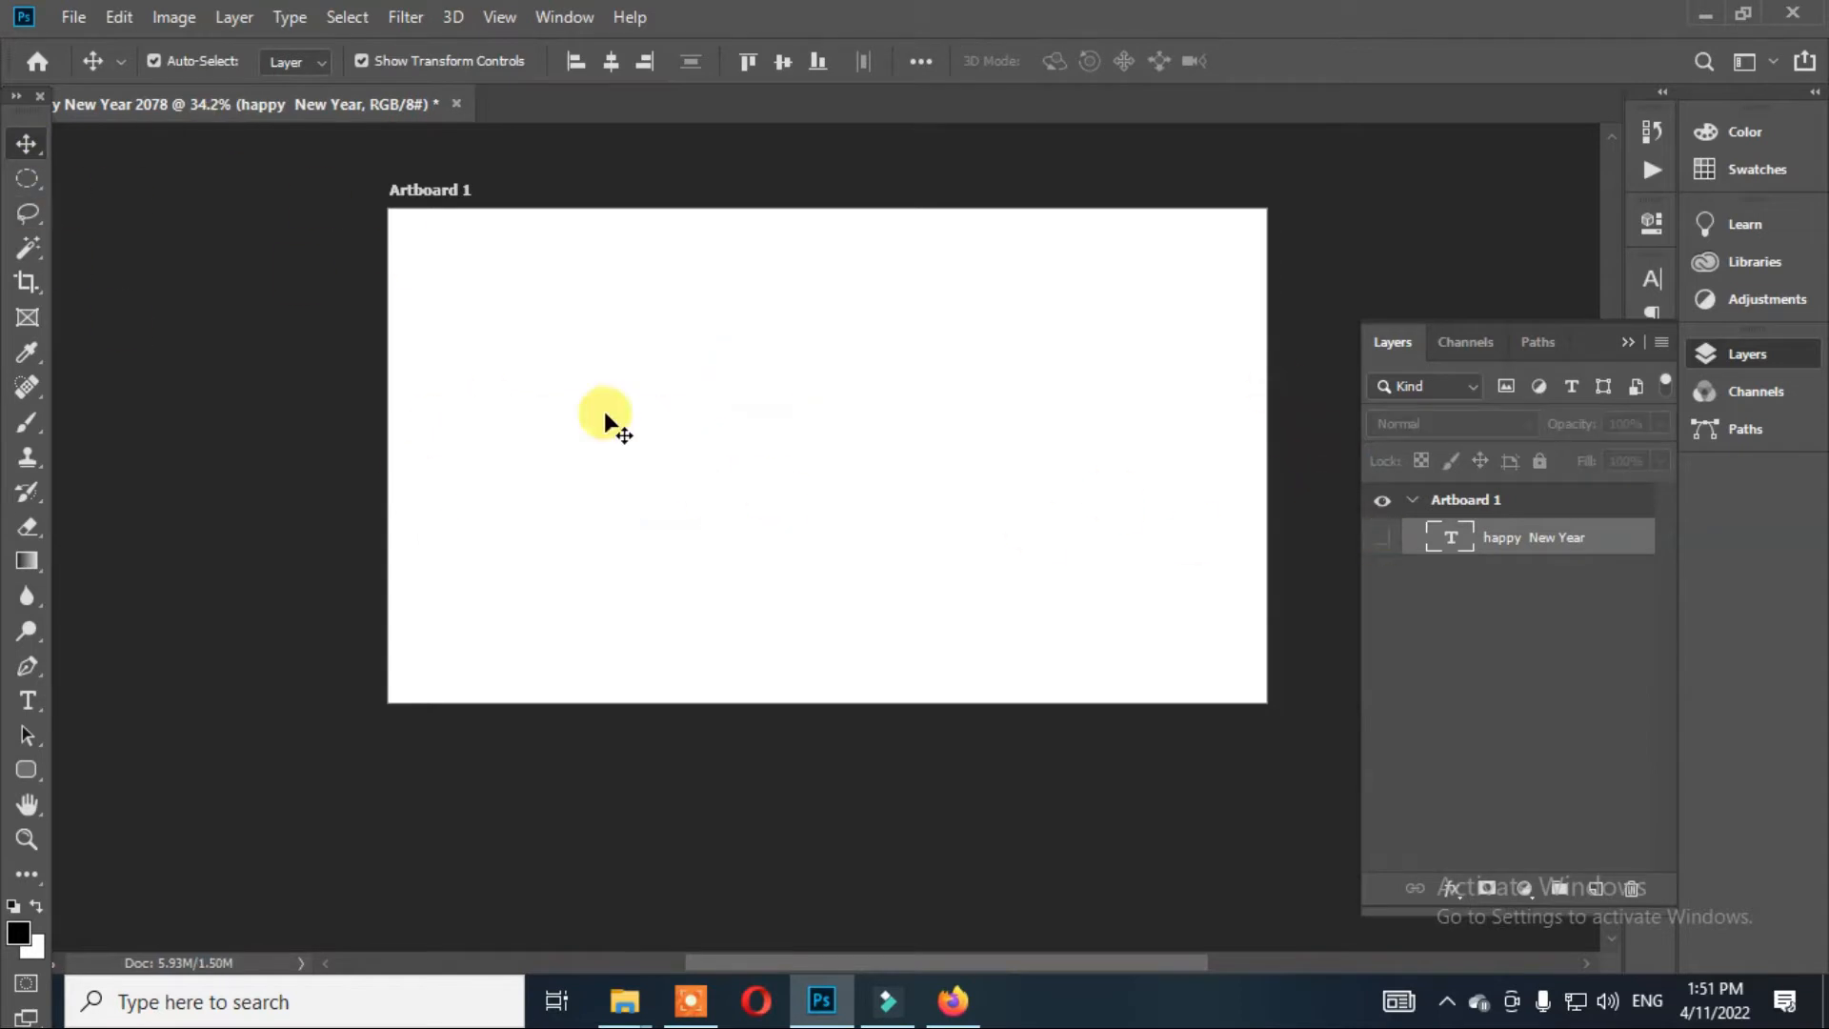
- Create a 910 × 1080 px black rectangle and place it flush against the artboard's left edge
{"action": "left_click_drag", "start_coordinate": [31, 769], "coordinate": [119, 768]}
{"action": "left_click", "coordinate": [615, 307]}
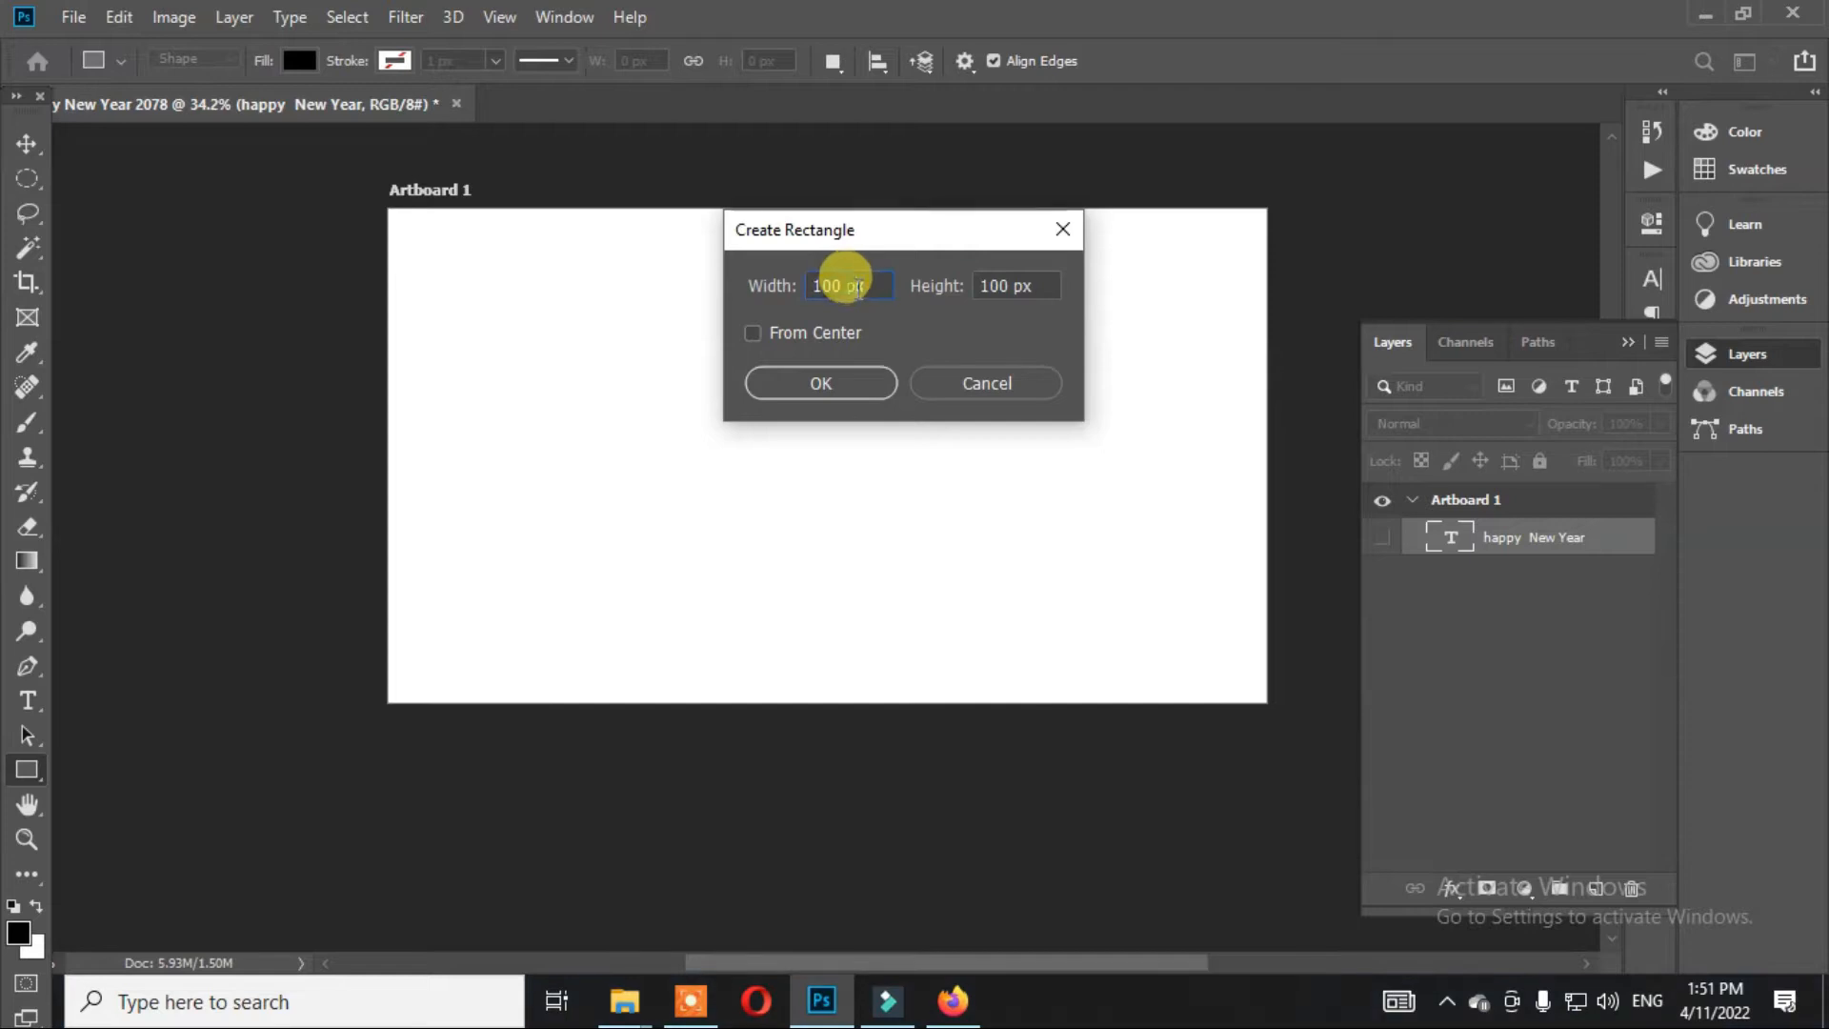
{"action": "double_click", "coordinate": [827, 285]}
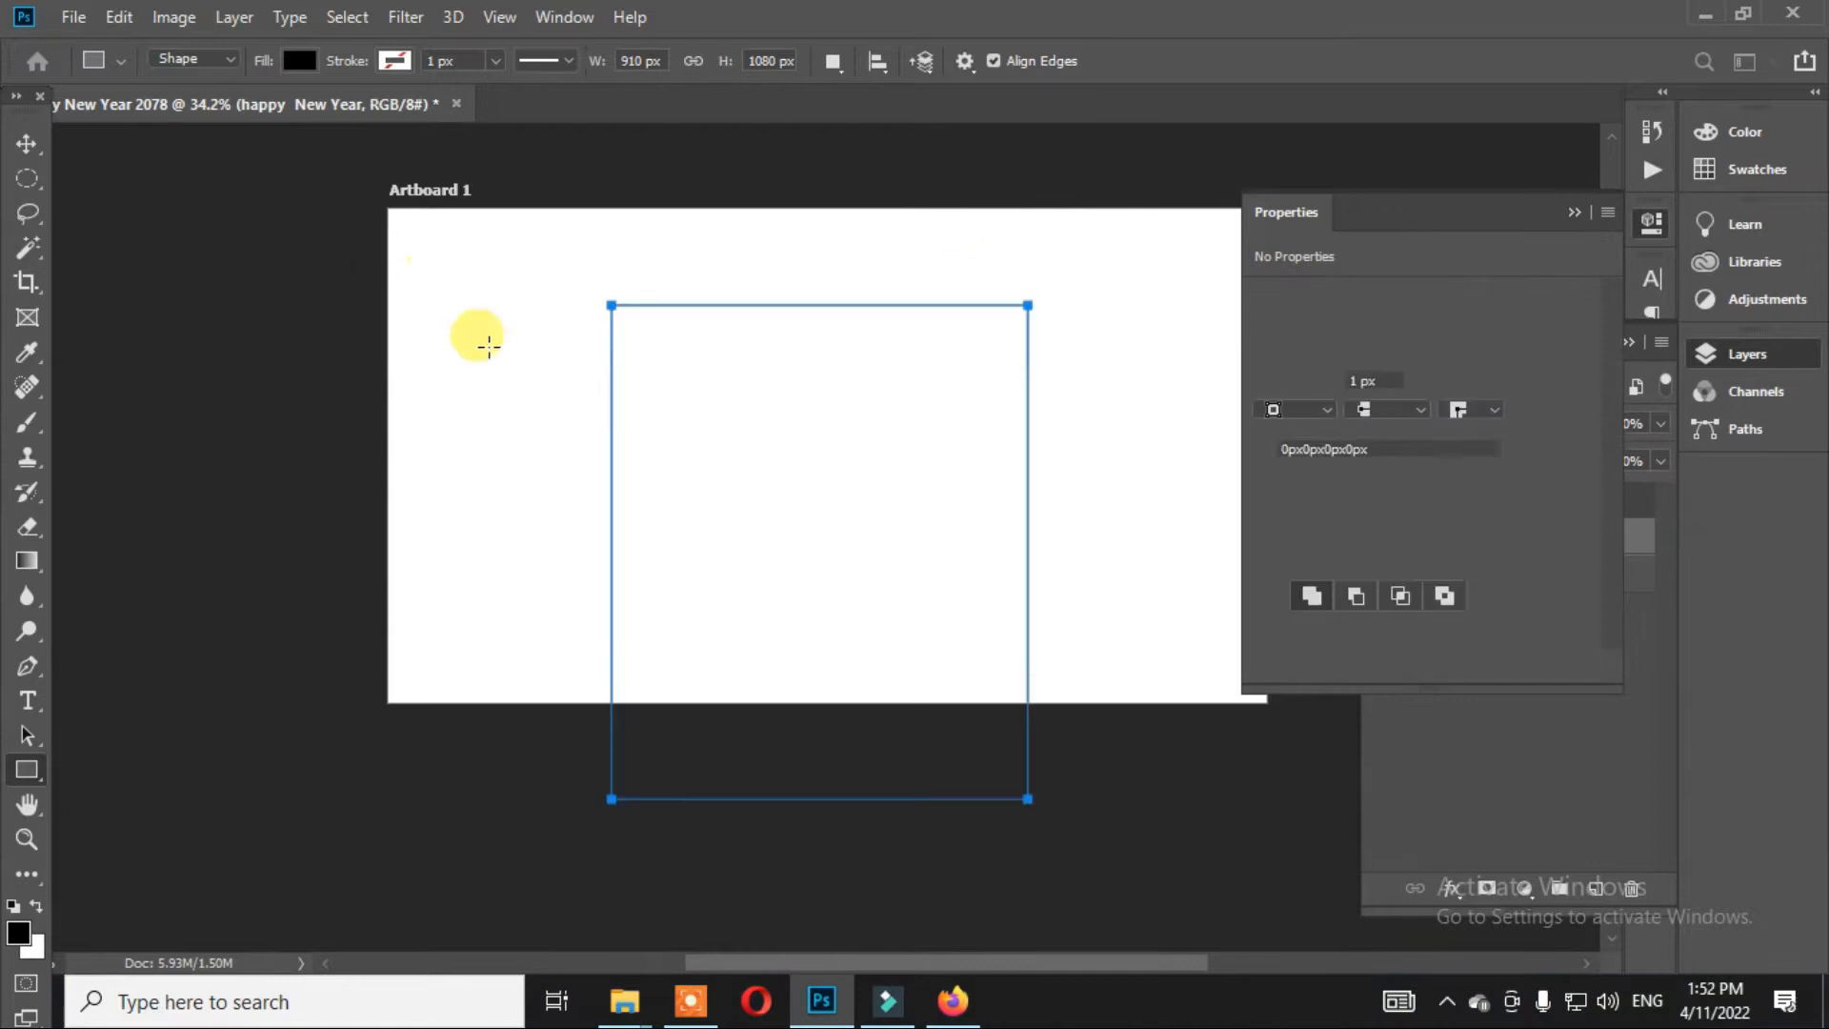
{"action": "left_click", "coordinate": [23, 147]}
{"action": "left_click_drag", "start_coordinate": [735, 398], "coordinate": [666, 357]}
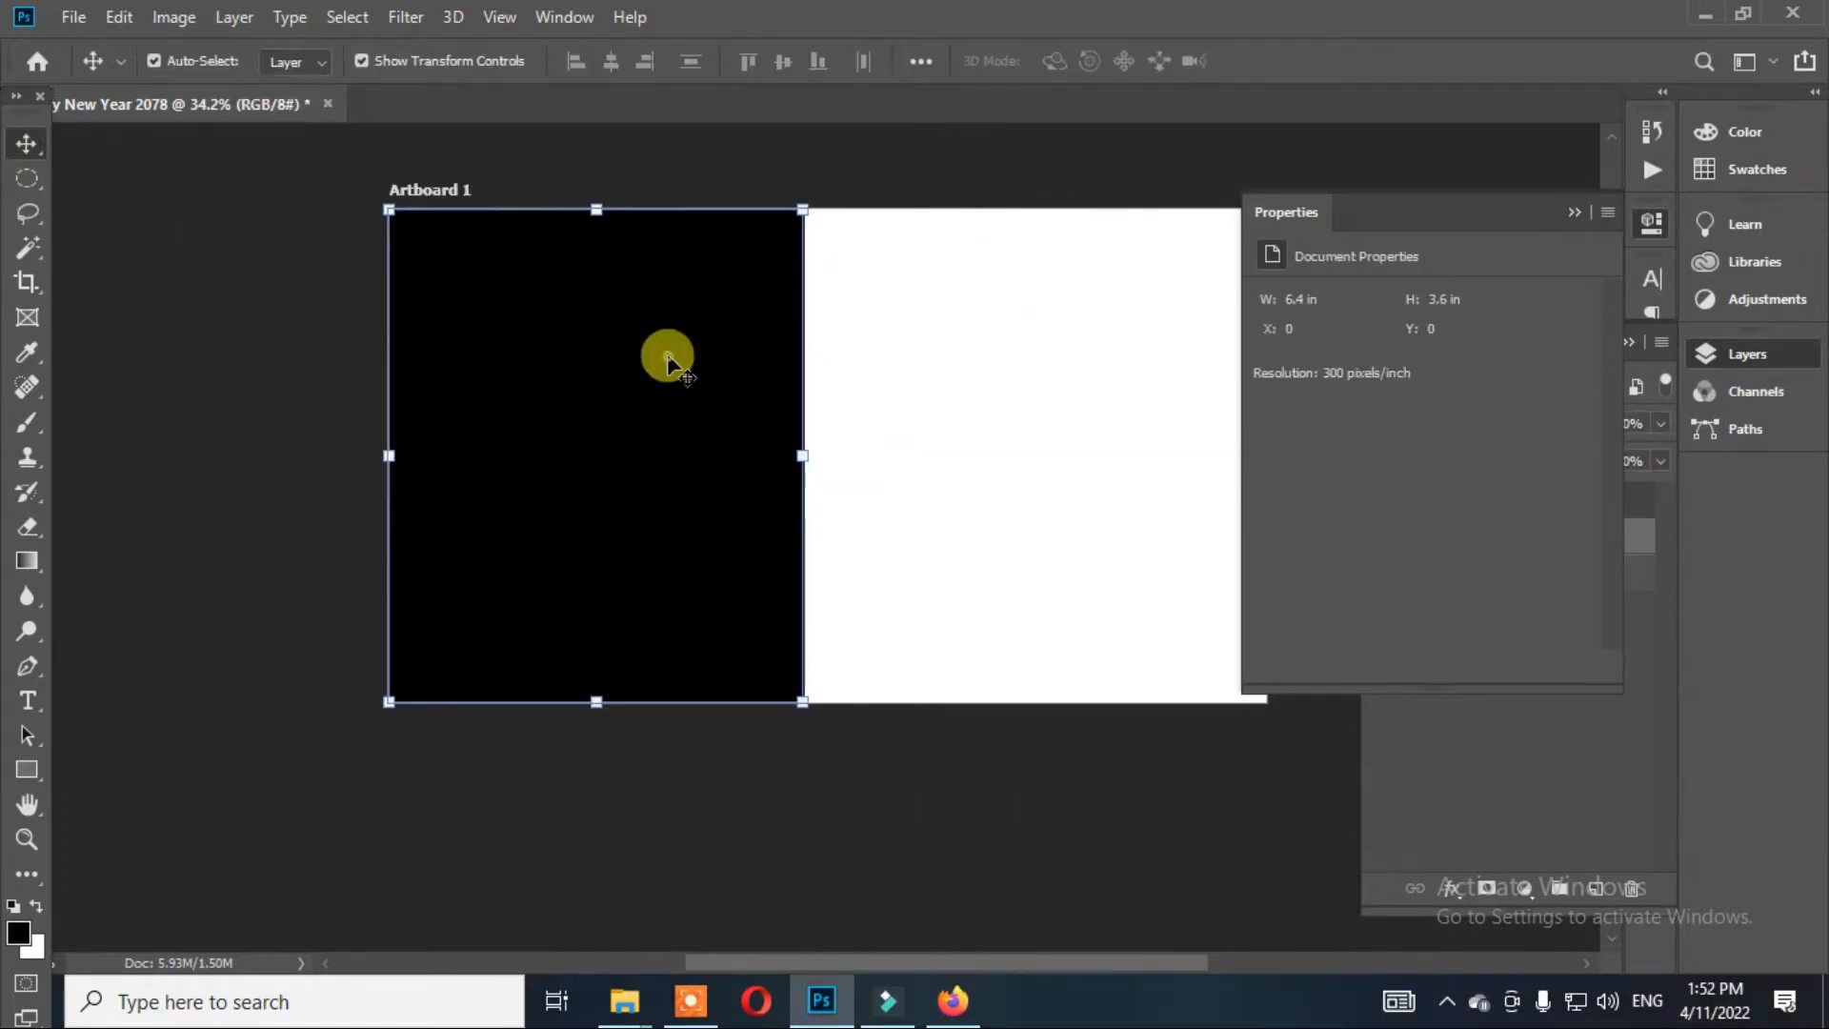
- Duplicate the rectangle onto the right half of the artboard and resize the inner edges so the two rectangles meet near the centre
{"action": "left_click", "coordinate": [811, 176]}
{"action": "left_click", "coordinate": [1747, 353]}
{"action": "left_click_drag", "start_coordinate": [563, 408], "coordinate": [1017, 388]}
{"action": "left_click", "coordinate": [869, 432]}
{"action": "left_click", "coordinate": [800, 441]}
{"action": "left_click_drag", "start_coordinate": [802, 448], "coordinate": [824, 450]}
{"action": "left_click", "coordinate": [896, 434]}
{"action": "left_click", "coordinate": [773, 455]}
{"action": "key", "text": "Return"}
{"action": "left_click", "coordinate": [1150, 526]}
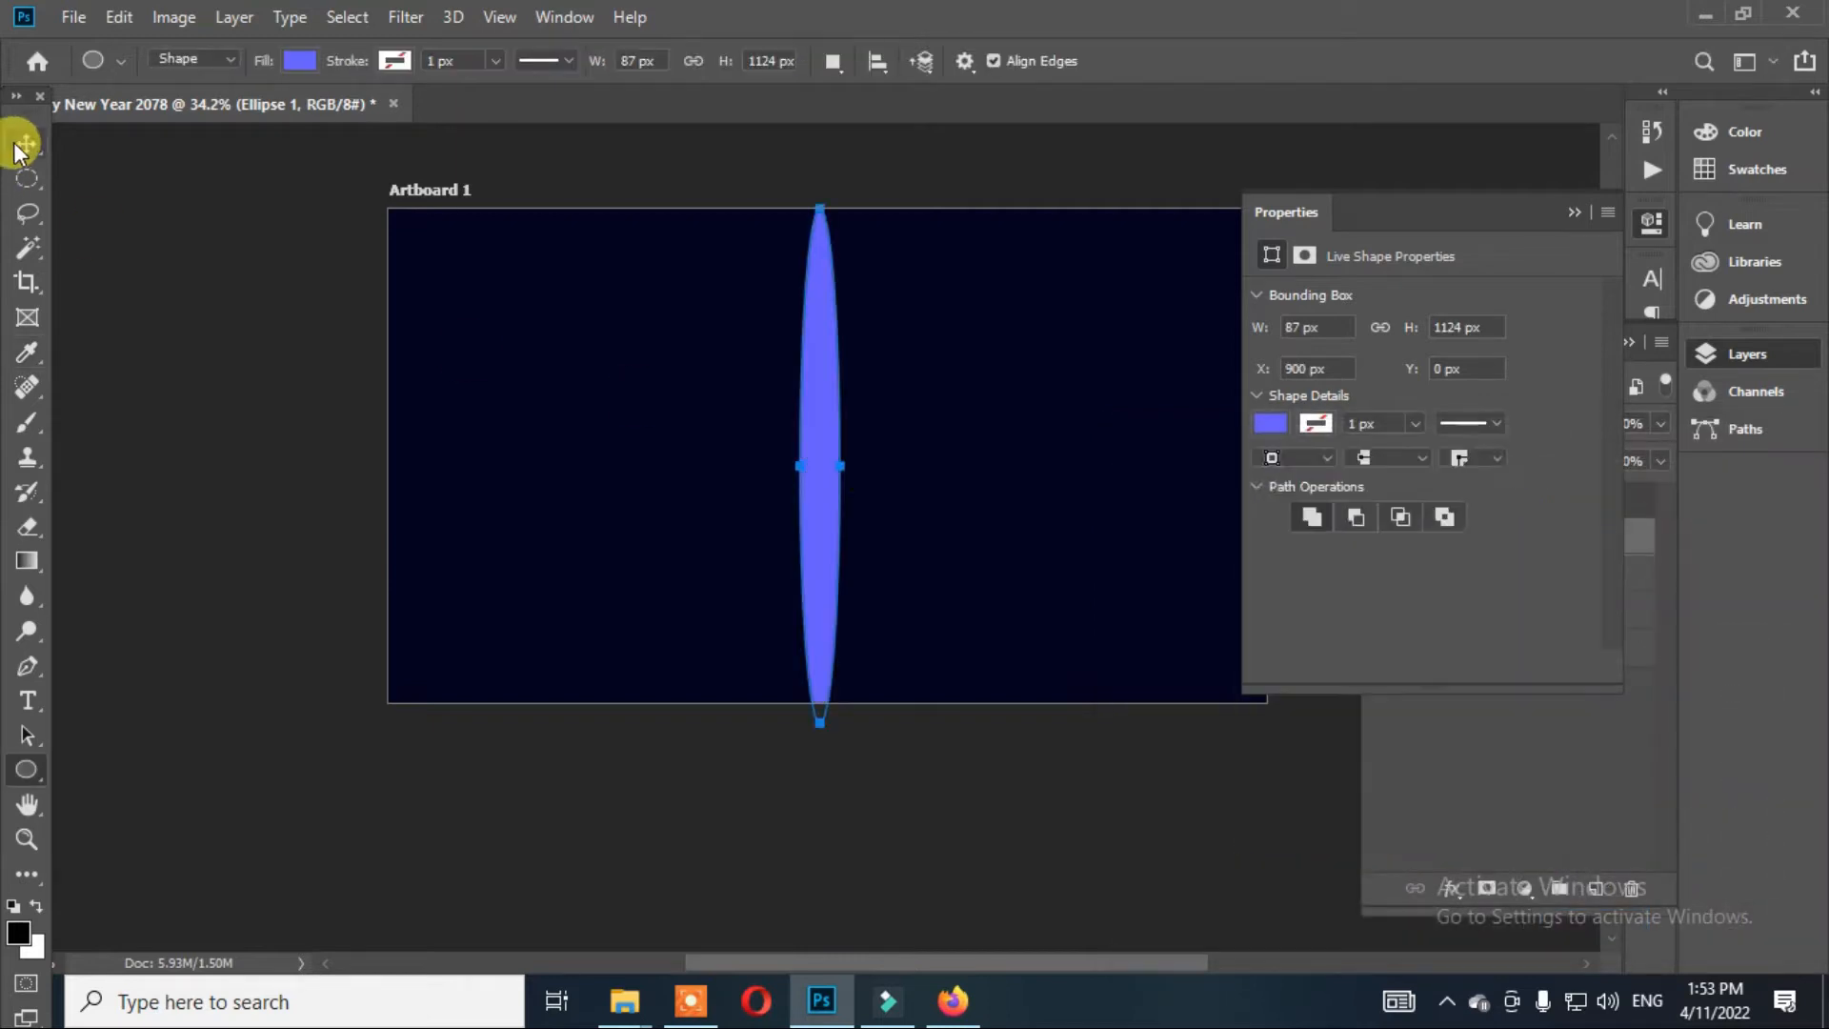
- Move the Ellipse 1 layer beneath the Rectangle 1 copy layer
{"action": "left_click", "coordinate": [26, 143]}
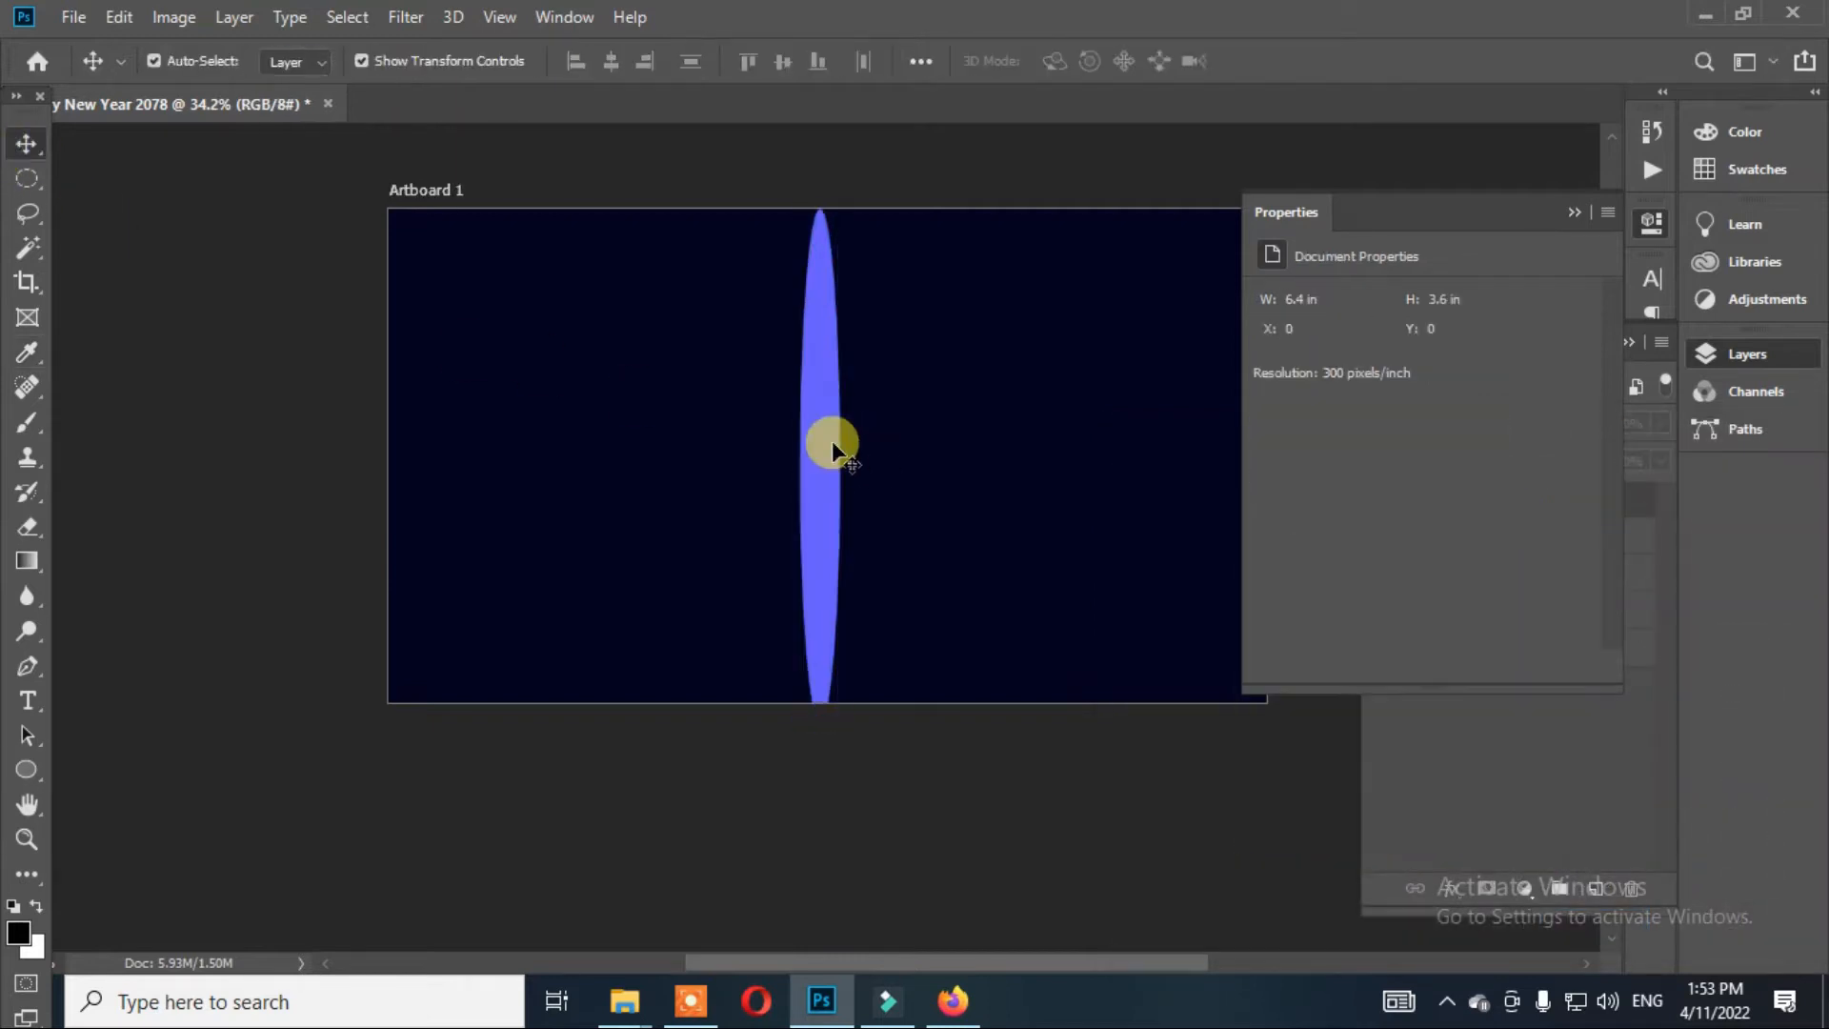
{"action": "left_click", "coordinate": [831, 440]}
{"action": "left_click", "coordinate": [1627, 486]}
{"action": "left_click_drag", "start_coordinate": [1463, 540], "coordinate": [1476, 572]}
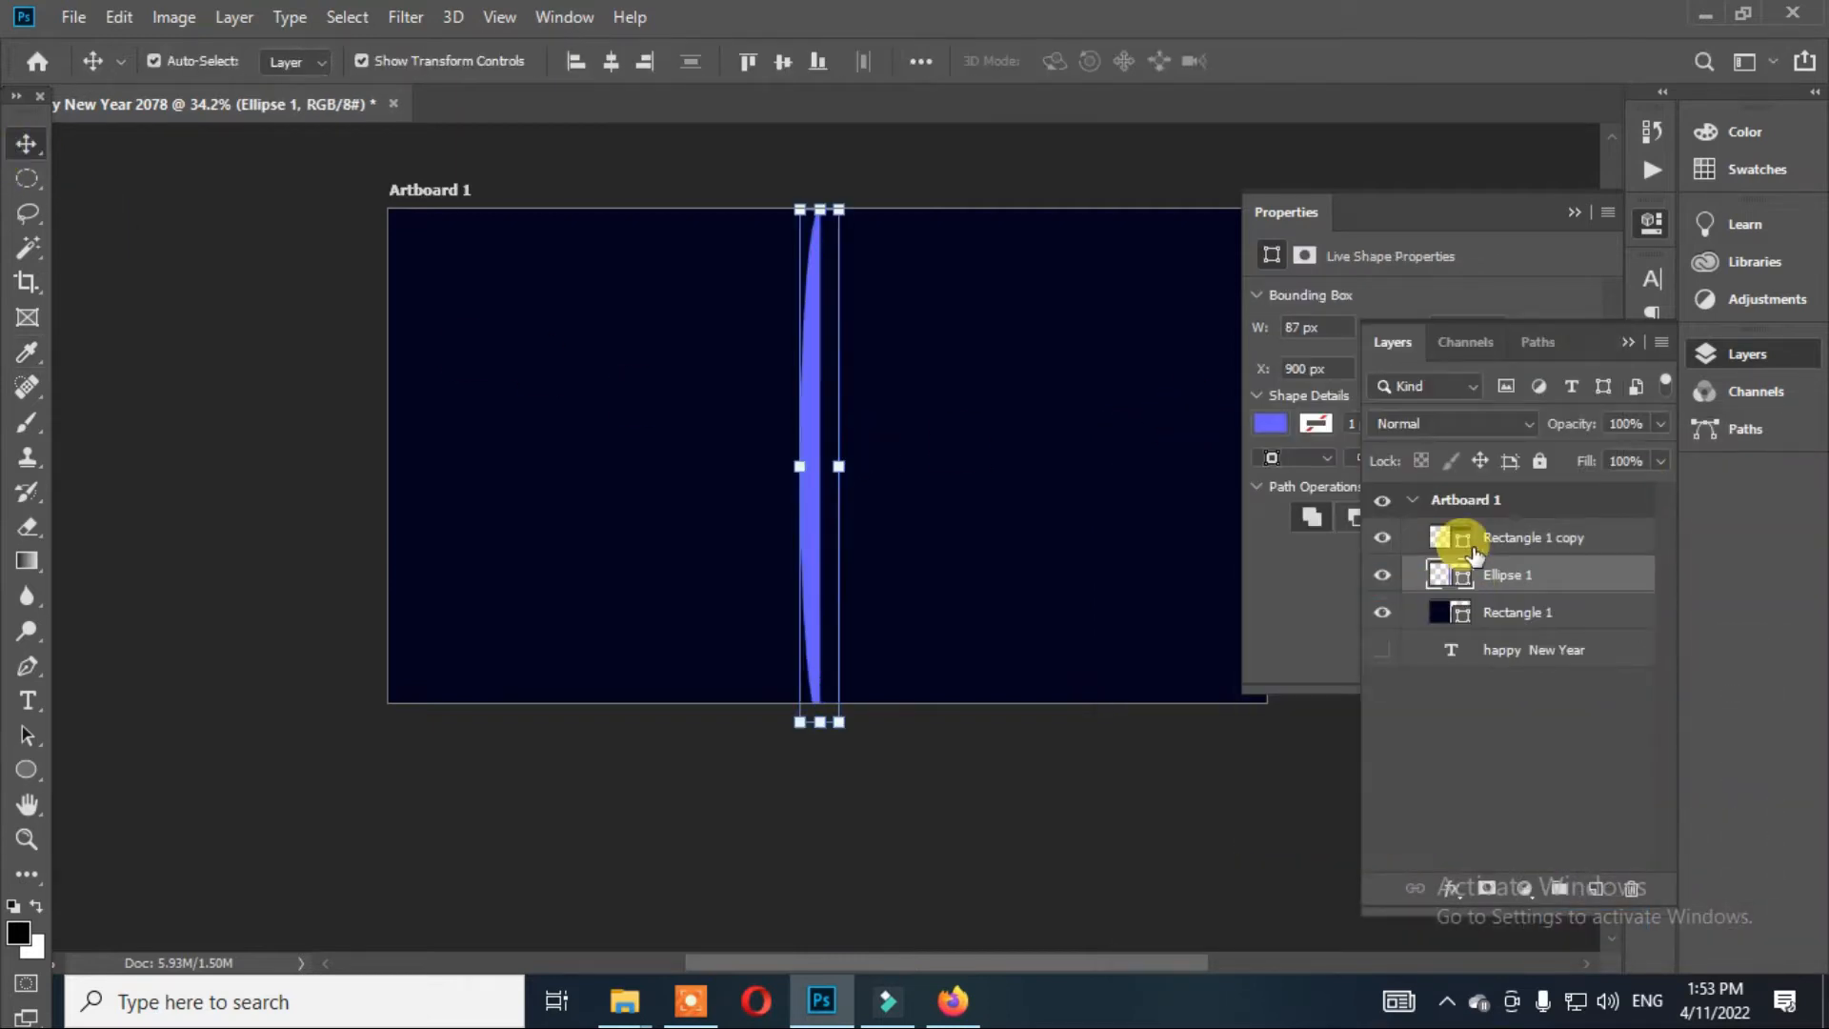
- Edit the ellipse's gradient overlay so that its starting colour matches the dark navy background
{"action": "left_click", "coordinate": [560, 19]}
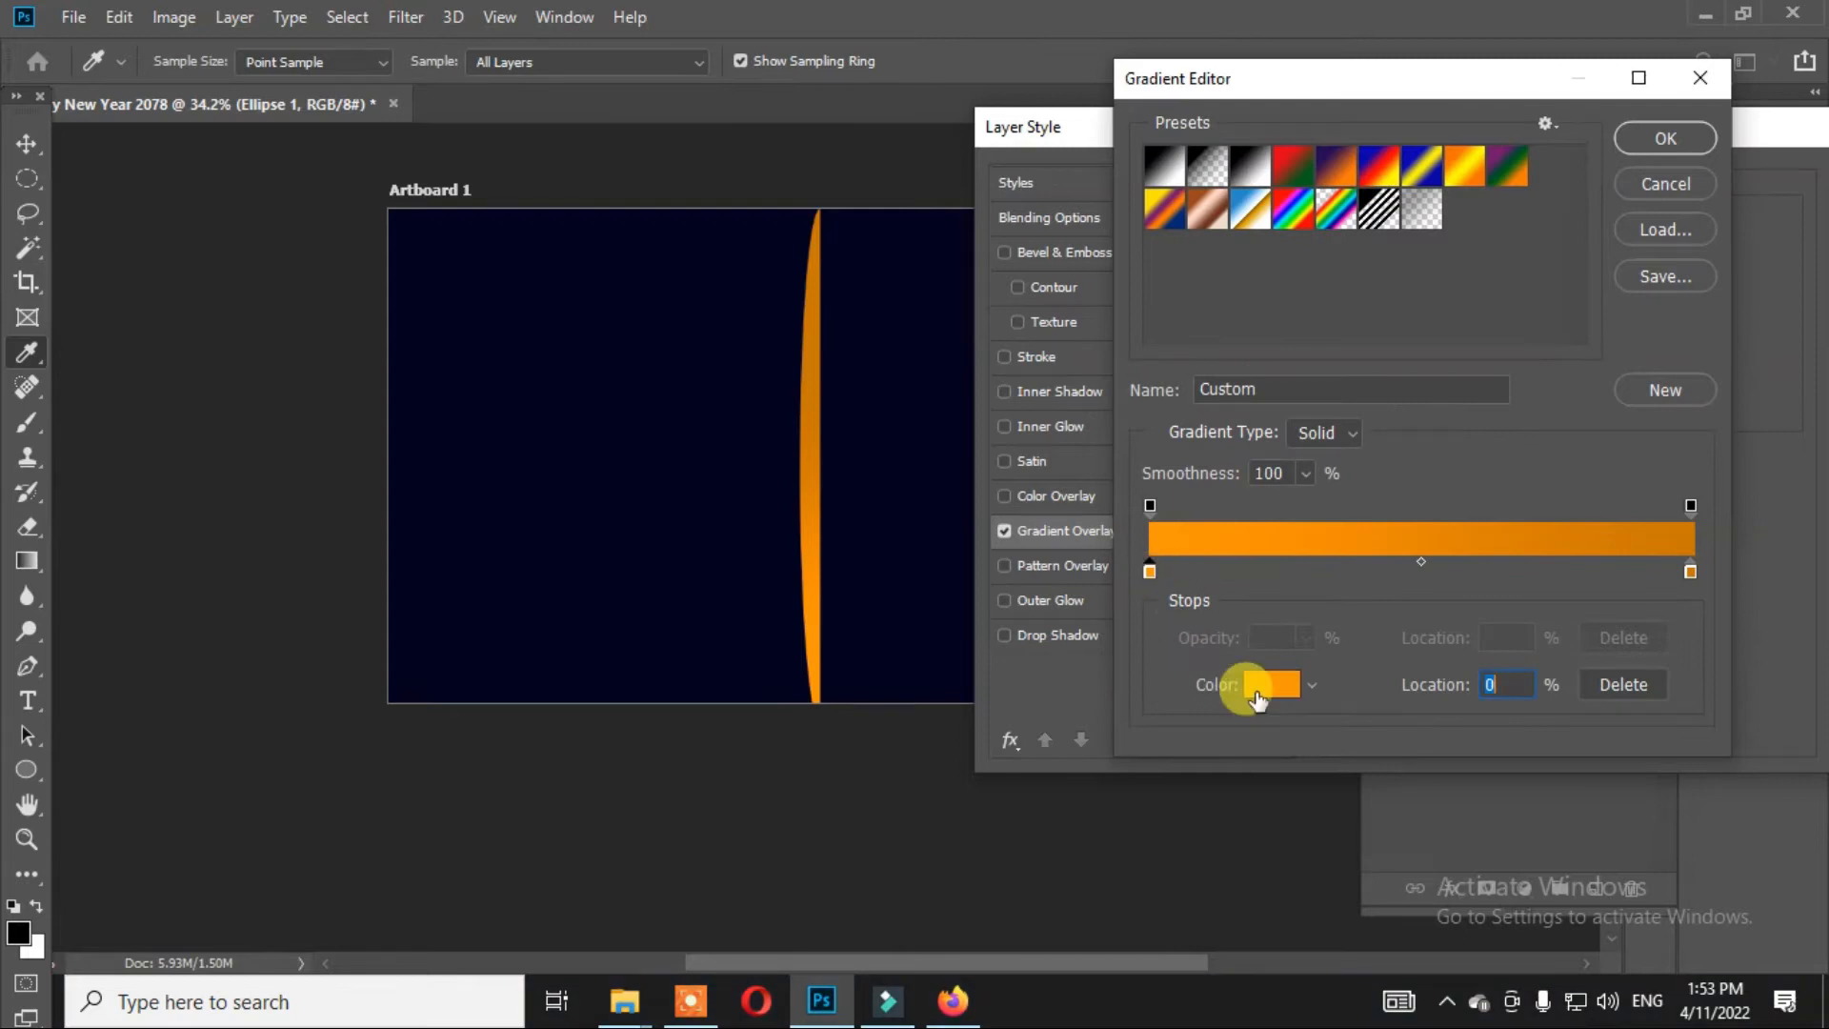
{"action": "left_click", "coordinate": [1249, 686]}
{"action": "left_click", "coordinate": [727, 425]}
{"action": "mouse_move", "coordinate": [1360, 623]}
{"action": "left_mouse_down"}
{"action": "mouse_move", "coordinate": [1307, 528]}
{"action": "mouse_move", "coordinate": [1433, 830]}
{"action": "left_mouse_up"}
{"action": "left_click", "coordinate": [1726, 485]}
- Add a bright yellow colour stop in the middle of the gradient and shift it slightly toward the start
{"action": "double_click", "coordinate": [1426, 568]}
{"action": "left_click", "coordinate": [1486, 785]}
{"action": "left_click", "coordinate": [1428, 635]}
{"action": "mouse_move", "coordinate": [1428, 636]}
{"action": "left_mouse_down"}
{"action": "mouse_move", "coordinate": [1444, 555]}
{"action": "mouse_move", "coordinate": [1429, 499]}
{"action": "left_mouse_up"}
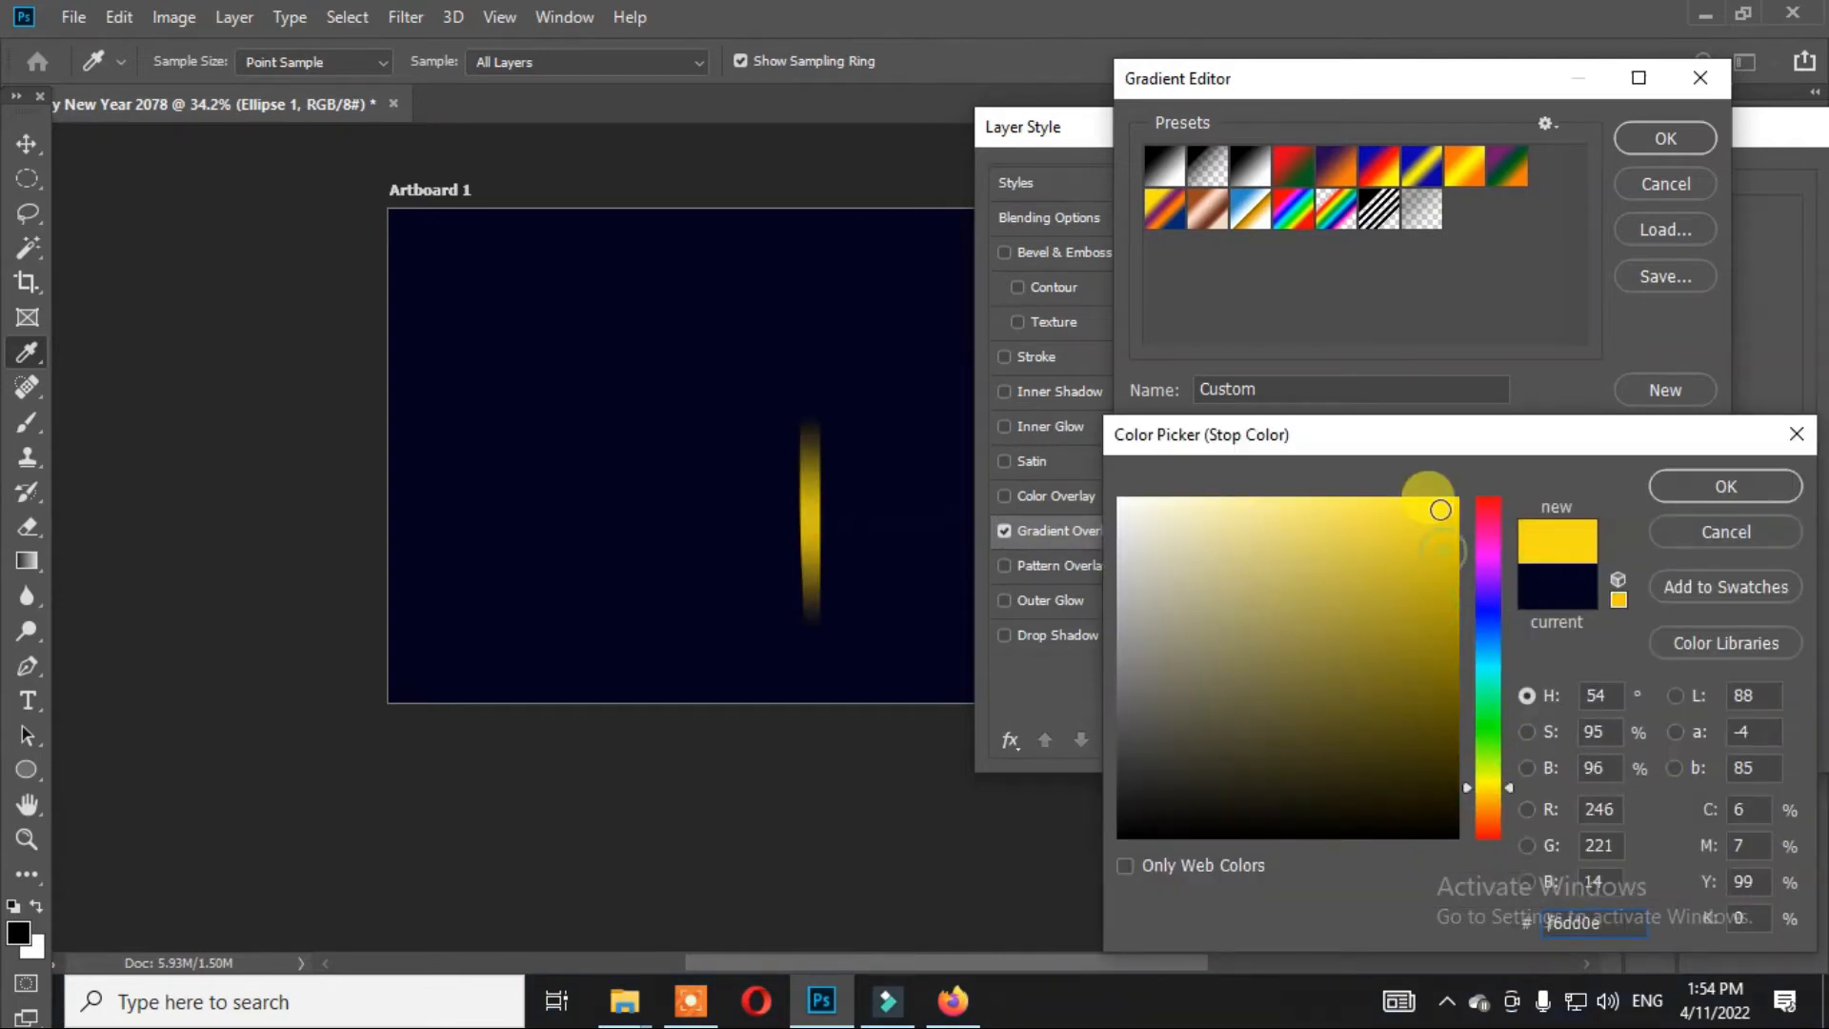
{"action": "left_click", "coordinate": [1726, 486]}
{"action": "left_click_drag", "start_coordinate": [1434, 571], "coordinate": [1397, 572]}
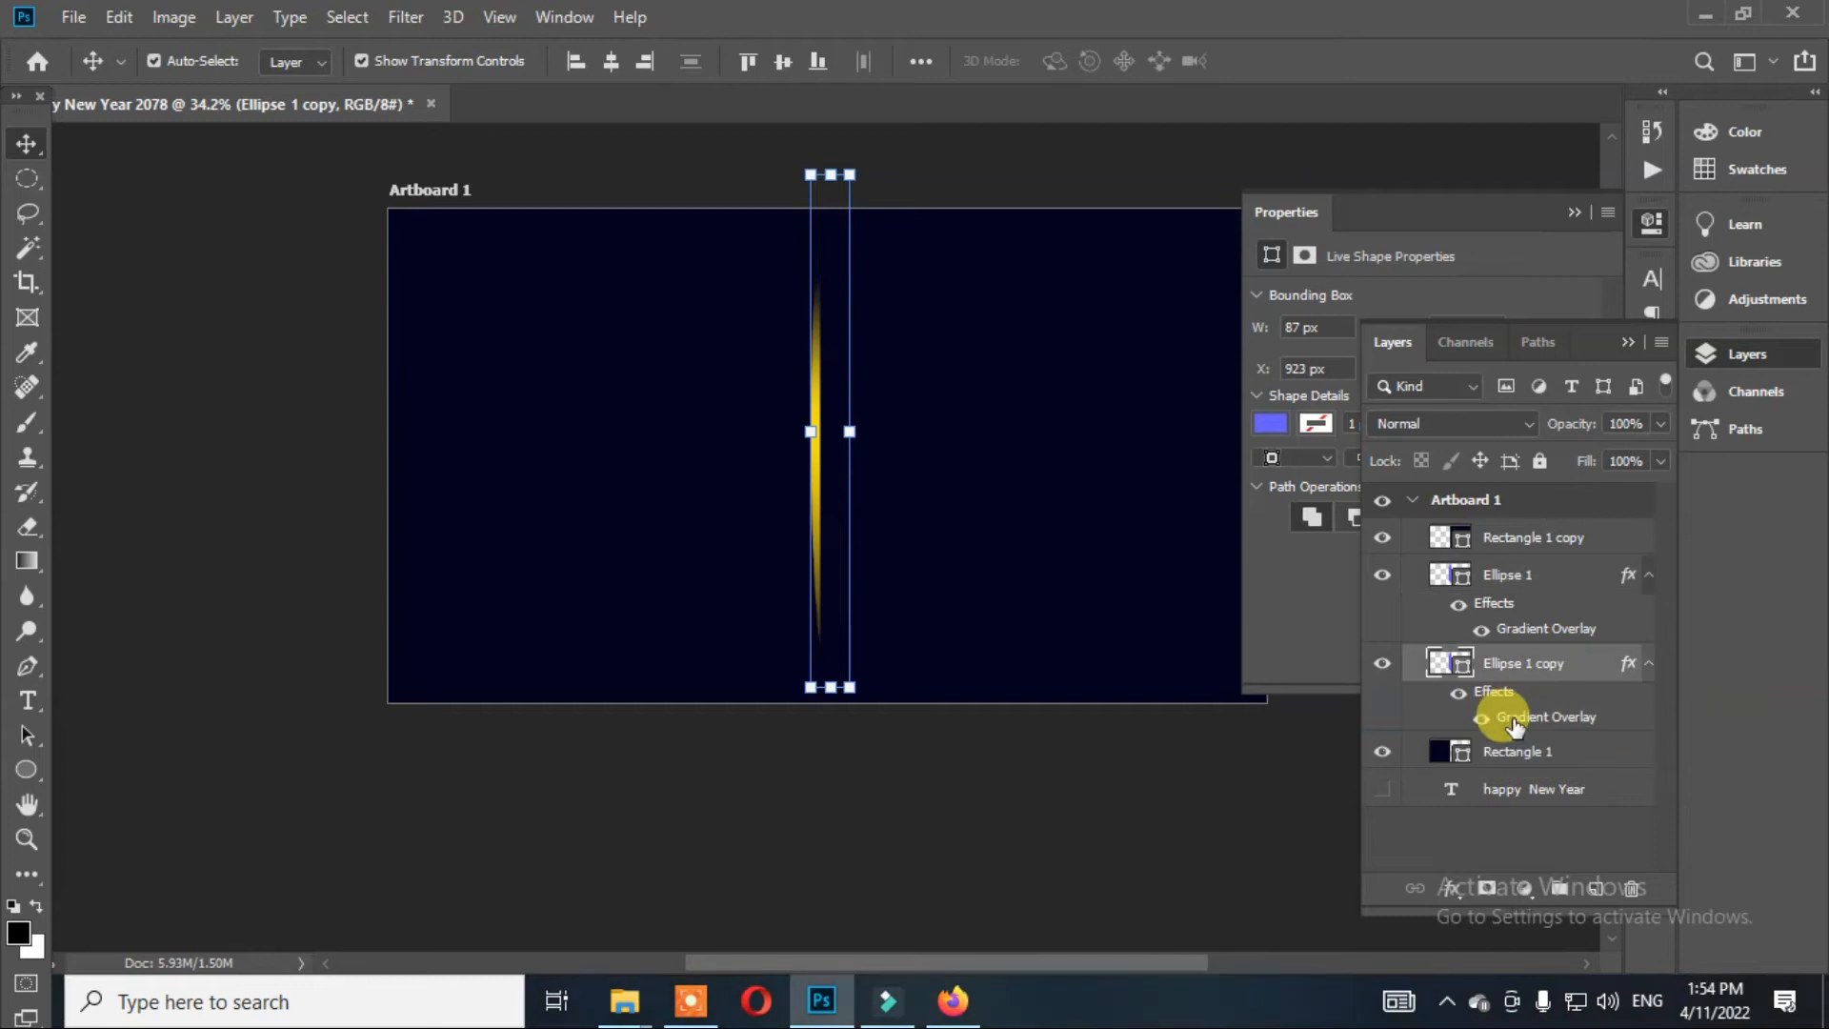
- Turn off the gradient overlay on Ellipse 1 copy and give it a yellow drop shadow with 29% opacity and 18 px size
{"action": "double_click", "coordinate": [1538, 719]}
{"action": "left_click_drag", "start_coordinate": [1246, 144], "coordinate": [1527, 111]}
{"action": "left_click", "coordinate": [1097, 508]}
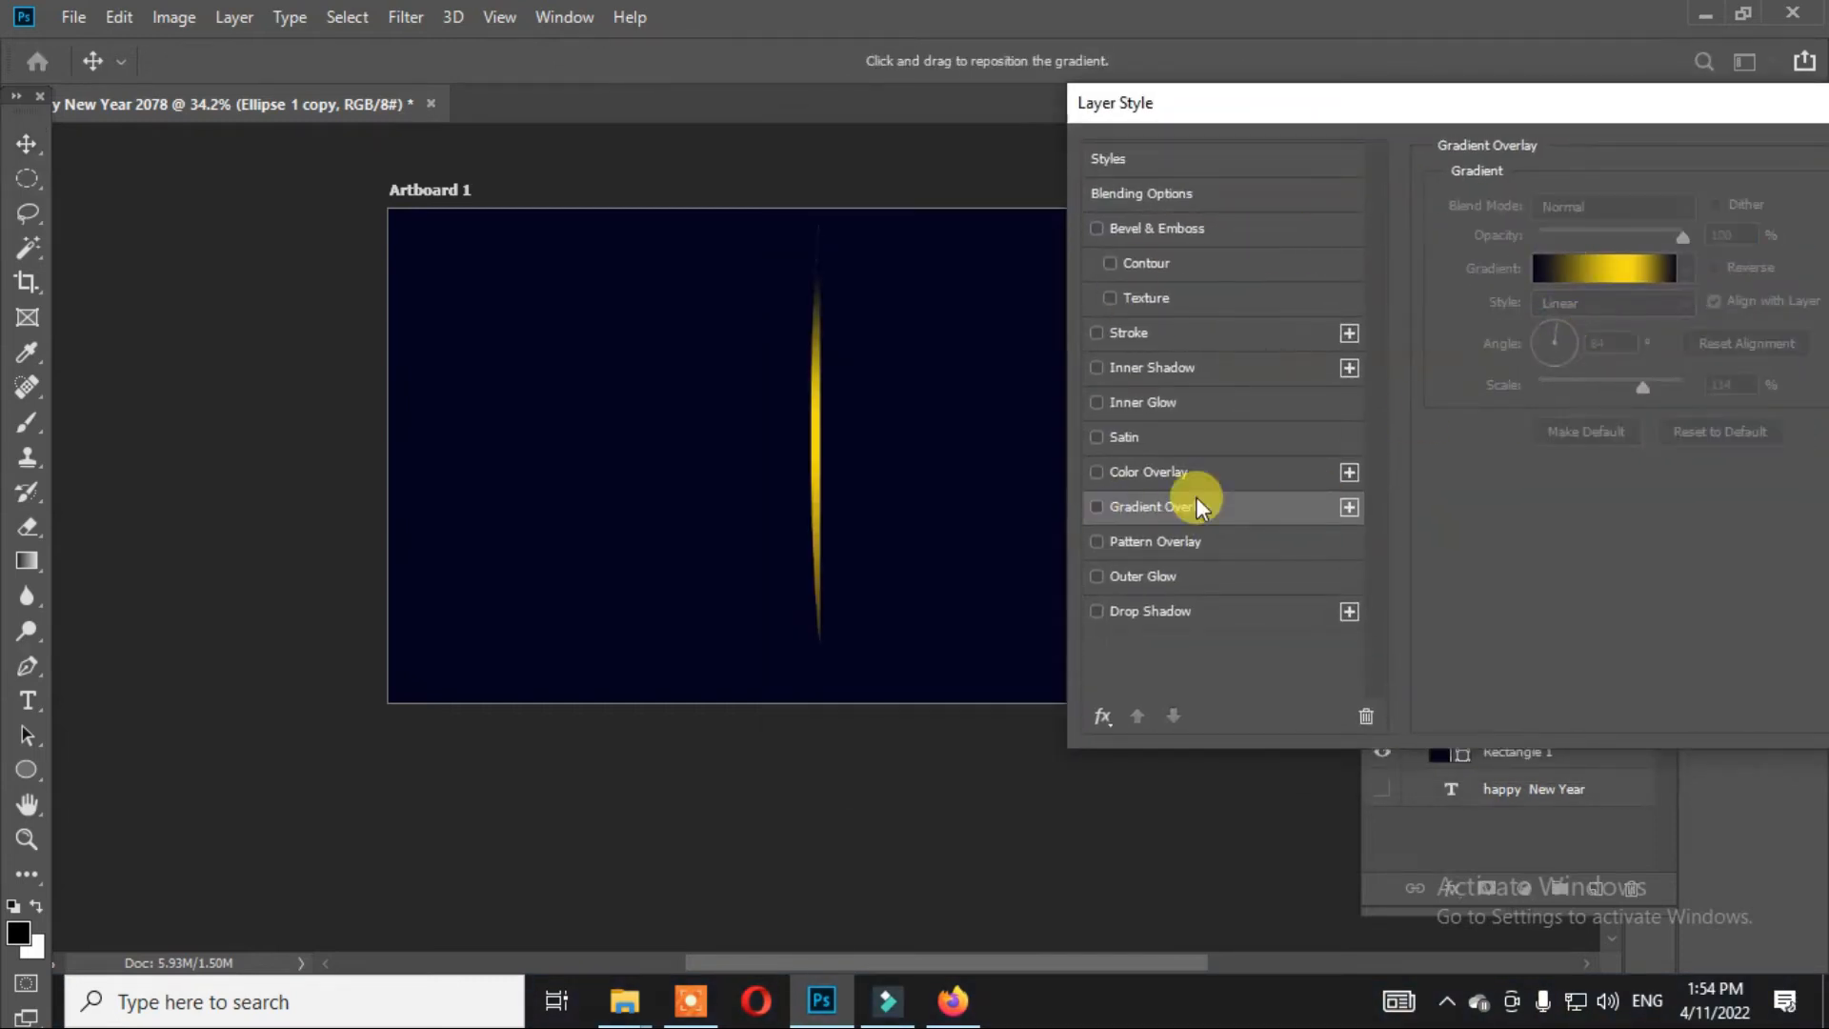
{"action": "left_click", "coordinate": [1146, 612]}
{"action": "left_click_drag", "start_coordinate": [1551, 389], "coordinate": [1556, 391]}
{"action": "left_click_drag", "start_coordinate": [1641, 255], "coordinate": [1575, 255]}
{"action": "left_click_drag", "start_coordinate": [1580, 111], "coordinate": [1524, 133]}
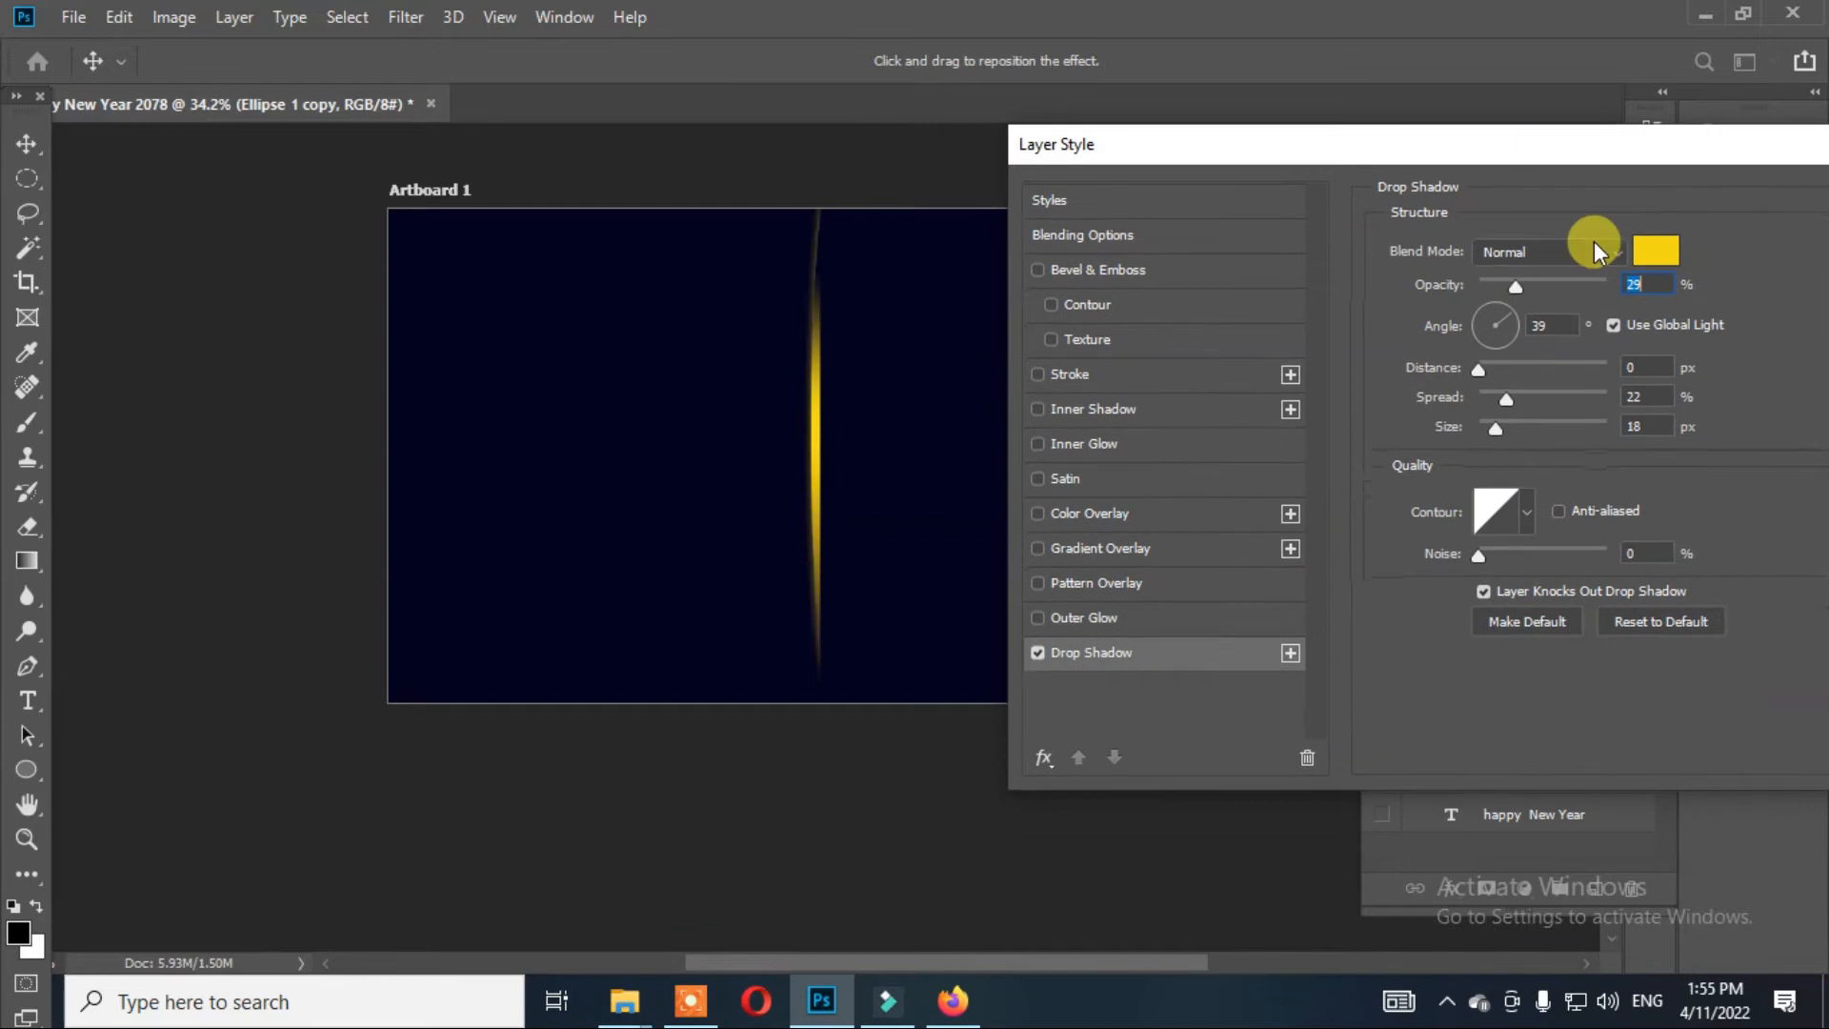
- Lower the drop shadow's opacity, increase its spread and distance, and apply the layer style
{"action": "left_click_drag", "start_coordinate": [1515, 286], "coordinate": [1479, 286]}
{"action": "left_click_drag", "start_coordinate": [1506, 398], "coordinate": [1539, 429]}
{"action": "left_click_drag", "start_coordinate": [1478, 368], "coordinate": [1509, 369]}
{"action": "mouse_move", "coordinate": [1479, 286]}
{"action": "left_mouse_down"}
{"action": "mouse_move", "coordinate": [1514, 288]}
{"action": "mouse_move", "coordinate": [1498, 287]}
{"action": "left_mouse_up"}
{"action": "key", "text": "Return"}
- Nudge the glowing yellow strip slightly at the middle of the artboard and select the Rectangle 1 copy shape
{"action": "scroll", "coordinate": [883, 309], "scroll_direction": "up", "scroll_amount": 6}
{"action": "scroll", "coordinate": [867, 307], "scroll_direction": "down", "scroll_amount": 3}
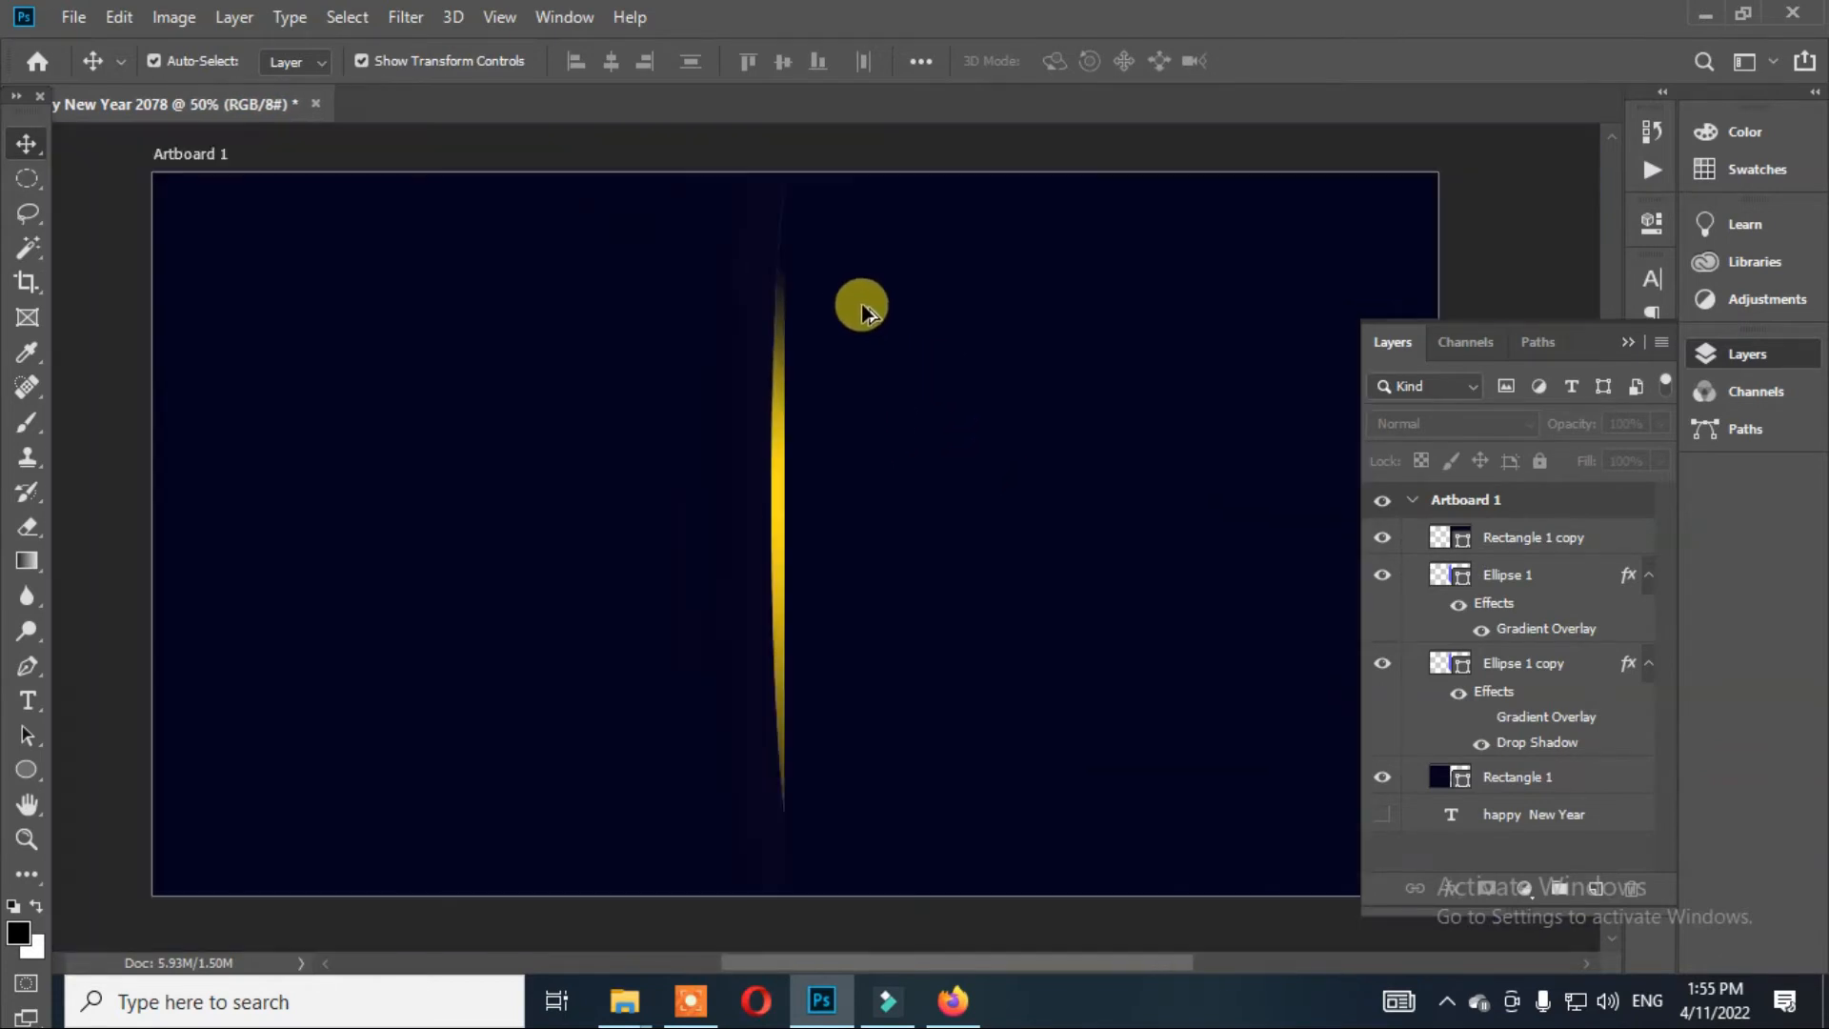
{"action": "left_click", "coordinate": [781, 515]}
{"action": "left_click_drag", "start_coordinate": [771, 499], "coordinate": [772, 503]}
{"action": "key", "text": "Return"}
{"action": "left_click", "coordinate": [1503, 666]}
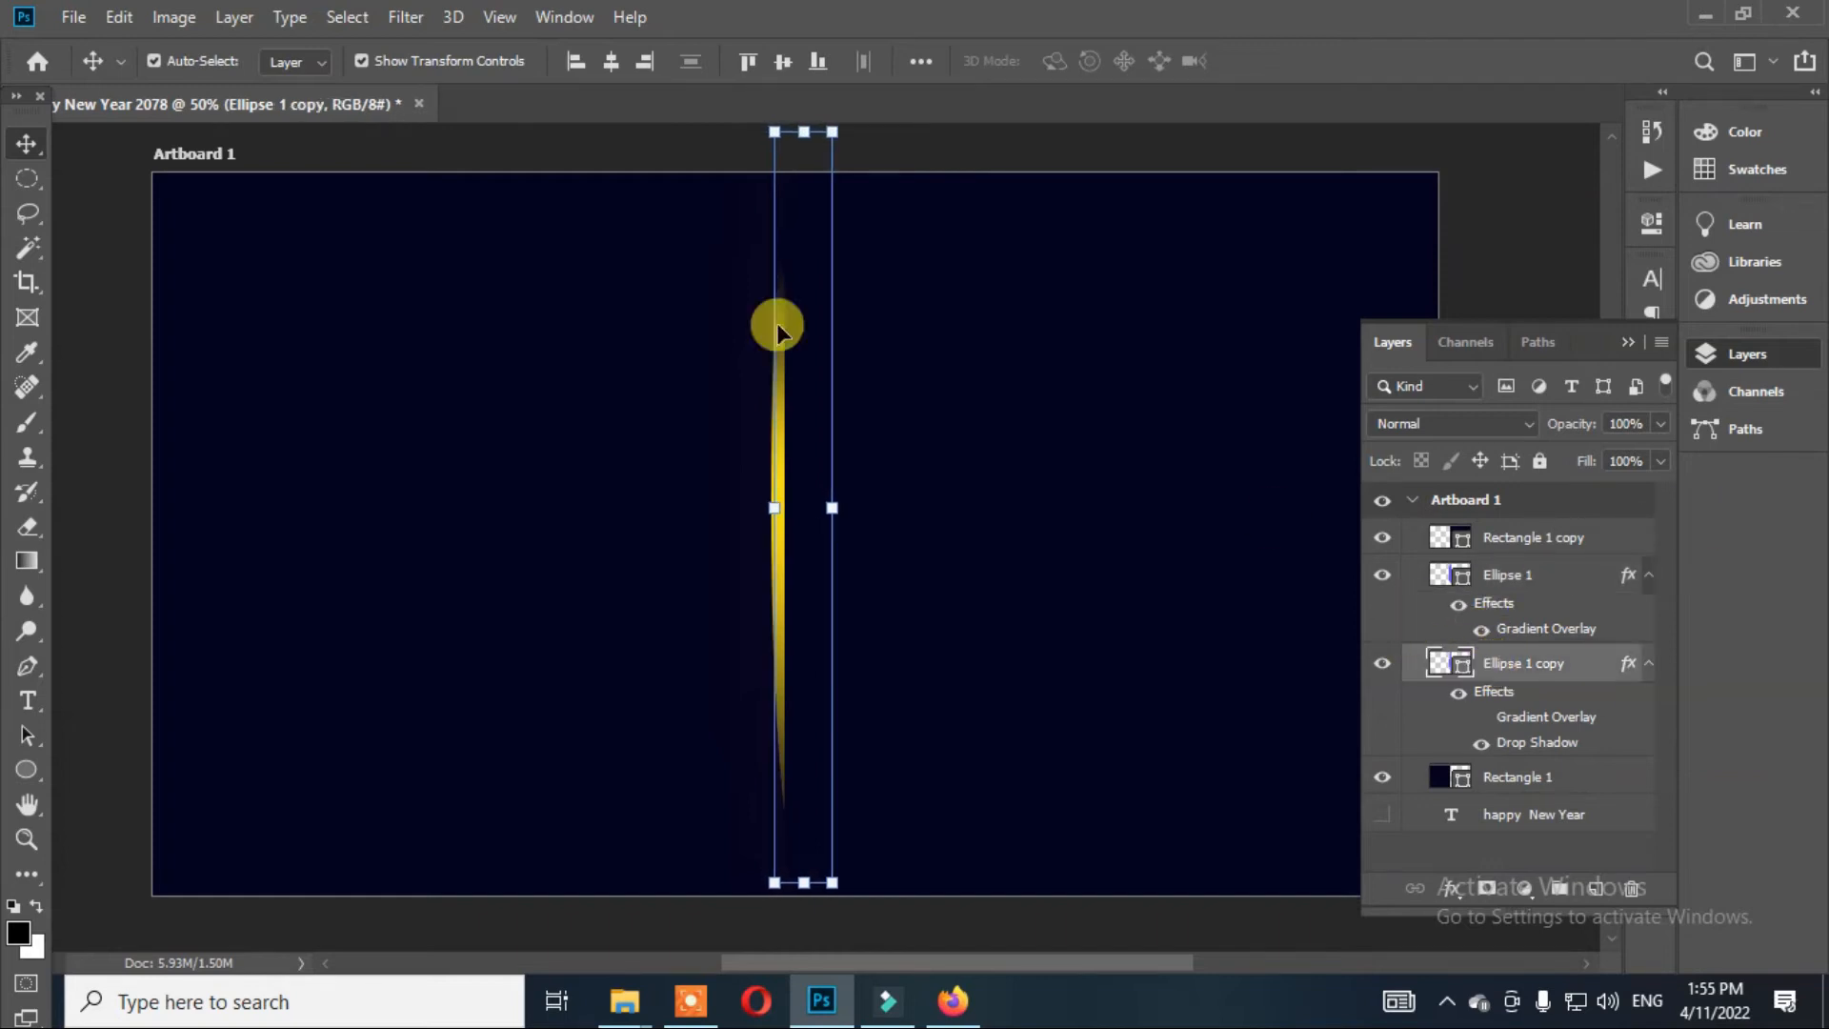
{"action": "left_click", "coordinate": [90, 307]}
{"action": "left_click", "coordinate": [1195, 457]}
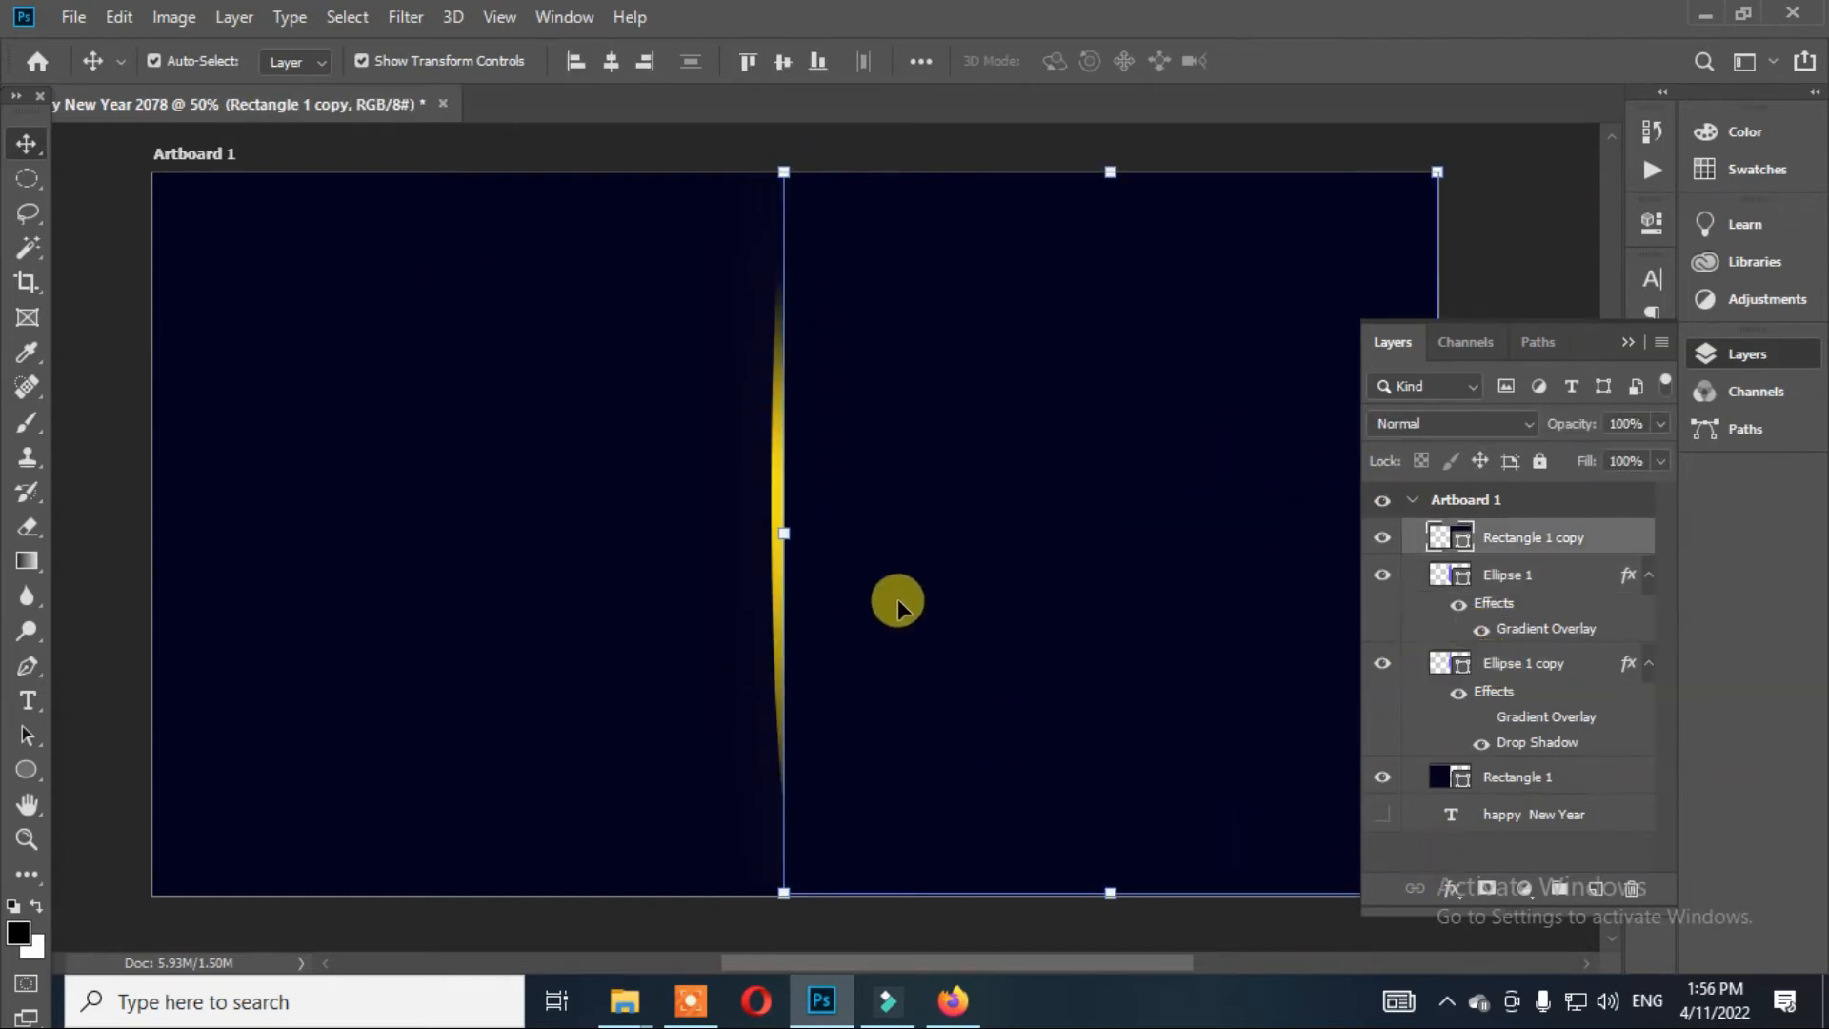
- Set the Type tool's font to Poppins Bold
{"action": "left_click", "coordinate": [24, 698]}
{"action": "left_click", "coordinate": [383, 61]}
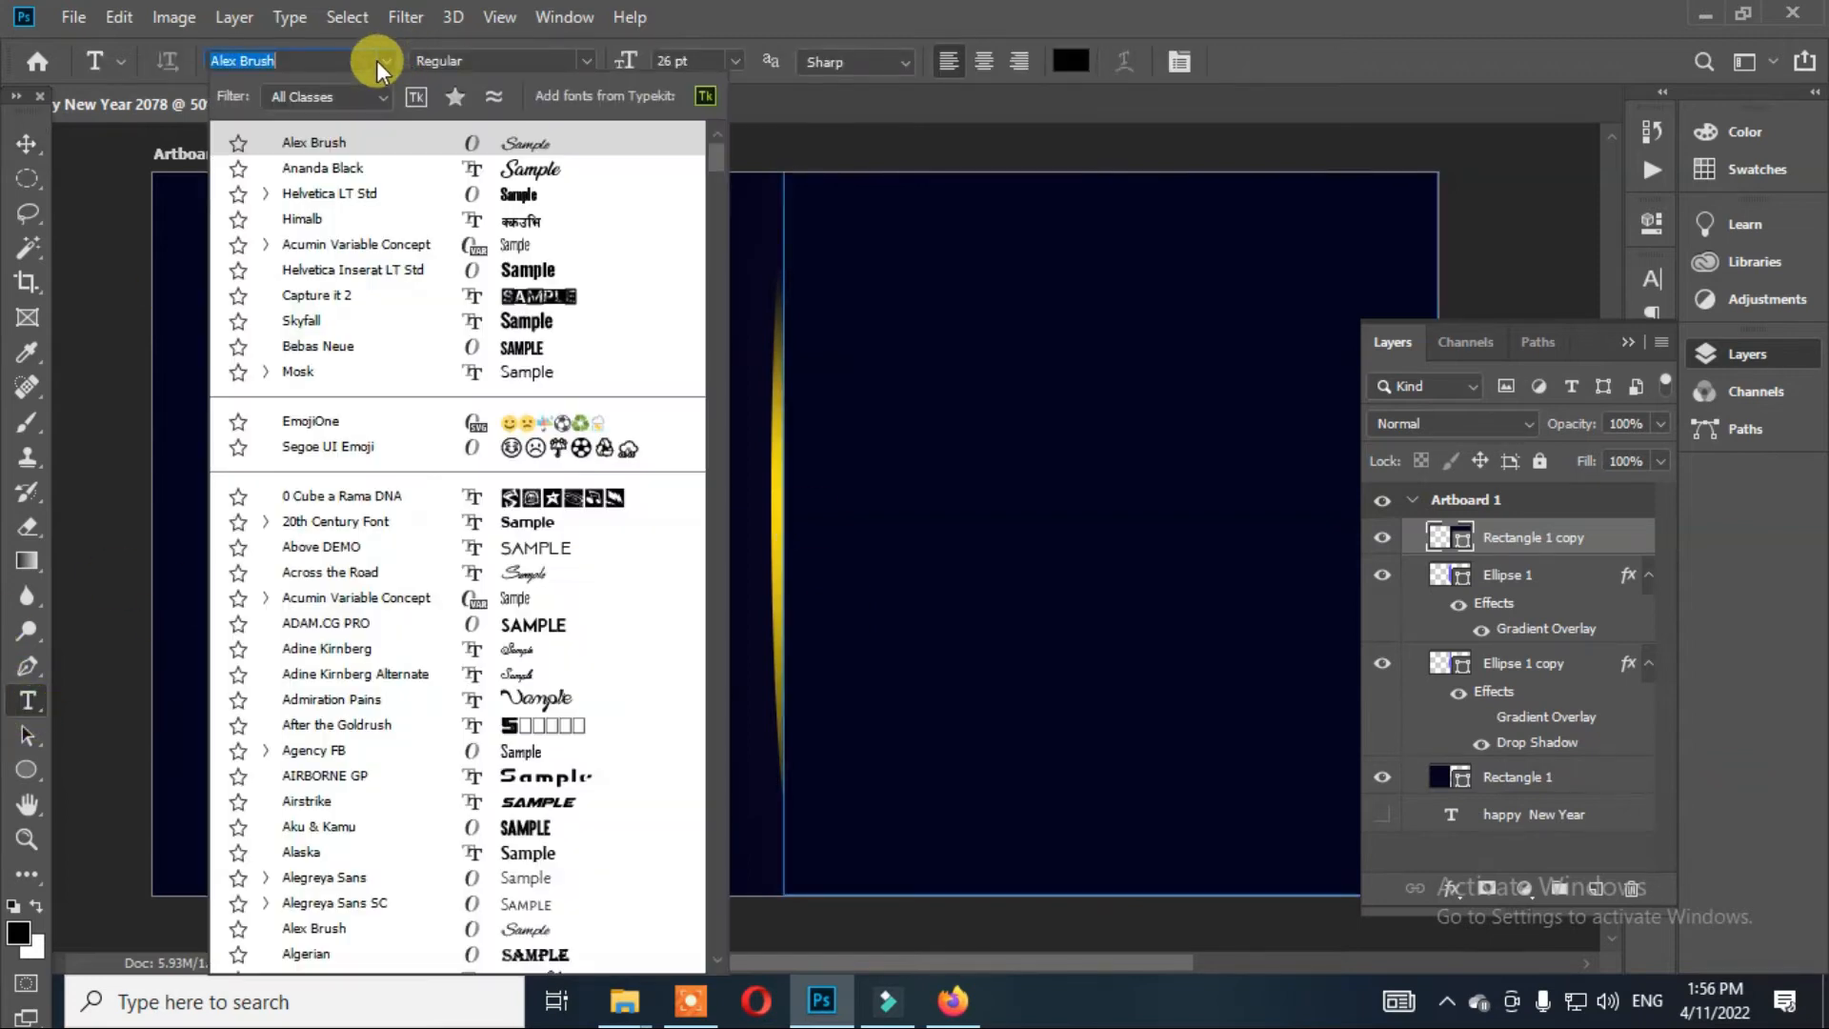
{"action": "type", "text": "Popp"}
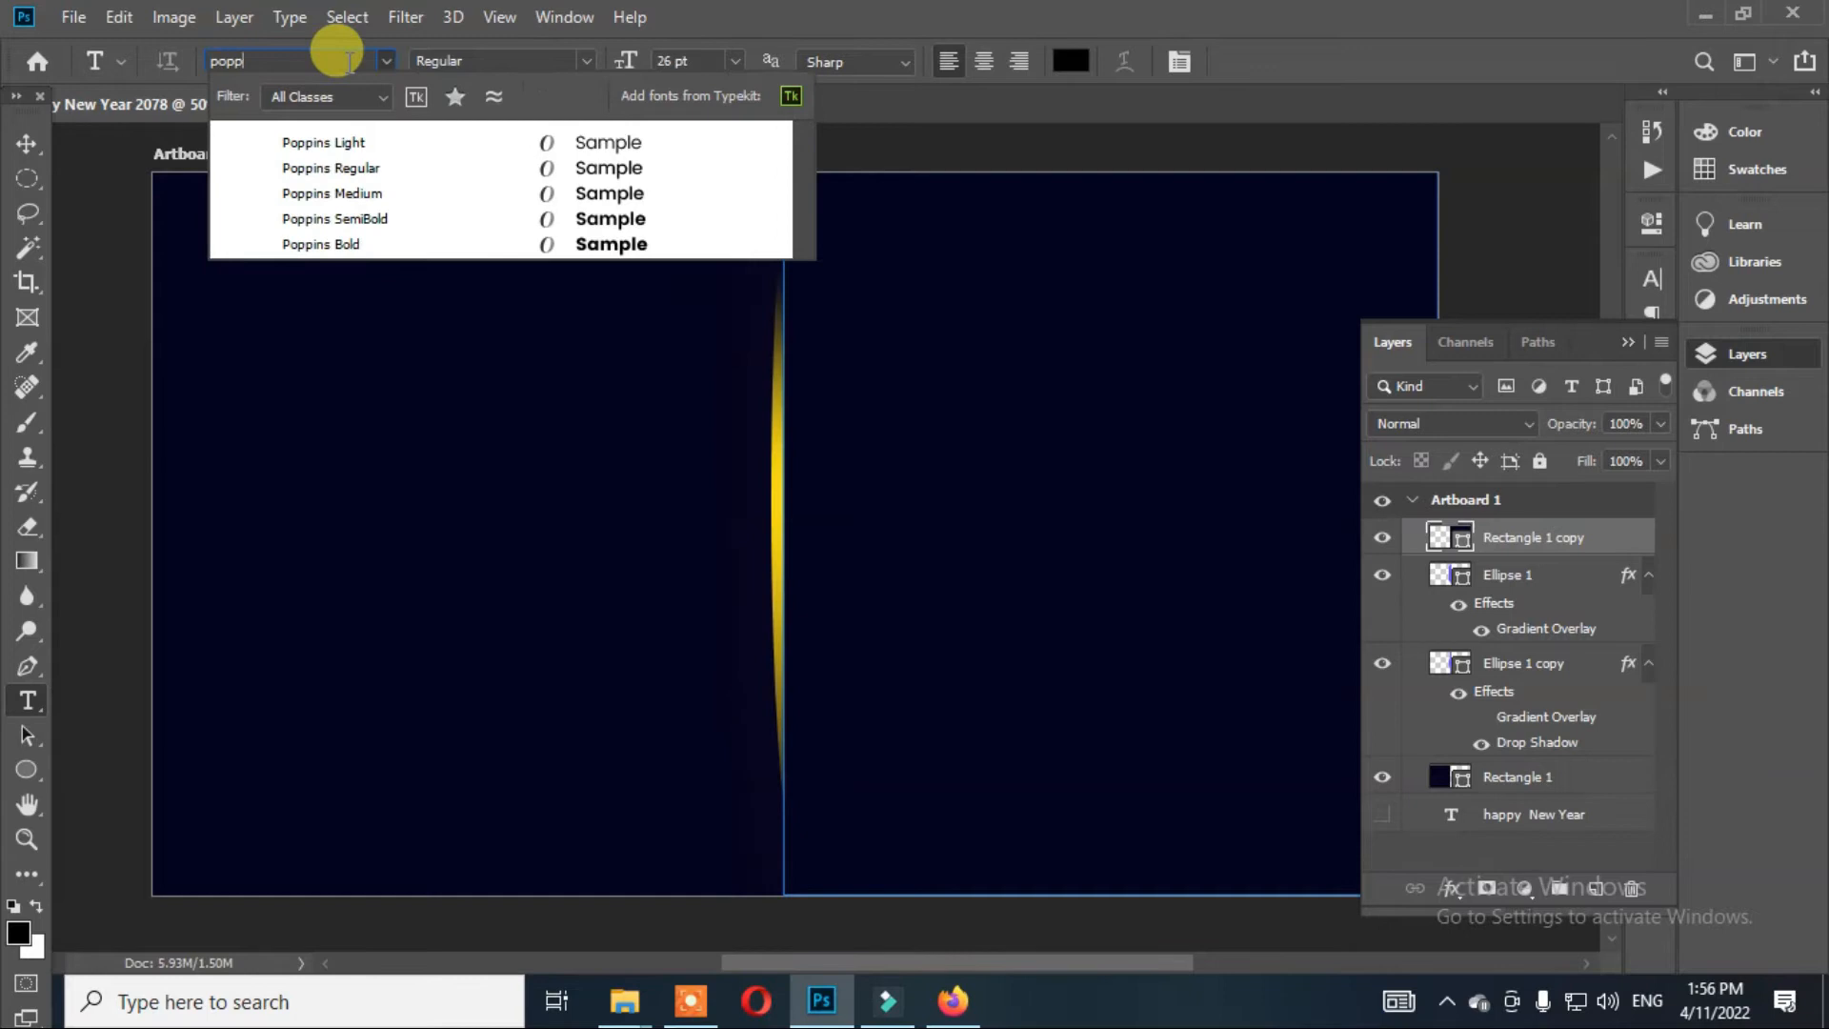
{"action": "left_click", "coordinate": [380, 245]}
{"action": "left_click", "coordinate": [909, 366]}
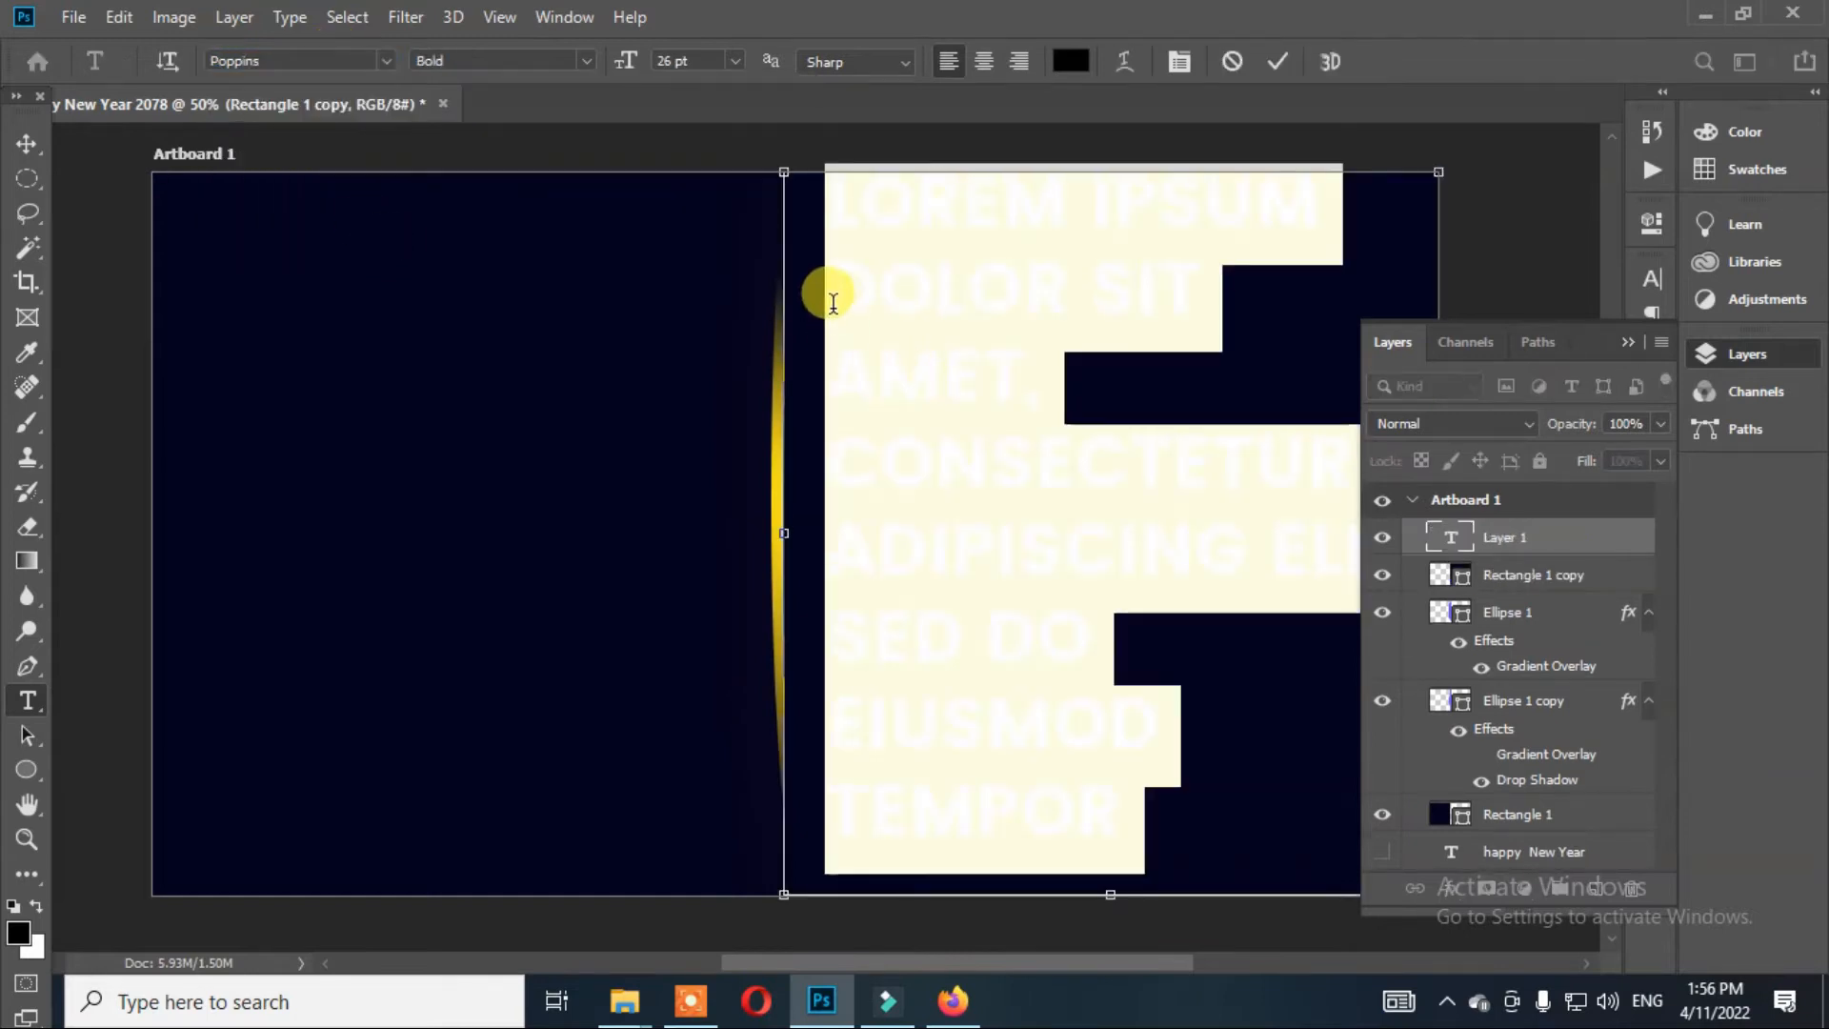
{"action": "key", "text": "ctrl+z"}
{"action": "left_click", "coordinate": [19, 140]}
{"action": "key", "text": "ctrl+z"}
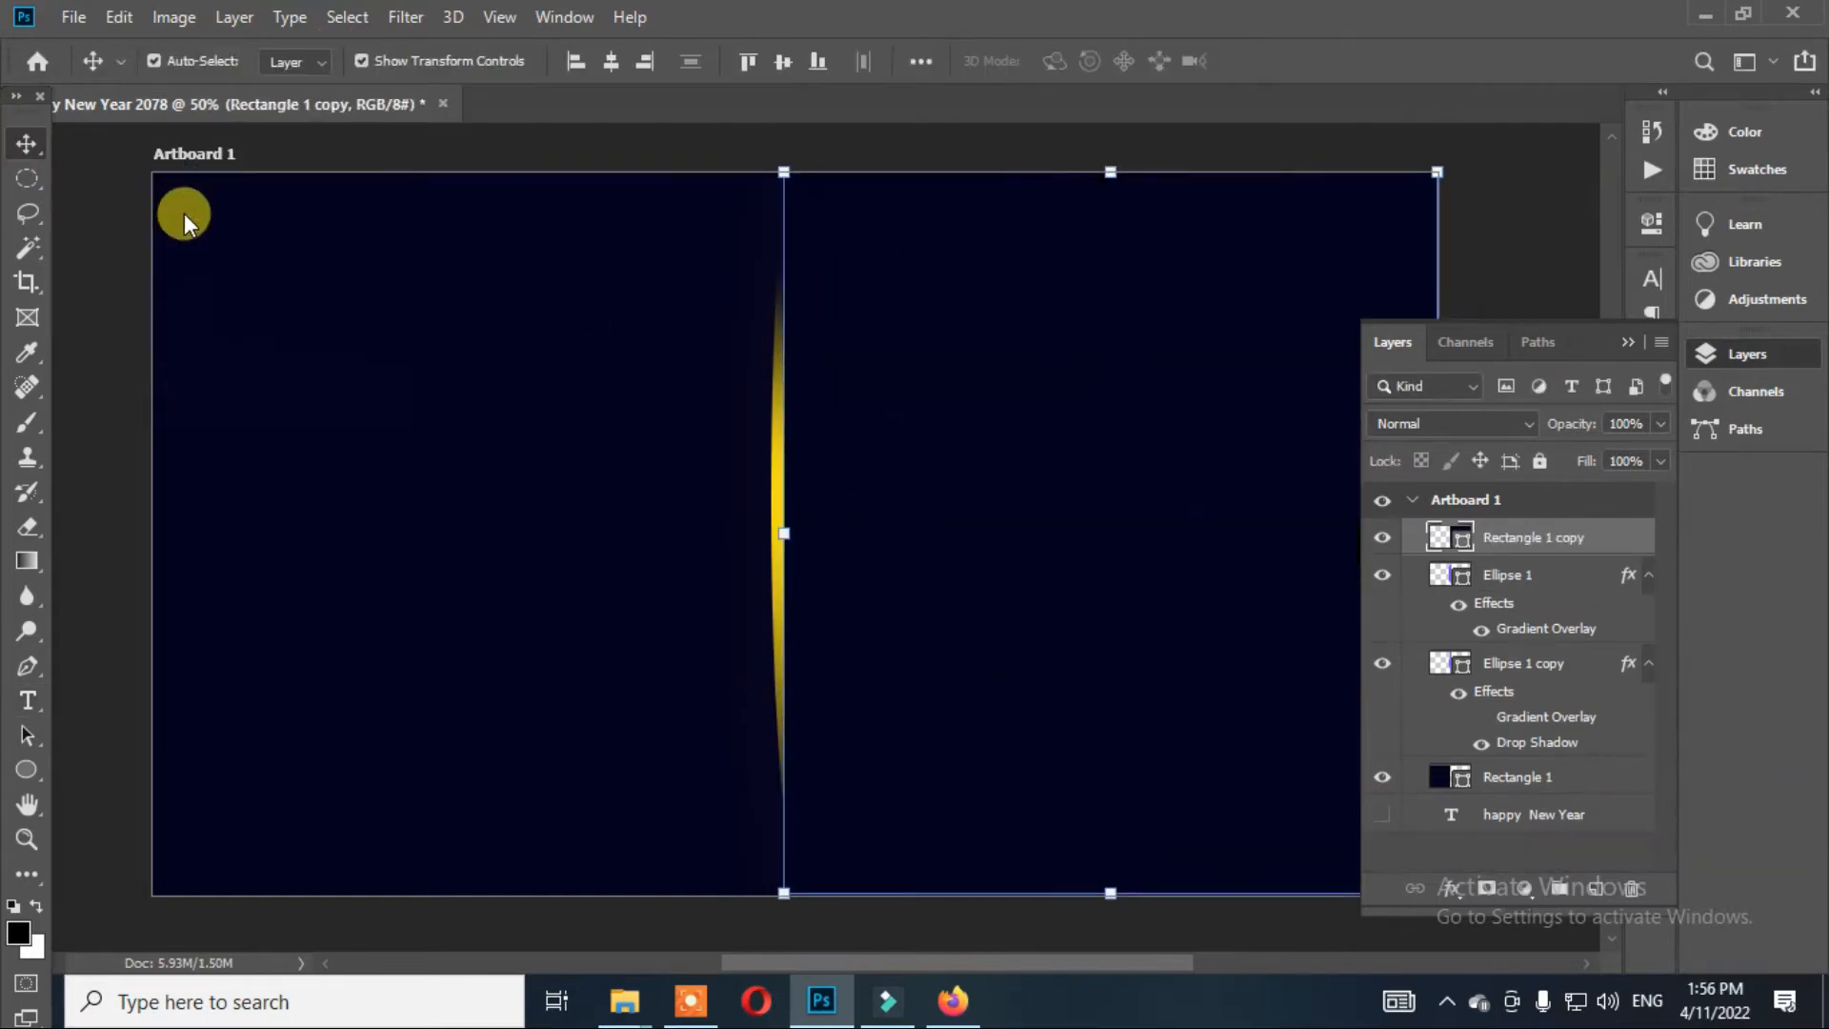
- Deselect the shape and add the text "2078" on the right half of the artboard
{"action": "scroll", "coordinate": [468, 510], "scroll_direction": "down", "scroll_amount": 2}
{"action": "left_click", "coordinate": [810, 209]}
{"action": "key", "text": "t"}
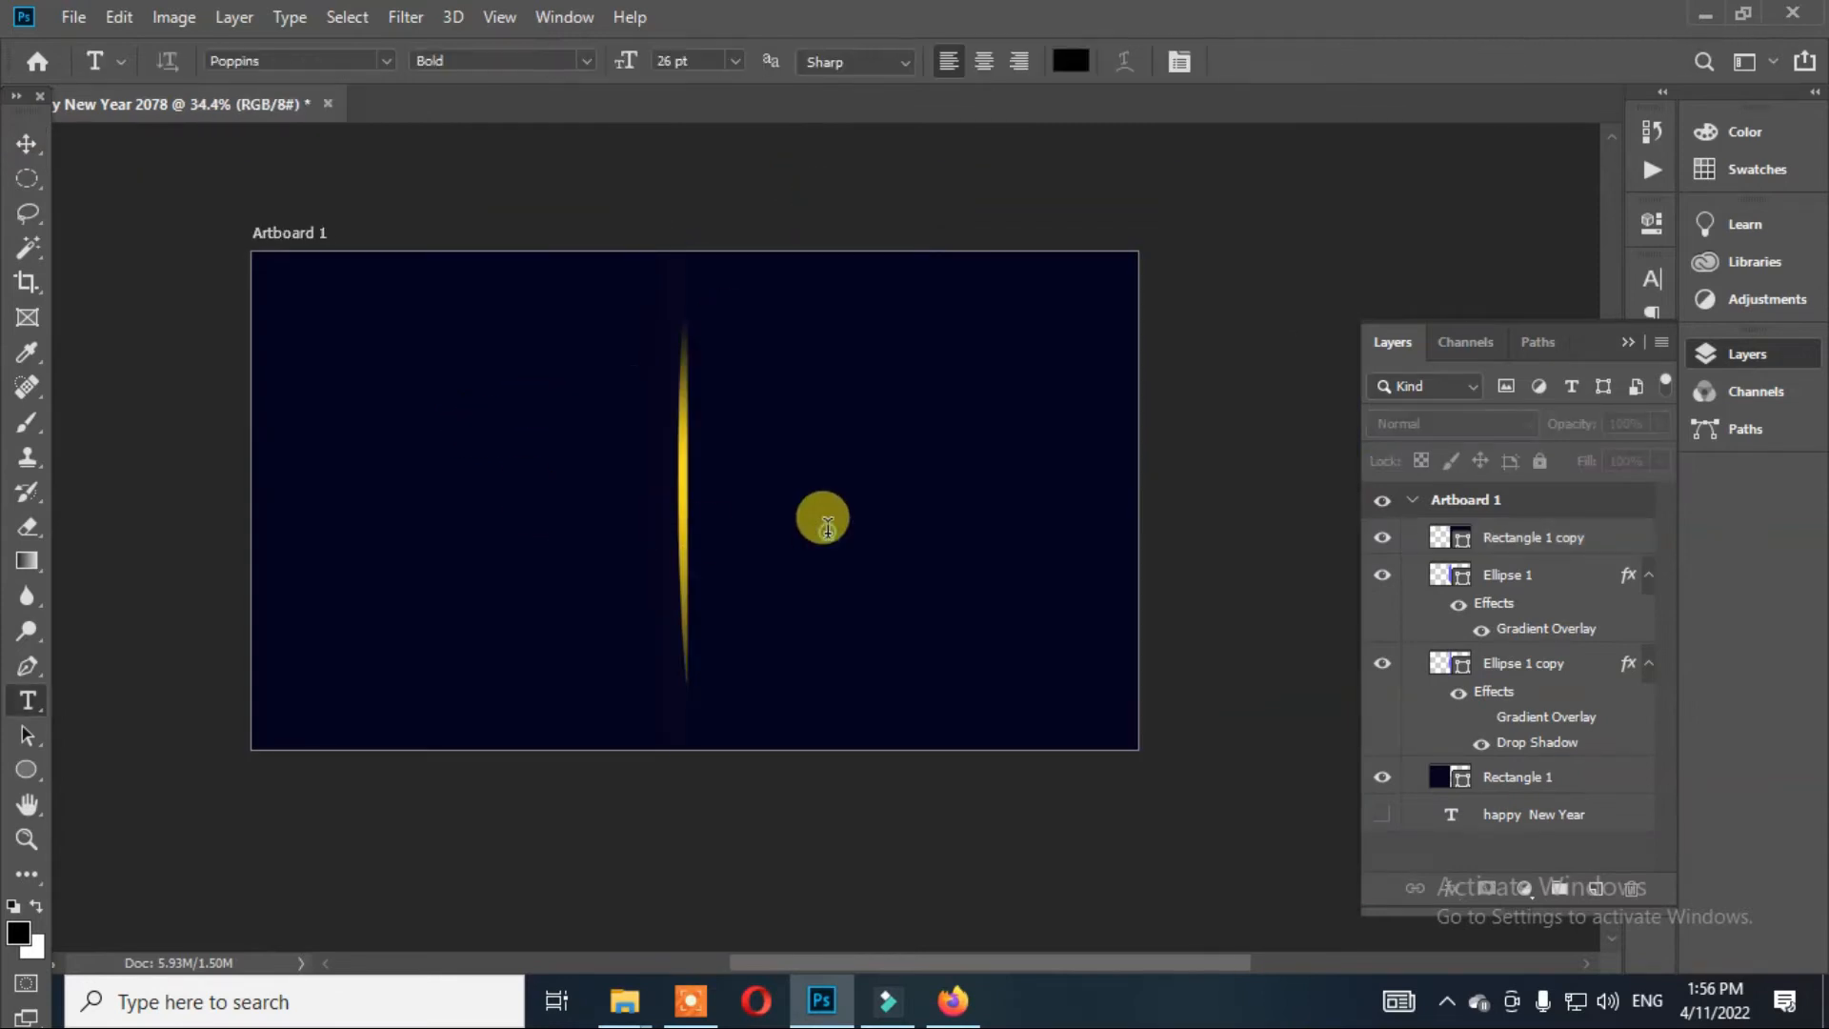
{"action": "left_click", "coordinate": [828, 532]}
{"action": "type", "text": "2078"}
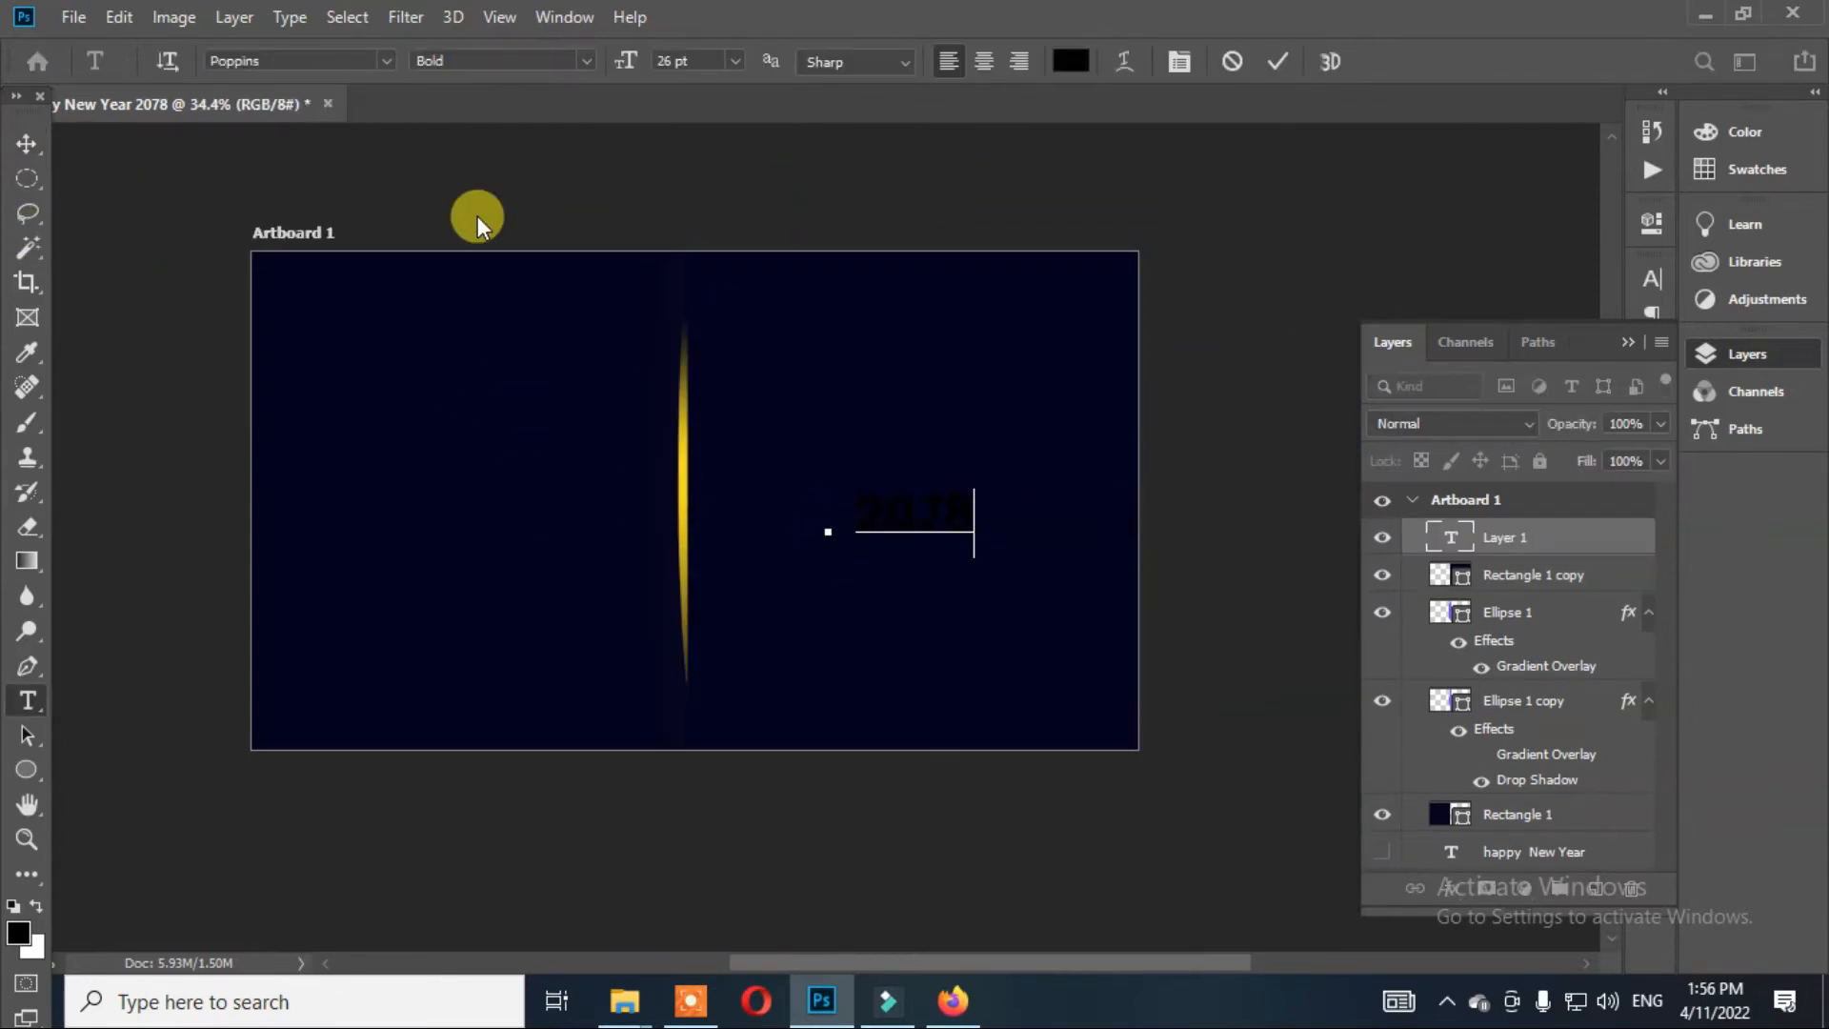
- Colour the "2078" text with yellow sampled from the glowing strip and enlarge it to 77 pt
{"action": "key", "text": "ctrl+a"}
{"action": "mouse_move", "coordinate": [613, 72]}
{"action": "left_mouse_down"}
{"action": "mouse_move", "coordinate": [648, 67]}
{"action": "mouse_move", "coordinate": [1041, 539]}
{"action": "mouse_move", "coordinate": [918, 600]}
{"action": "mouse_move", "coordinate": [635, 77]}
{"action": "left_mouse_up"}
{"action": "left_click", "coordinate": [1071, 60]}
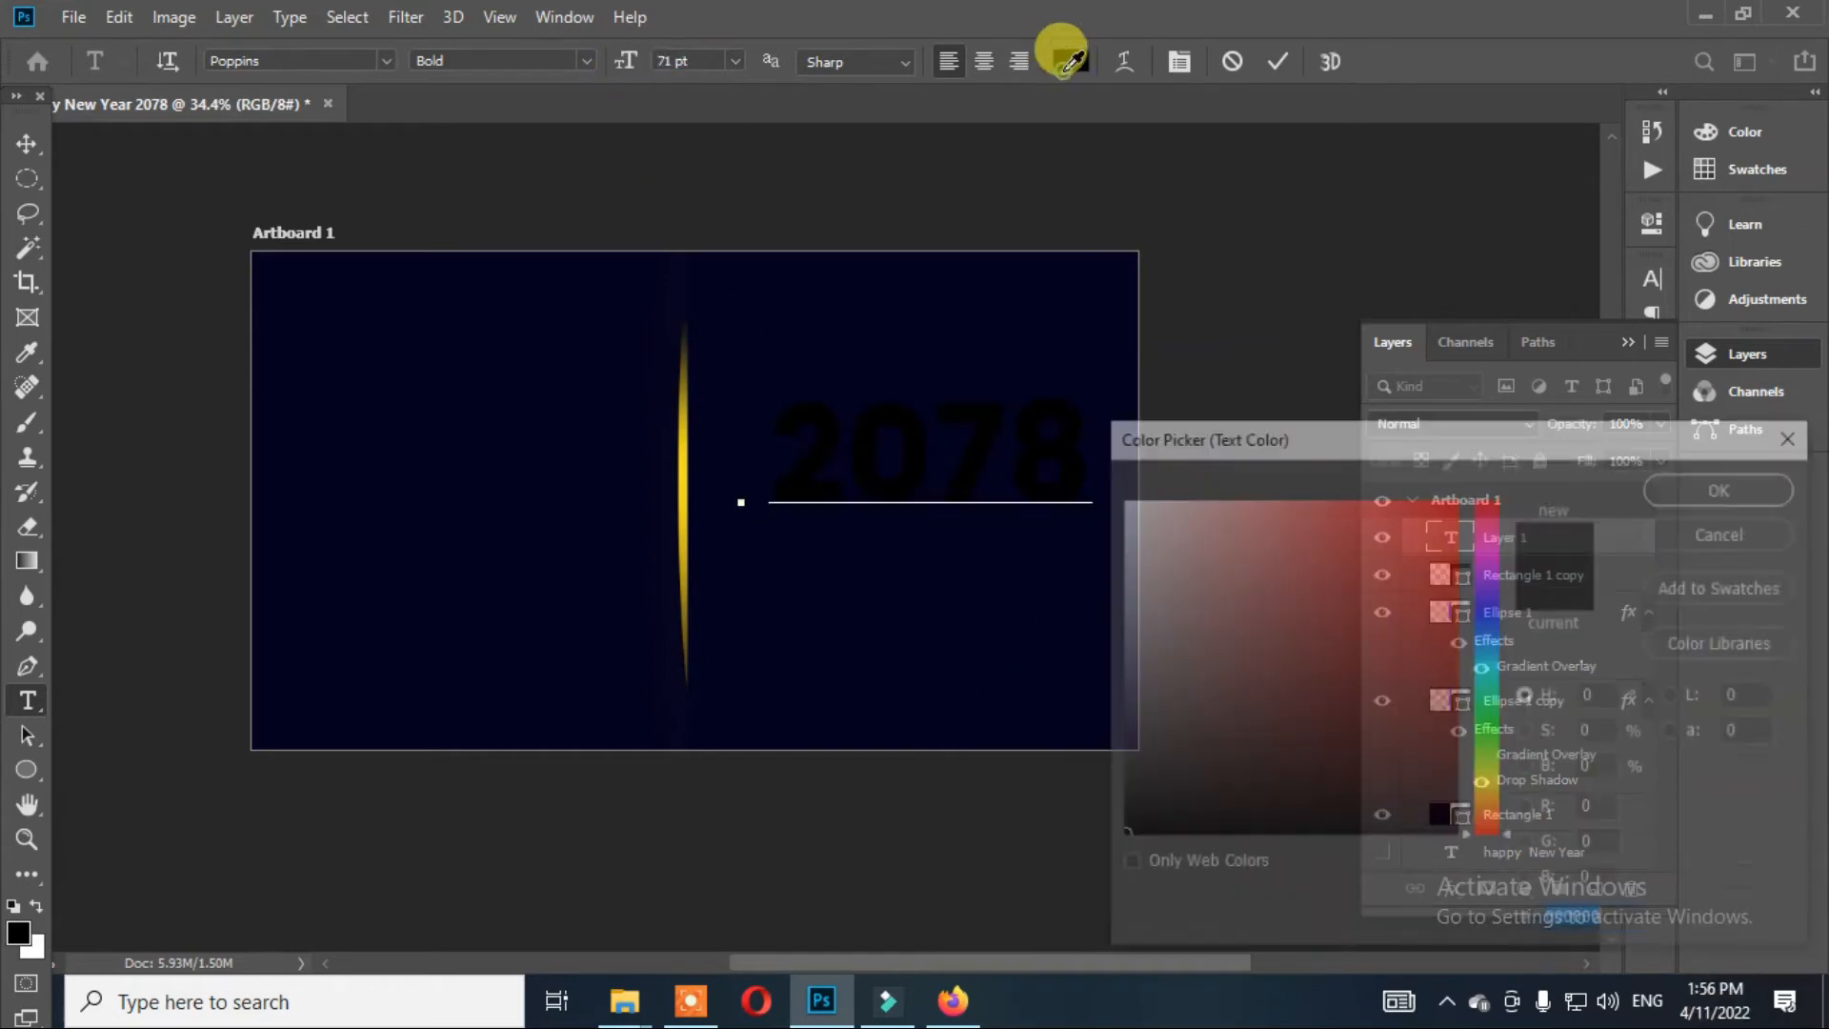
{"action": "left_click", "coordinate": [681, 431]}
{"action": "left_click", "coordinate": [675, 442]}
{"action": "left_click", "coordinate": [633, 460]}
{"action": "left_click", "coordinate": [677, 443]}
{"action": "left_click", "coordinate": [1715, 487]}
{"action": "left_click_drag", "start_coordinate": [614, 61], "coordinate": [979, 631]}
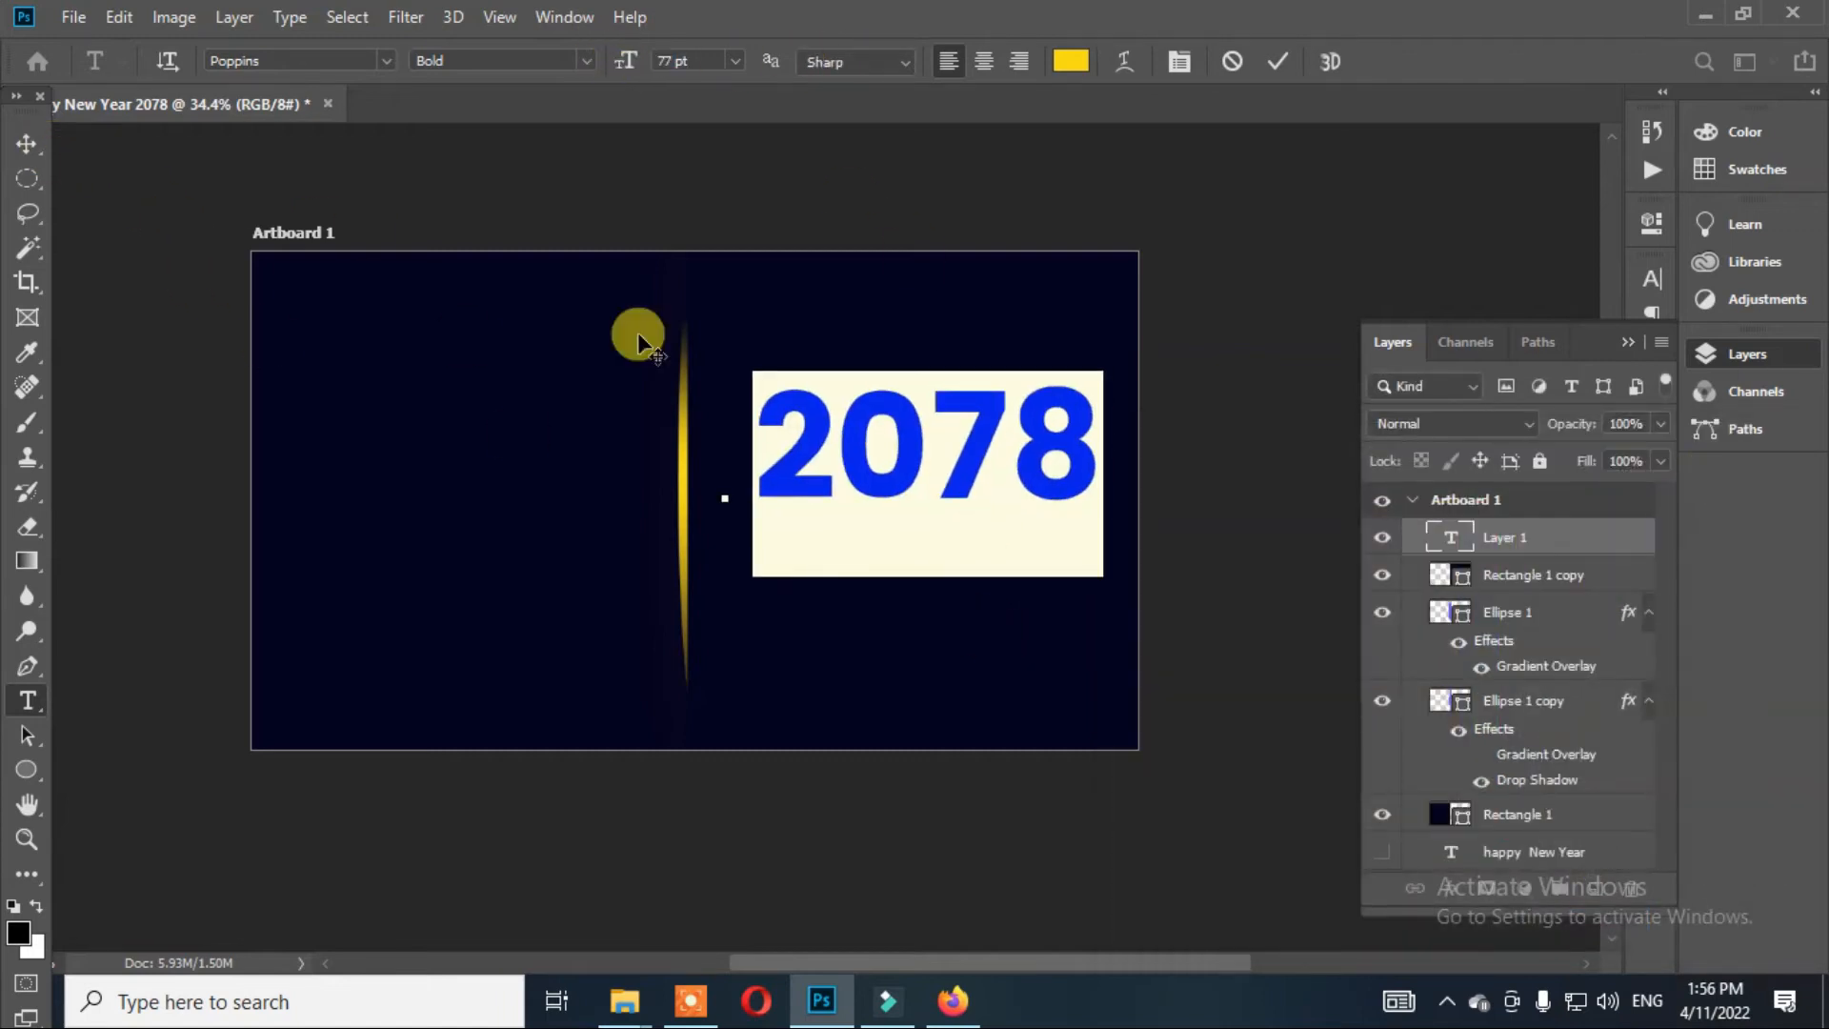
- Cut "078" out of the year text to leave only "2", and place a duplicate of that text beside it
{"action": "double_click", "coordinate": [858, 431]}
{"action": "left_click", "coordinate": [951, 432]}
{"action": "left_click_drag", "start_coordinate": [1092, 434], "coordinate": [918, 465]}
{"action": "key", "text": "ctrl+x"}
{"action": "left_click", "coordinate": [27, 143]}
{"action": "double_click", "coordinate": [901, 467]}
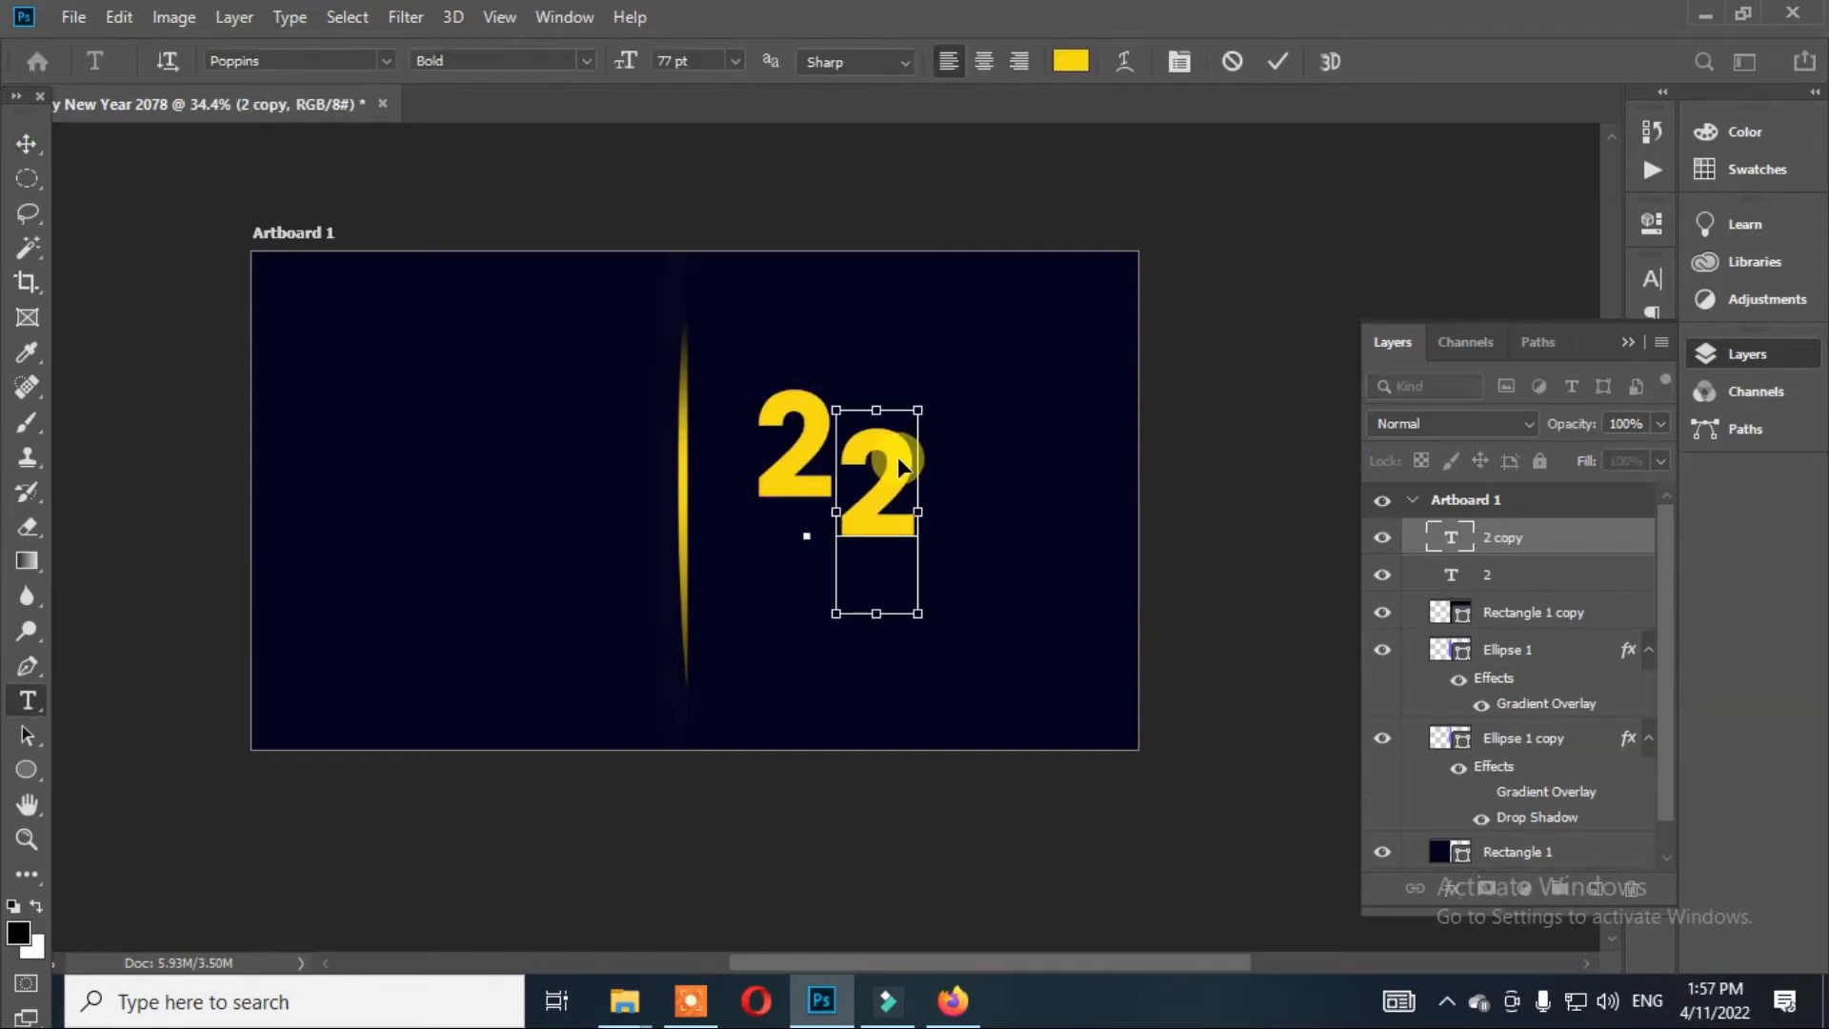
- Replace the duplicate's text with the cut digits and cut "78" away, leaving only "0"
{"action": "key", "text": "ctrl+a"}
{"action": "key", "text": "ctrl+v"}
{"action": "left_click_drag", "start_coordinate": [1101, 476], "coordinate": [932, 476]}
{"action": "key", "text": "ctrl+x"}
- Duplicate the "0" text beside itself and change the copy to "7", cutting the "8" for its own layer
{"action": "left_click", "coordinate": [27, 143]}
{"action": "double_click", "coordinate": [993, 434]}
{"action": "left_click_drag", "start_coordinate": [906, 469], "coordinate": [1106, 479]}
{"action": "key", "text": "ctrl+a"}
{"action": "key", "text": "ctrl+v"}
{"action": "key", "text": "ctrl+x"}
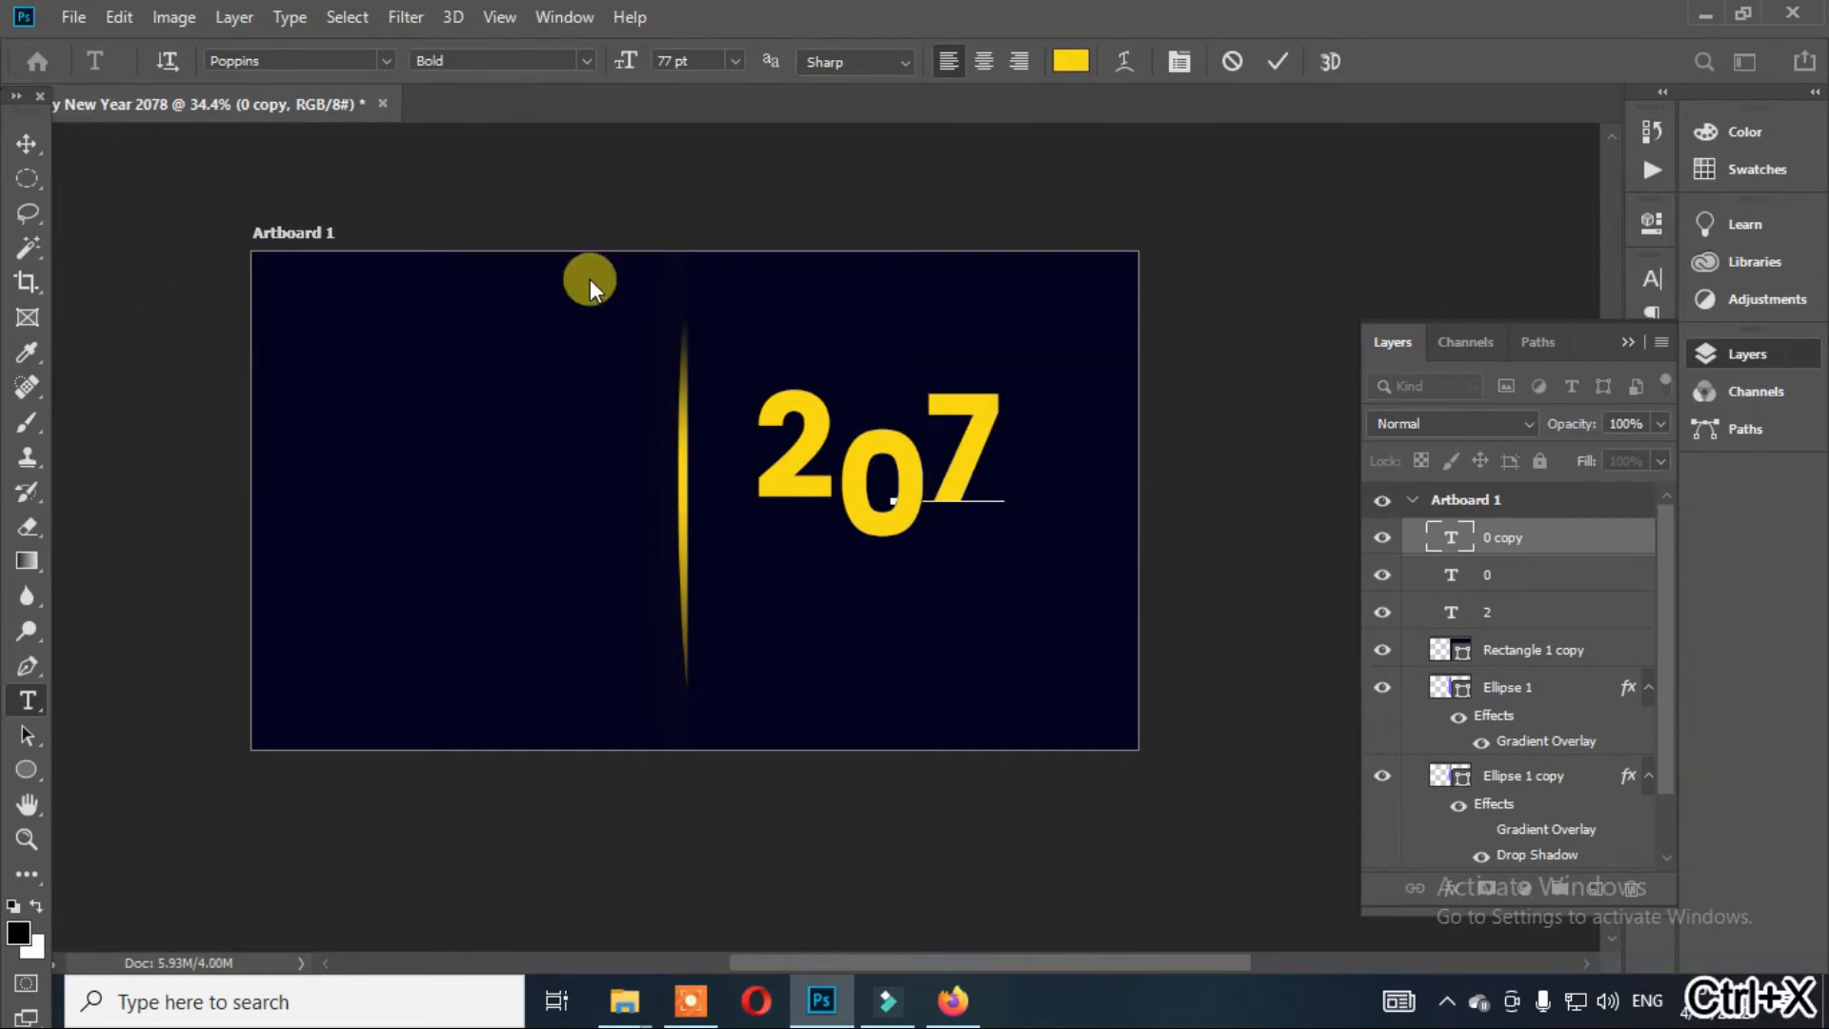
- Duplicate the "7" text at the end of the year and change the copy to "8"
{"action": "left_click", "coordinate": [27, 142]}
{"action": "left_click_drag", "start_coordinate": [959, 484], "coordinate": [1032, 533]}
{"action": "double_click", "coordinate": [1032, 533]}
{"action": "key", "text": "ctrl+a"}
{"action": "key", "text": "ctrl+v"}
{"action": "left_click", "coordinate": [26, 143]}
- Enlarge the digit "2" slightly and select the "0" layer
{"action": "left_click_drag", "start_coordinate": [810, 434], "coordinate": [827, 368]}
{"action": "key", "text": "Return"}
{"action": "left_click", "coordinate": [905, 459]}
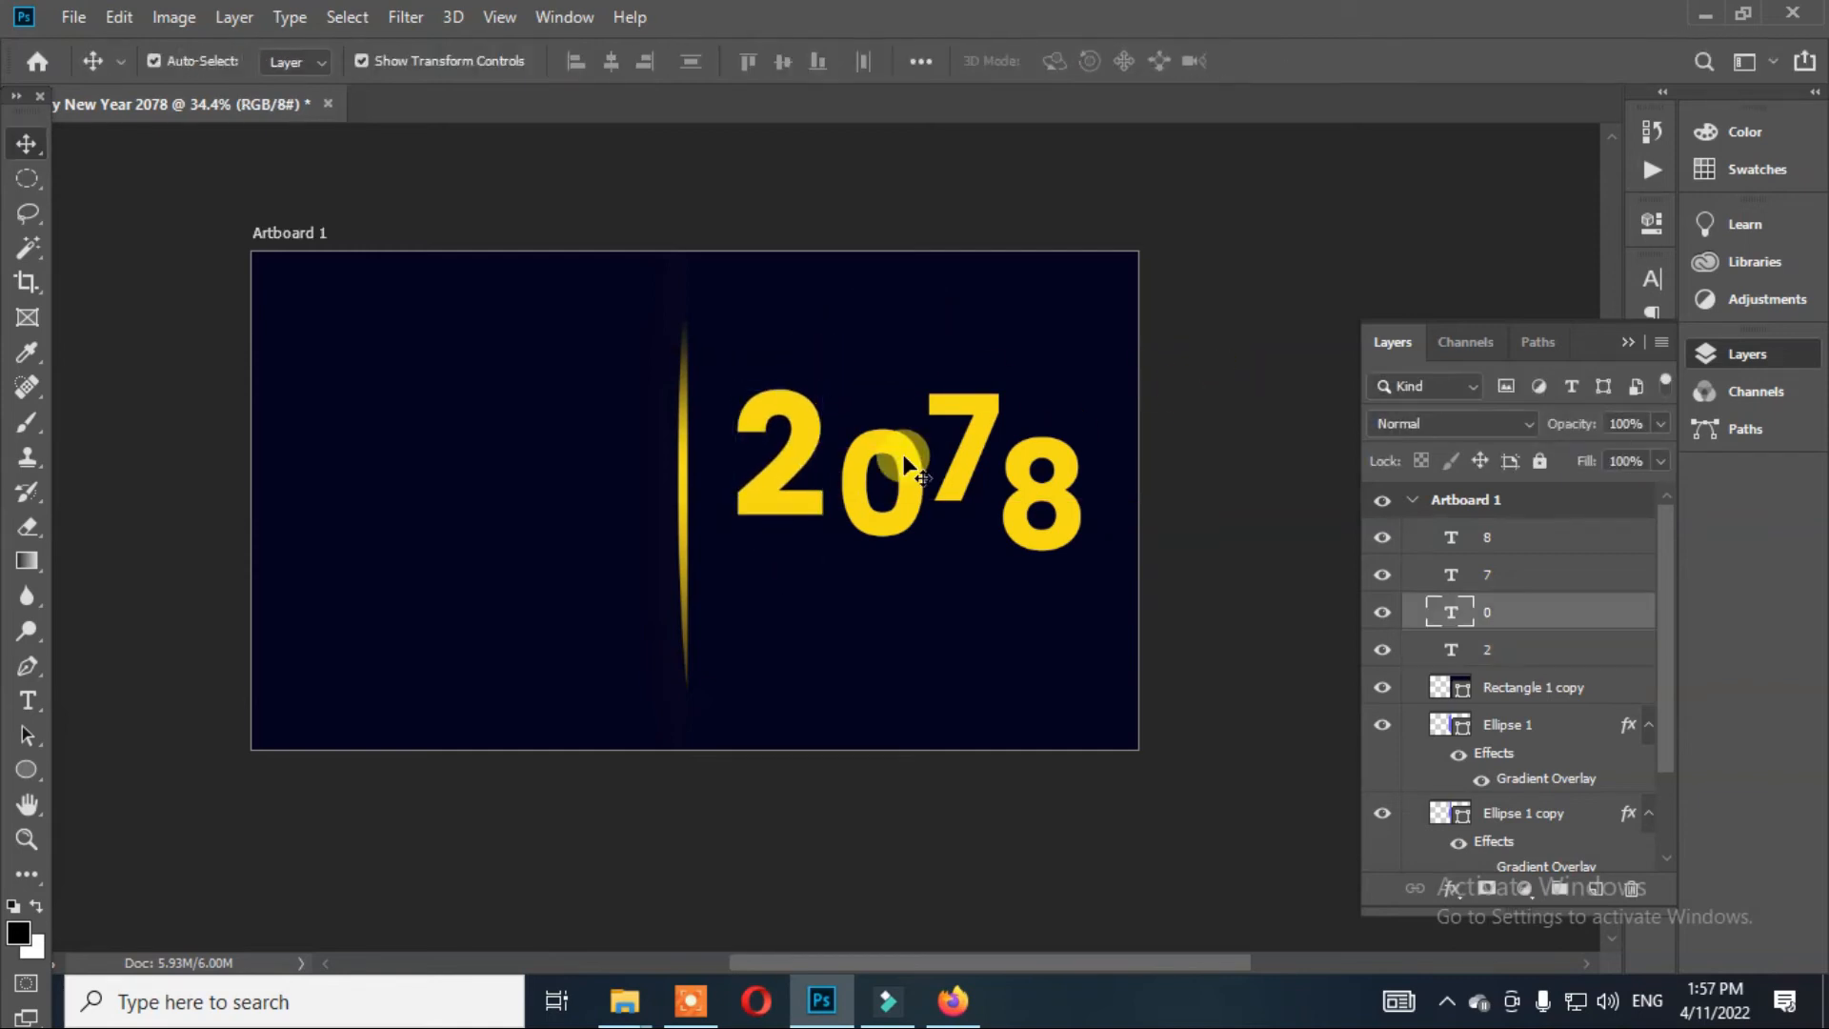
{"action": "double_click", "coordinate": [905, 459]}
{"action": "left_click", "coordinate": [29, 143]}
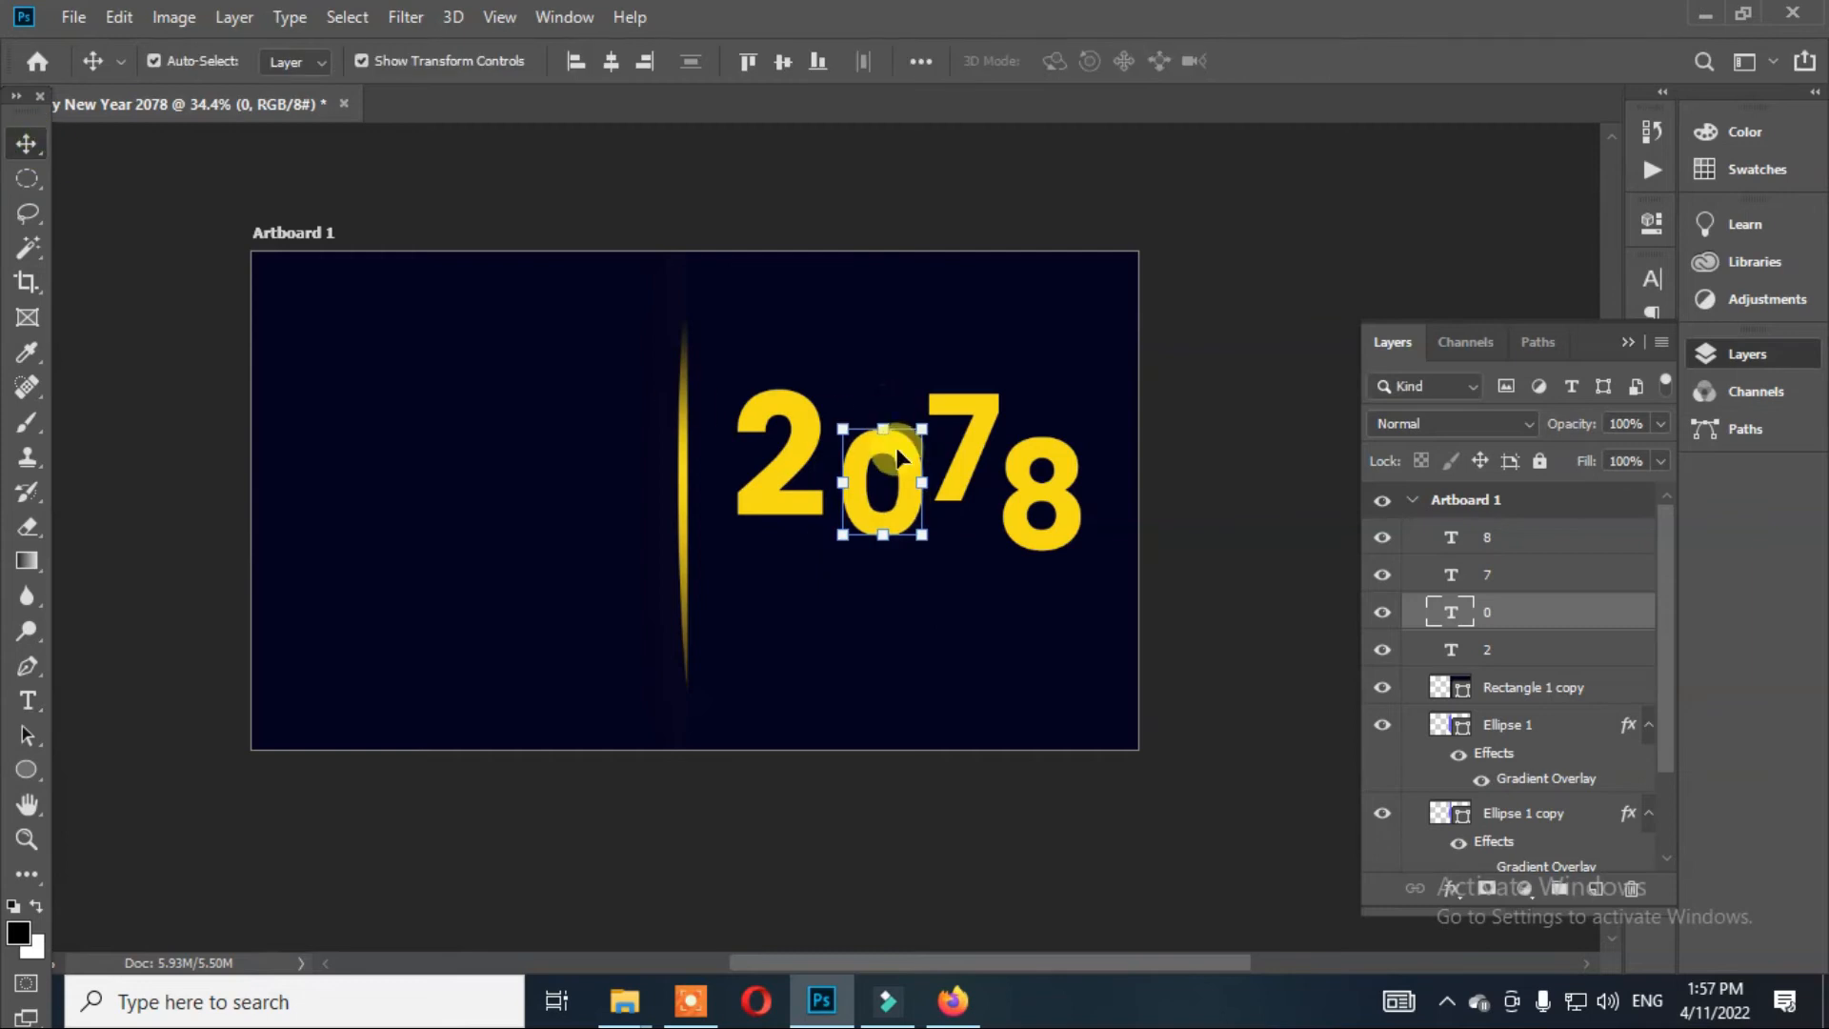
- Enlarge the digit "7" slightly and reposition it between the "0" and the "8"
{"action": "left_click", "coordinate": [976, 400]}
{"action": "key", "text": "ctrl+t"}
{"action": "left_click_drag", "start_coordinate": [1008, 374], "coordinate": [1014, 358]}
{"action": "left_click_drag", "start_coordinate": [997, 419], "coordinate": [1062, 467]}
{"action": "left_click", "coordinate": [28, 143]}
- Enlarge the digit "8" slightly and reposition it next to the "7"
{"action": "left_click", "coordinate": [1177, 373]}
{"action": "left_click_drag", "start_coordinate": [1098, 417], "coordinate": [1111, 385]}
{"action": "left_click_drag", "start_coordinate": [1084, 439], "coordinate": [1060, 482]}
{"action": "left_click", "coordinate": [1202, 434]}
- Scale the digit "0" to about 107% and reposition it between the "2" and the "7"
{"action": "left_click", "coordinate": [877, 486]}
{"action": "mouse_move", "coordinate": [872, 479]}
{"action": "left_mouse_down"}
{"action": "mouse_move", "coordinate": [865, 503]}
{"action": "mouse_move", "coordinate": [927, 441]}
{"action": "mouse_move", "coordinate": [903, 463]}
{"action": "left_mouse_up"}
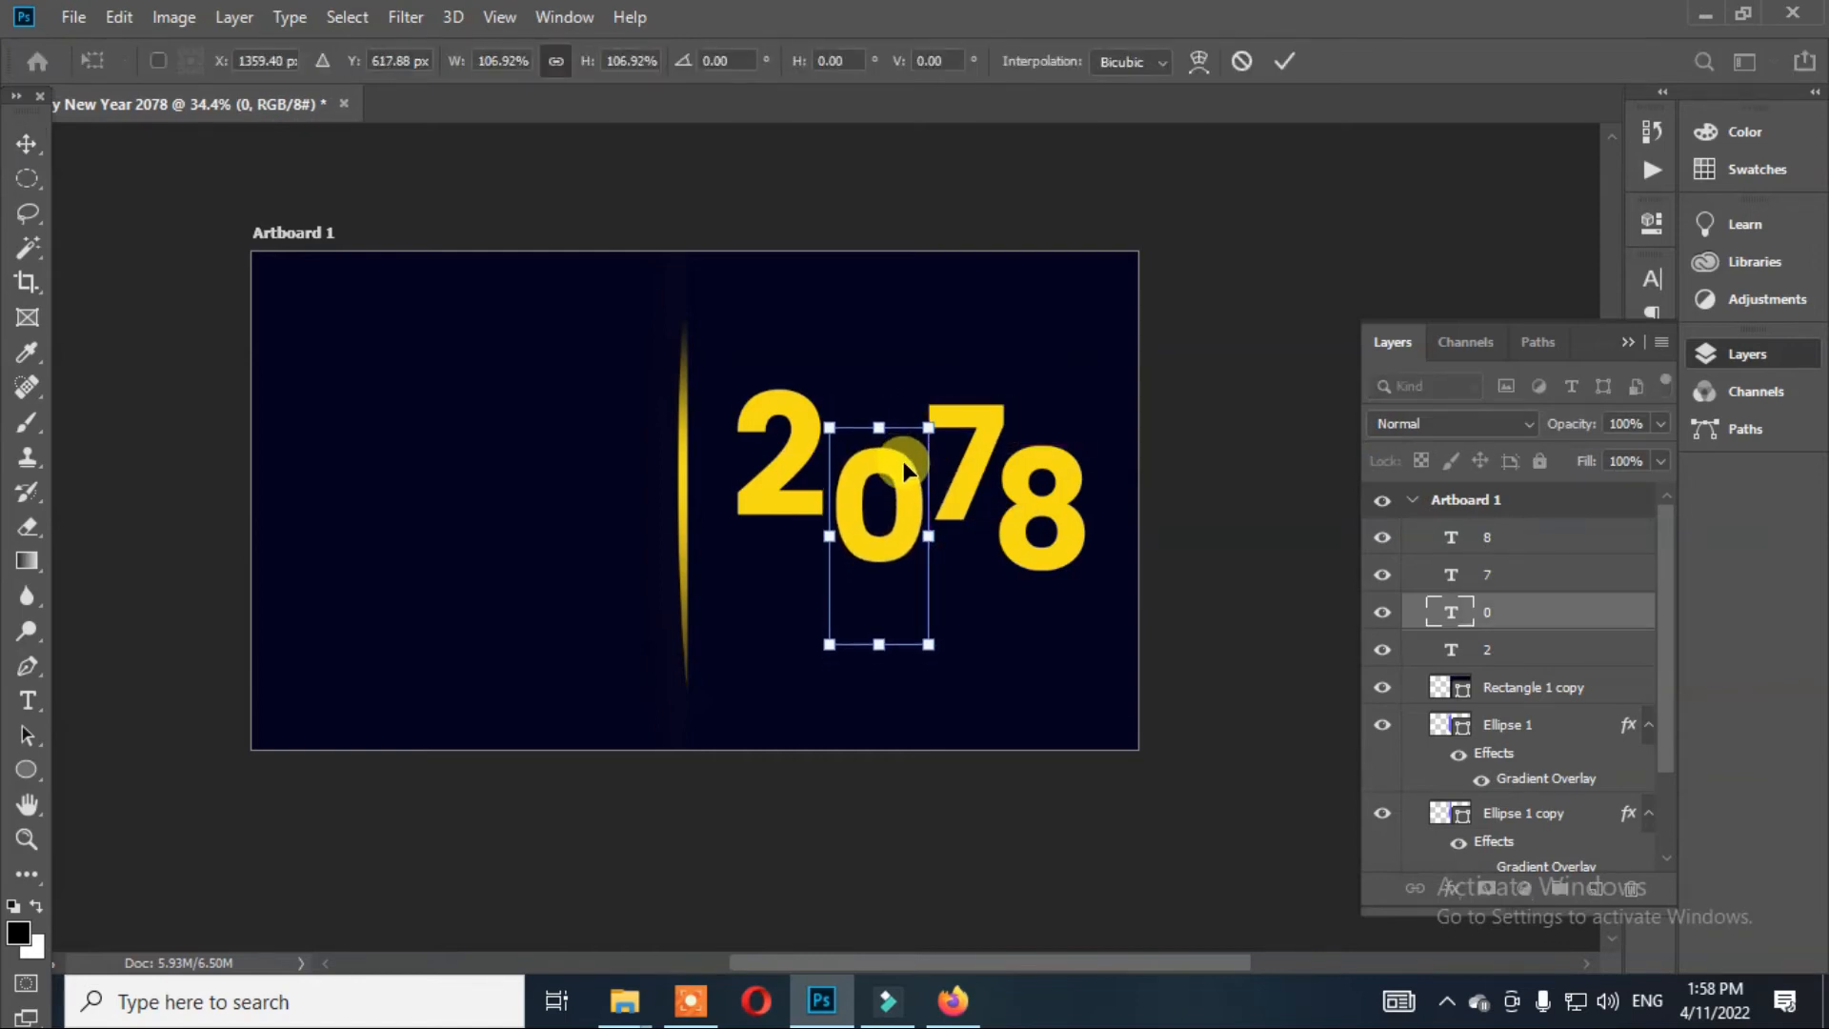
{"action": "key", "text": "Return"}
{"action": "left_click", "coordinate": [1195, 317]}
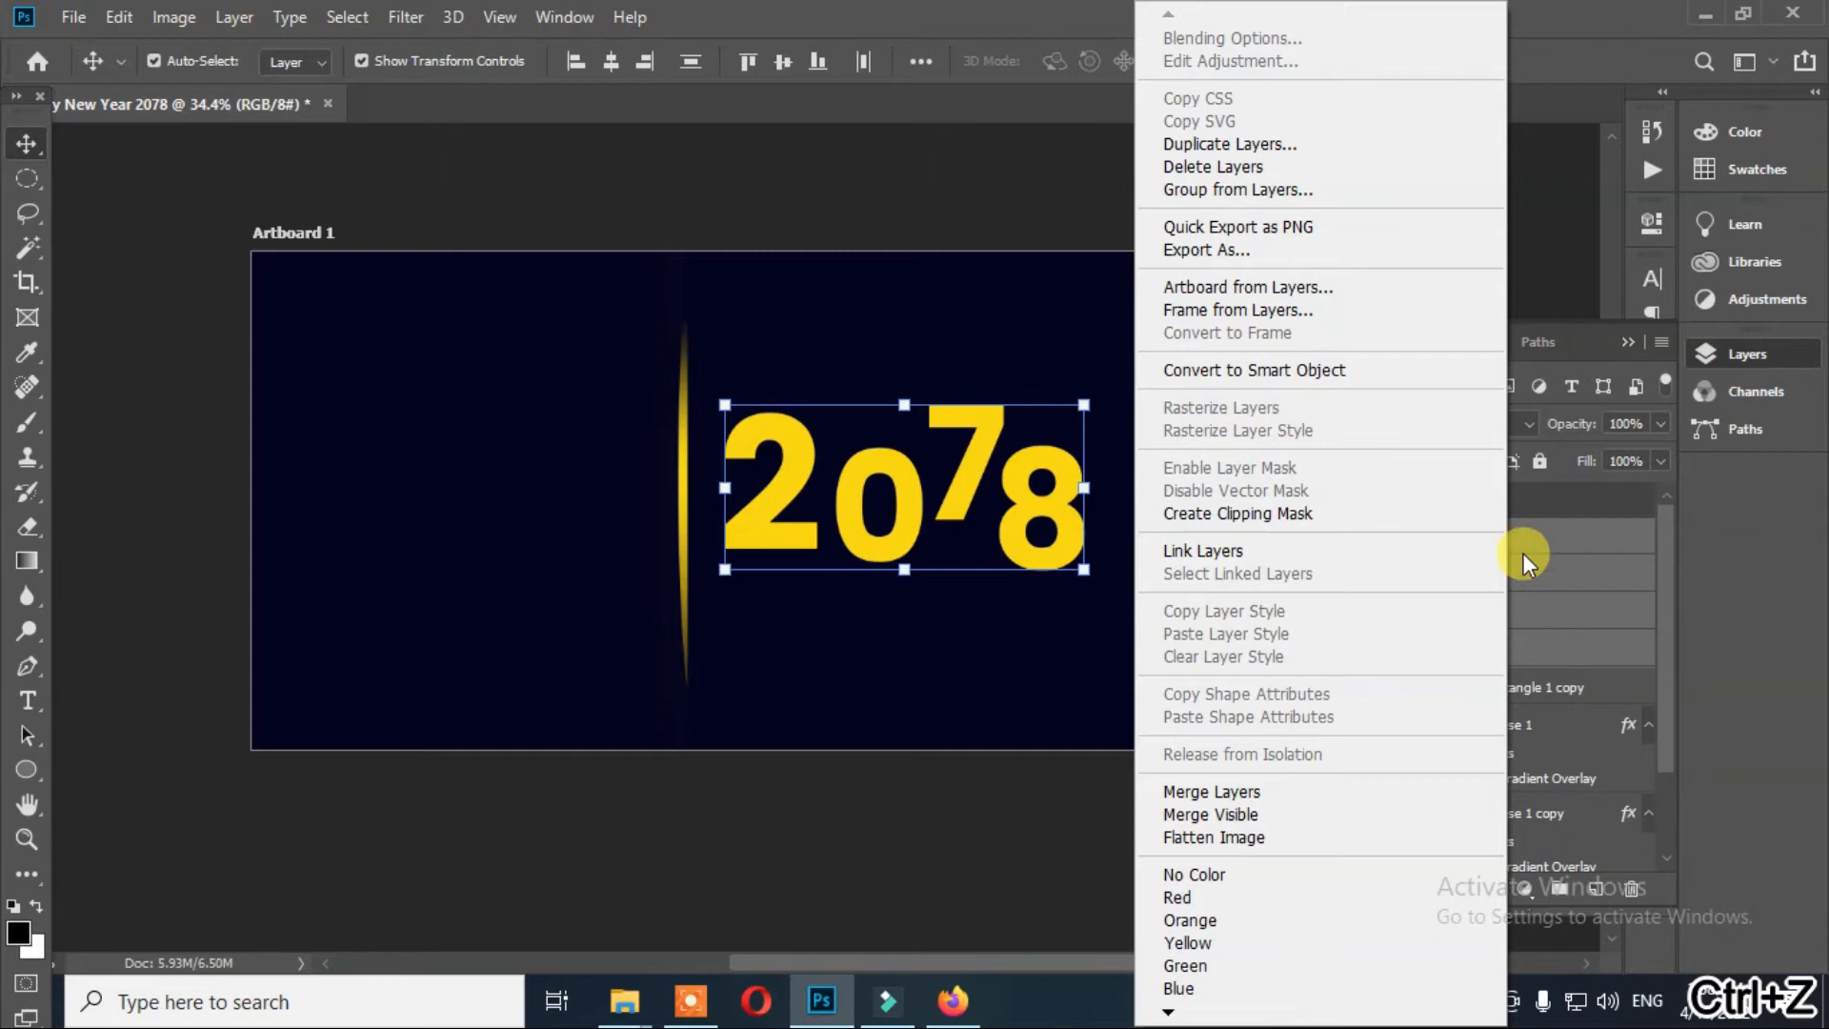
- Convert the four digit layers into one smart object and enlarge it slightly
{"action": "left_click", "coordinate": [1582, 558]}
{"action": "key", "text": "ctrl+z"}
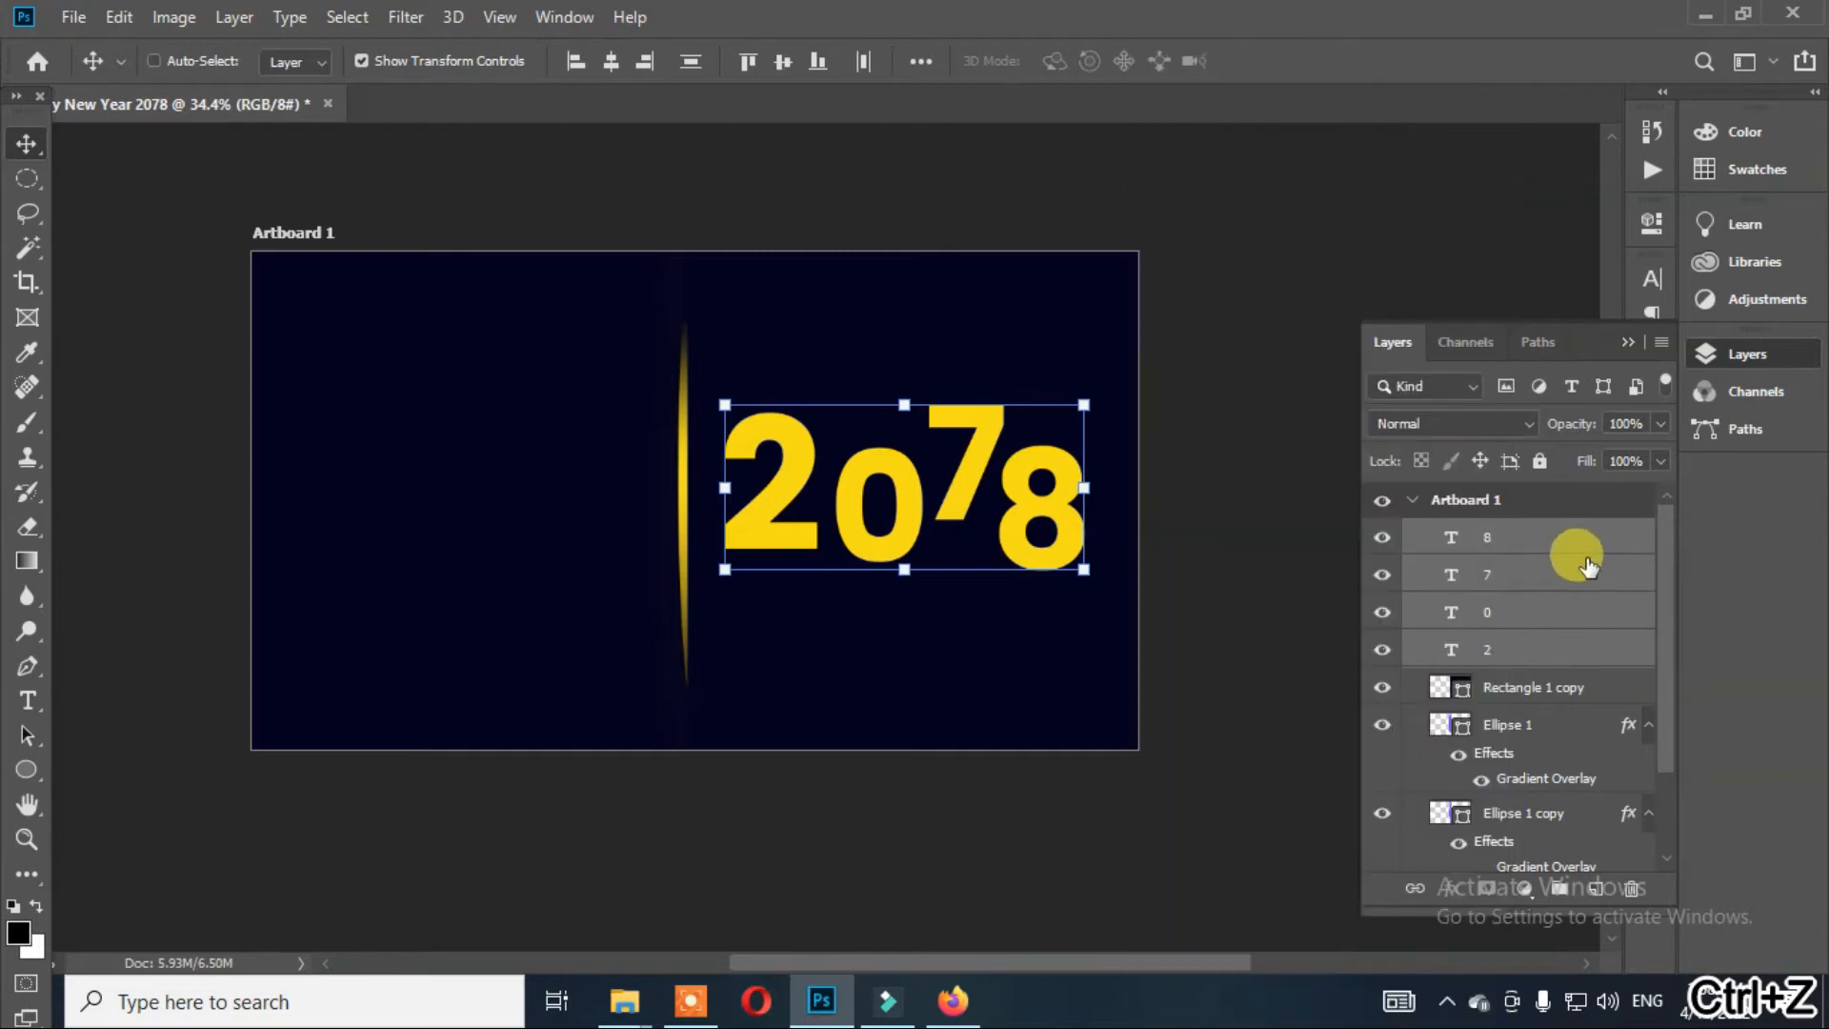
{"action": "right_click", "coordinate": [1589, 564]}
{"action": "left_click", "coordinate": [1298, 327]}
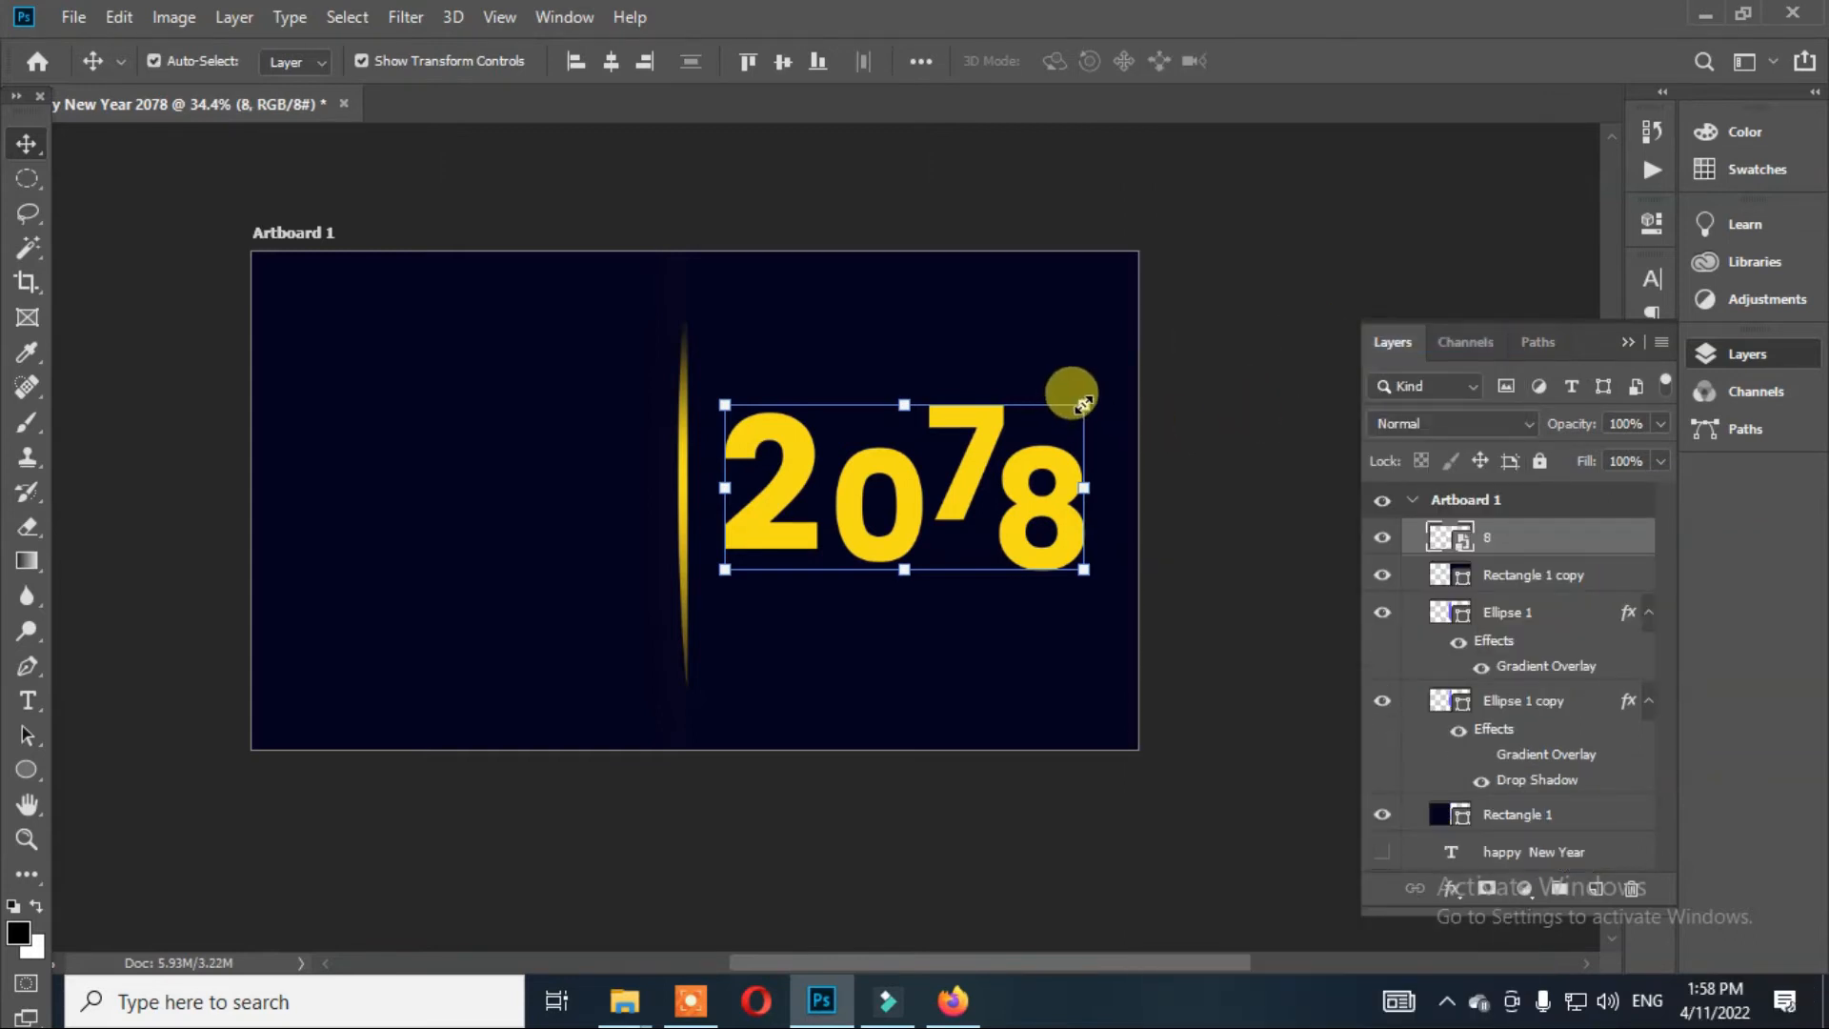
{"action": "left_click_drag", "start_coordinate": [1084, 404], "coordinate": [1093, 399]}
{"action": "key", "text": "Return"}
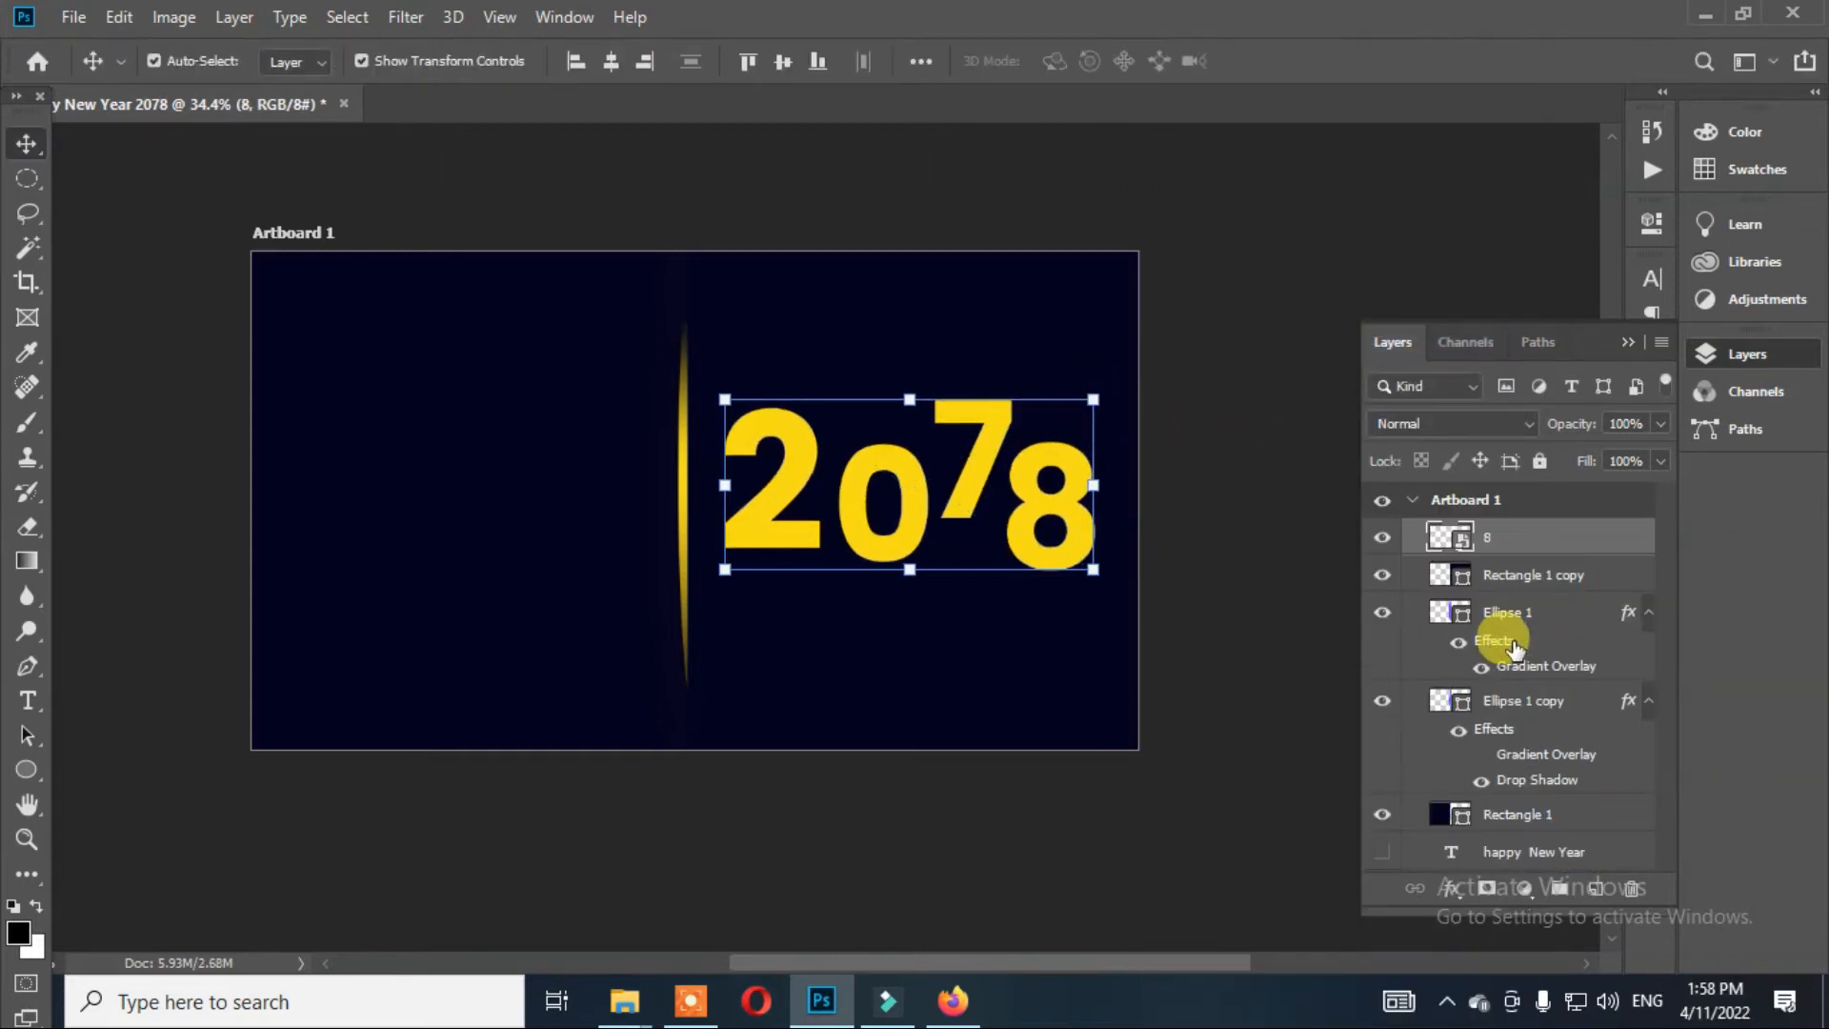
- Apply an Inner Bevel with 469% depth and 18 px size to the 2078 smart object, and set its fill to 0%
{"action": "right_click", "coordinate": [1505, 539]}
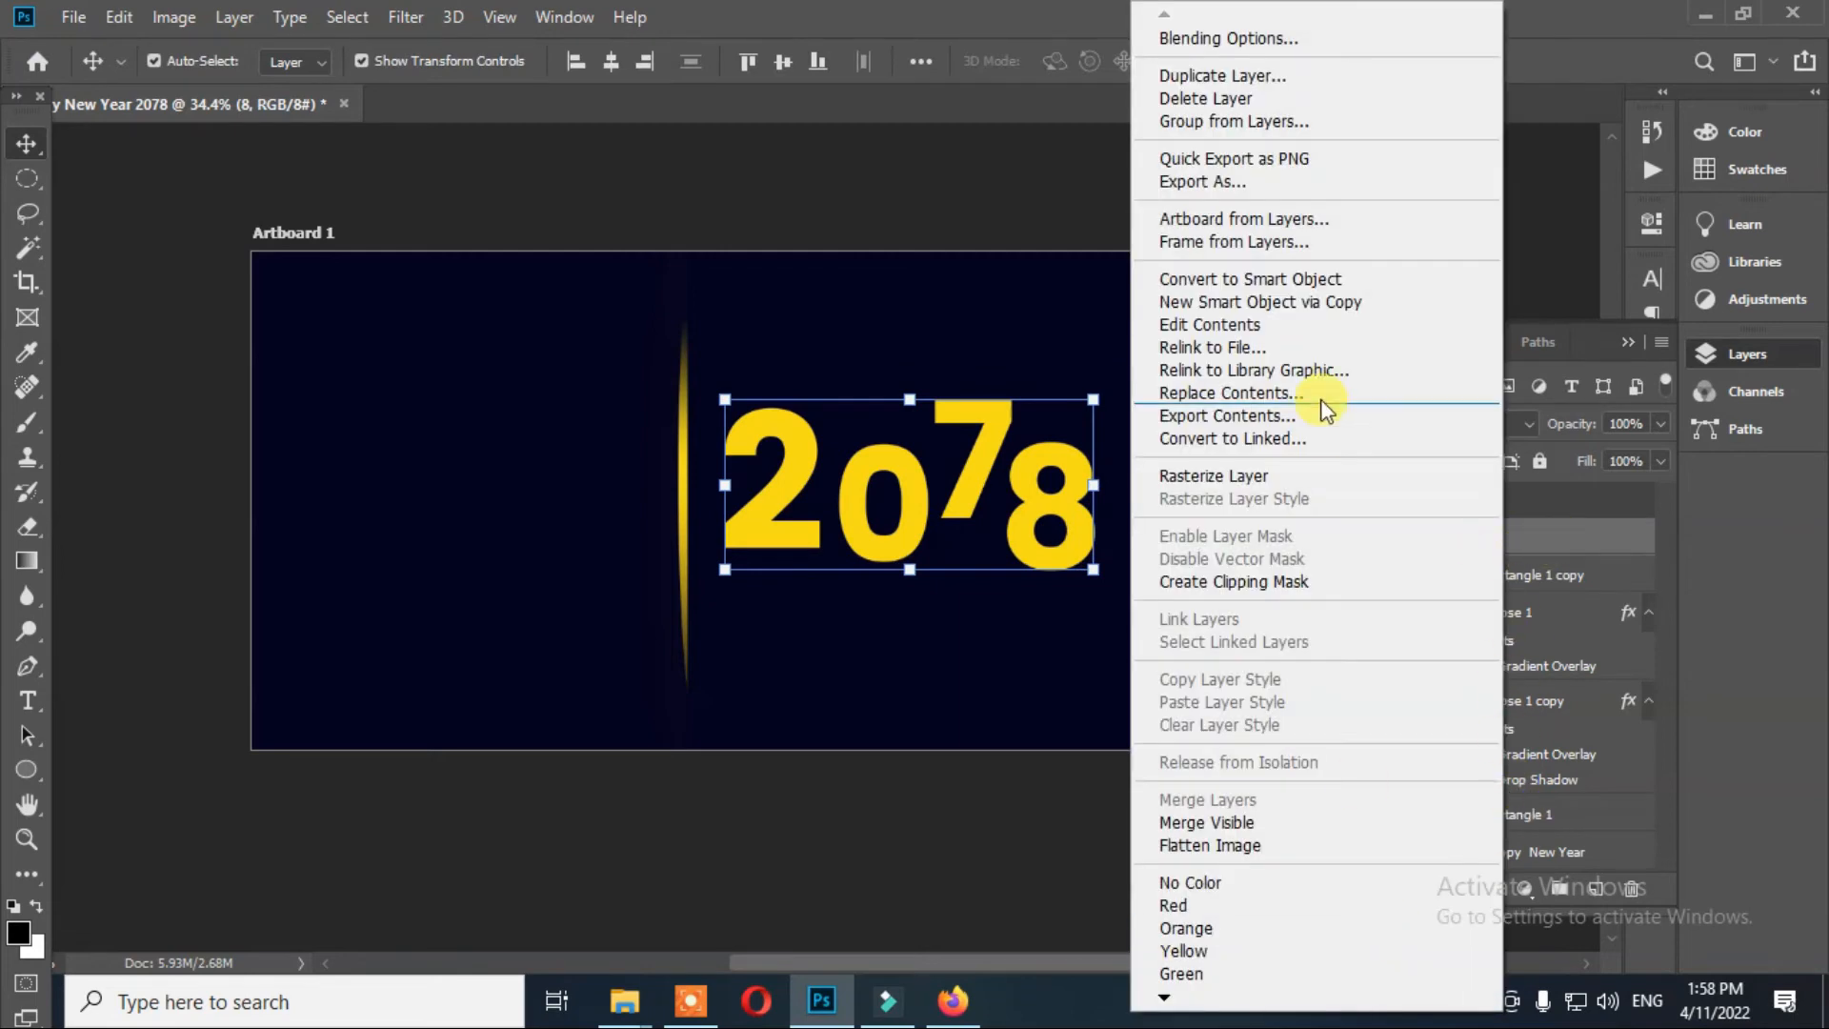
{"action": "left_click", "coordinate": [1239, 38]}
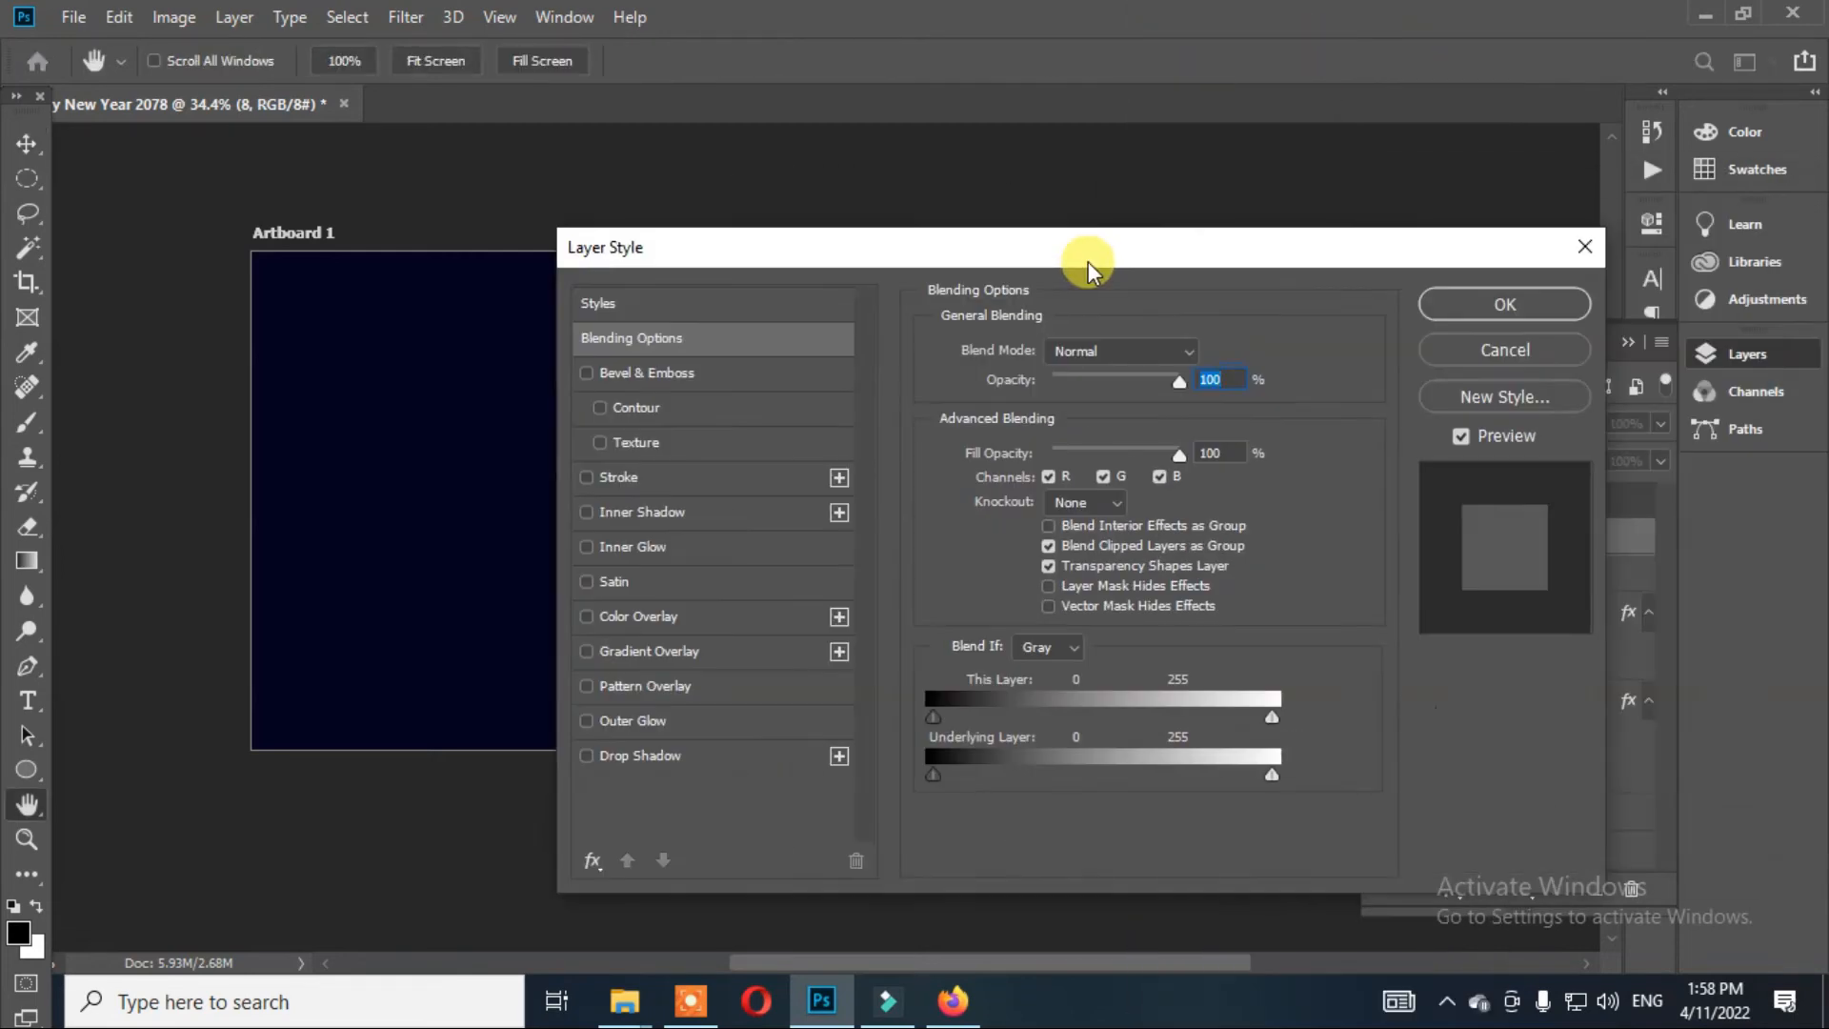
{"action": "left_click_drag", "start_coordinate": [1088, 261], "coordinate": [1504, 188]}
{"action": "left_click_drag", "start_coordinate": [1466, 338], "coordinate": [1532, 336]}
{"action": "left_click_drag", "start_coordinate": [1467, 392], "coordinate": [1472, 391]}
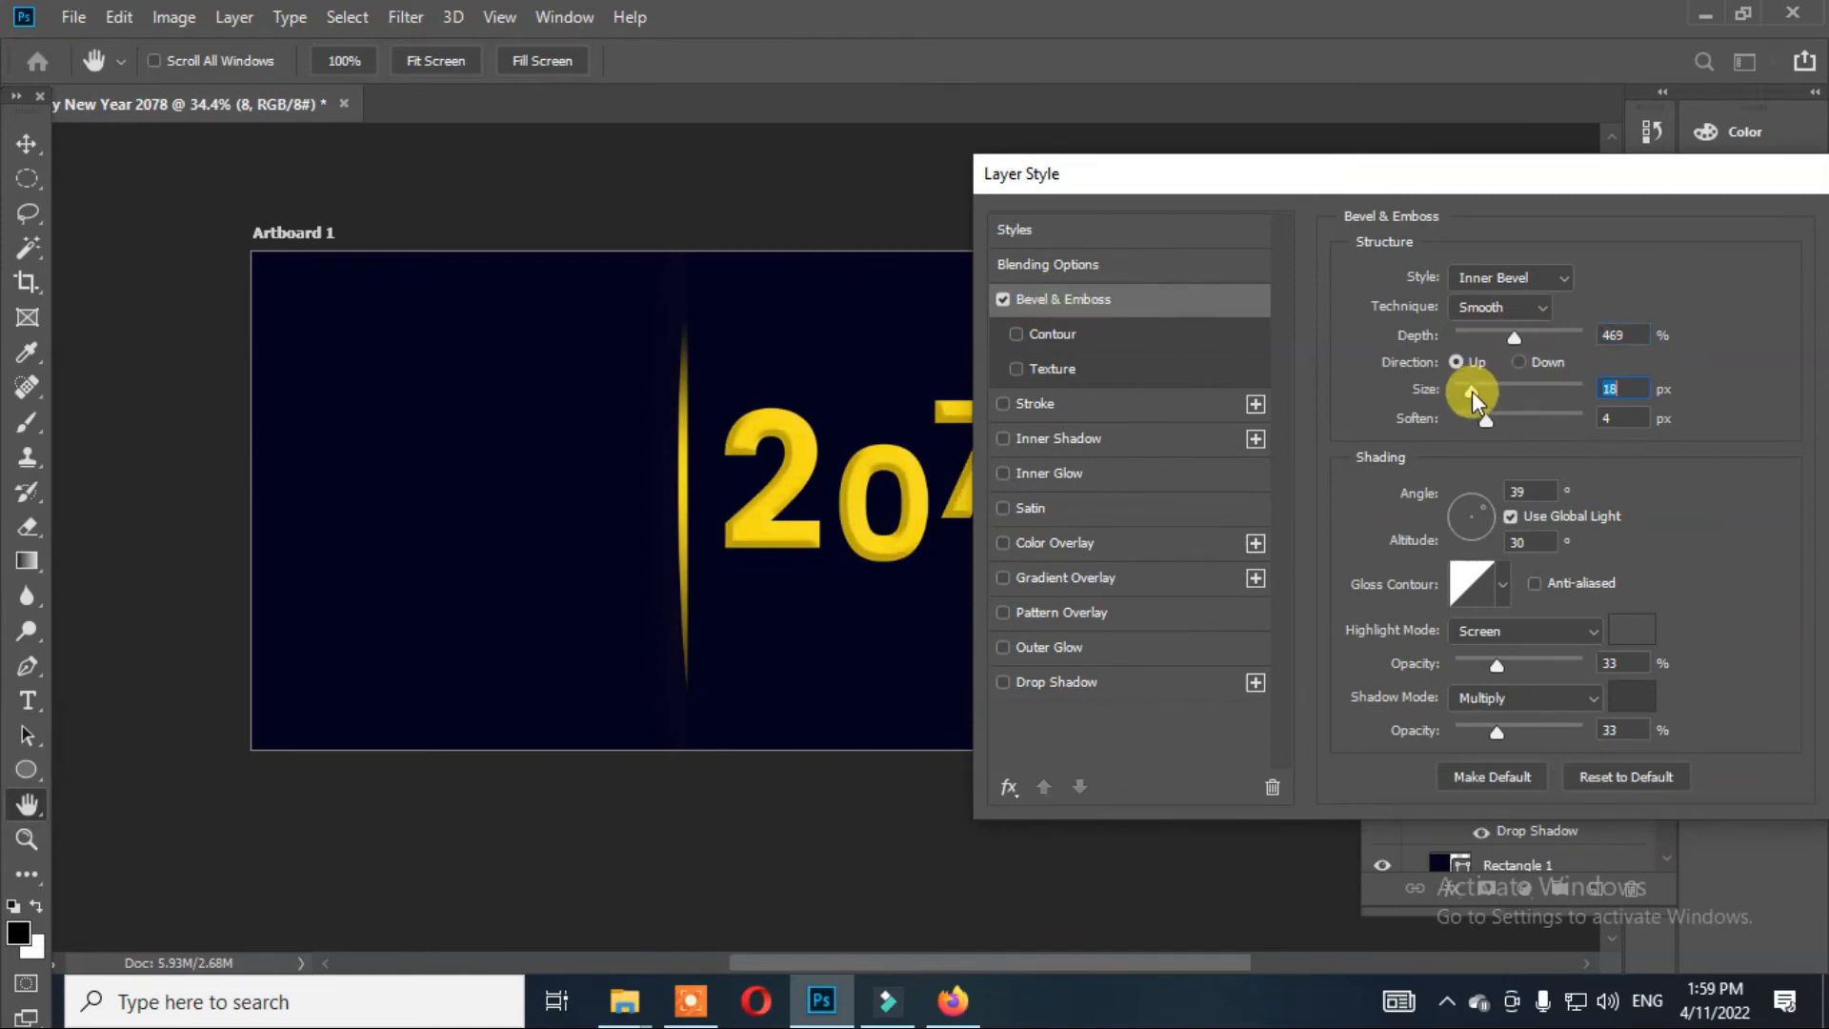
{"action": "left_click_drag", "start_coordinate": [1503, 166], "coordinate": [997, 259]}
{"action": "left_click", "coordinate": [1410, 325]}
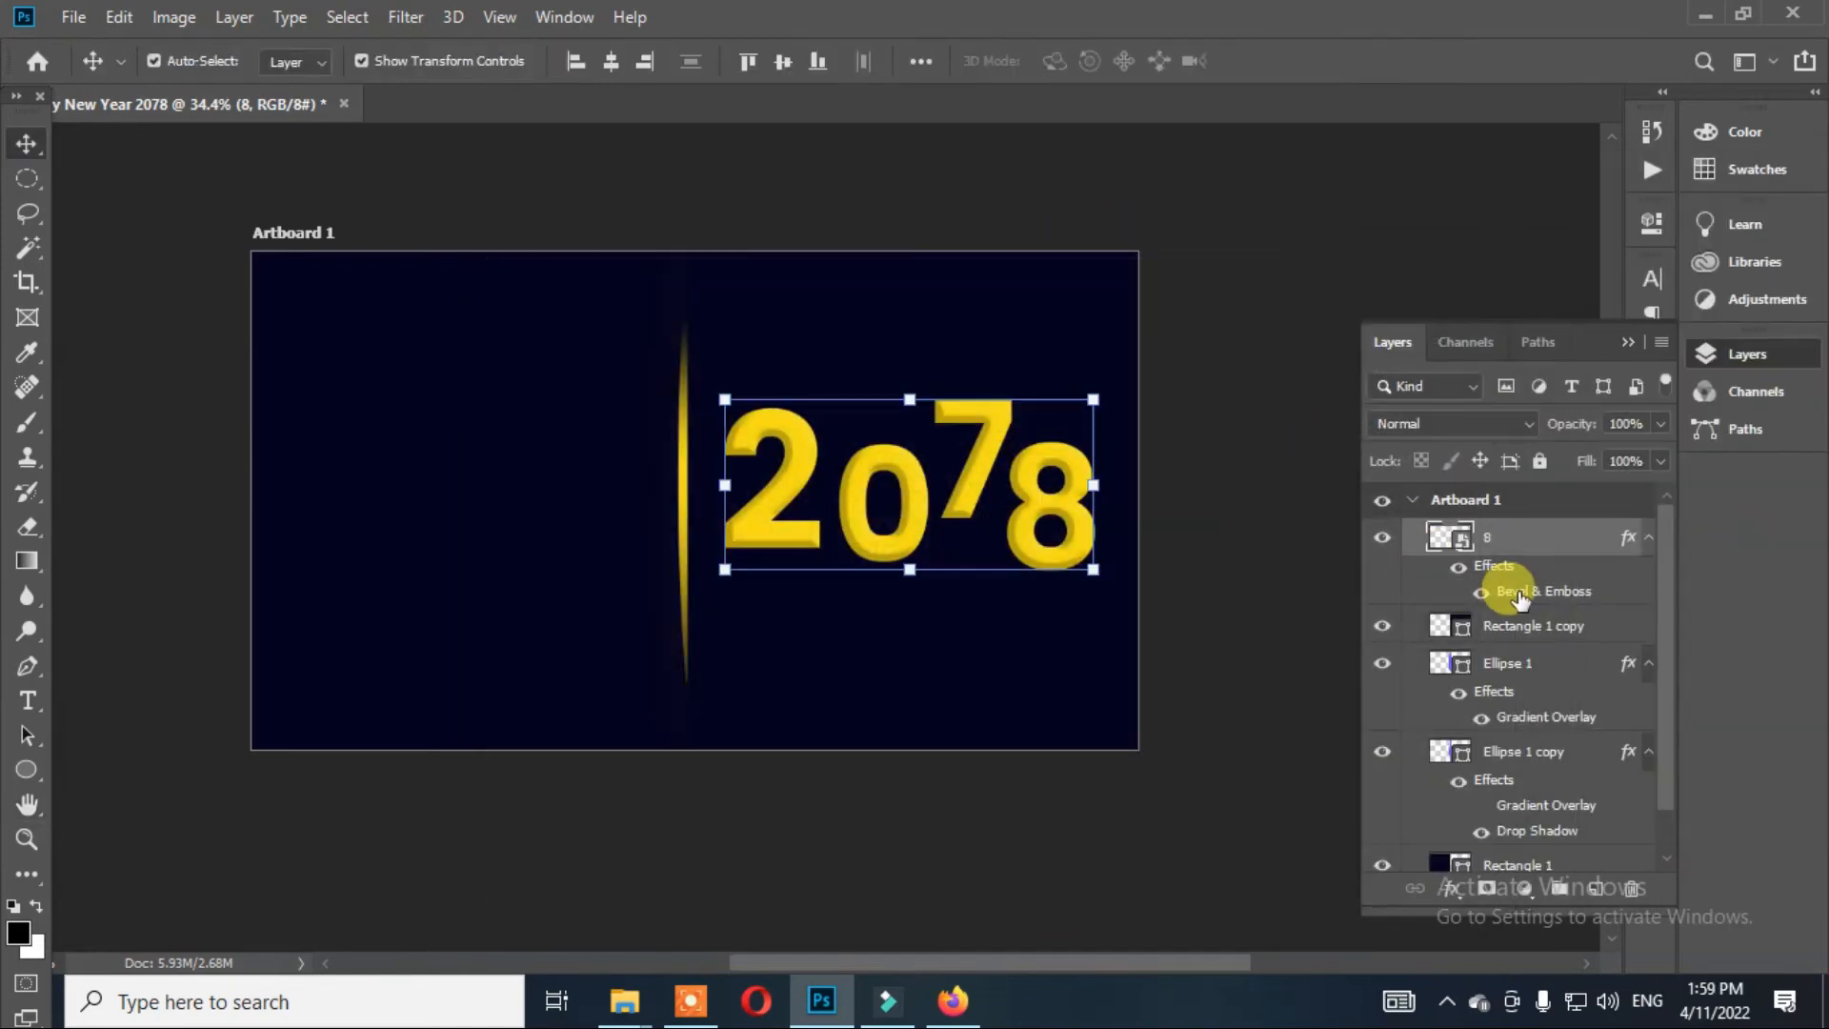
{"action": "left_click_drag", "start_coordinate": [1552, 509], "coordinate": [1528, 512]}
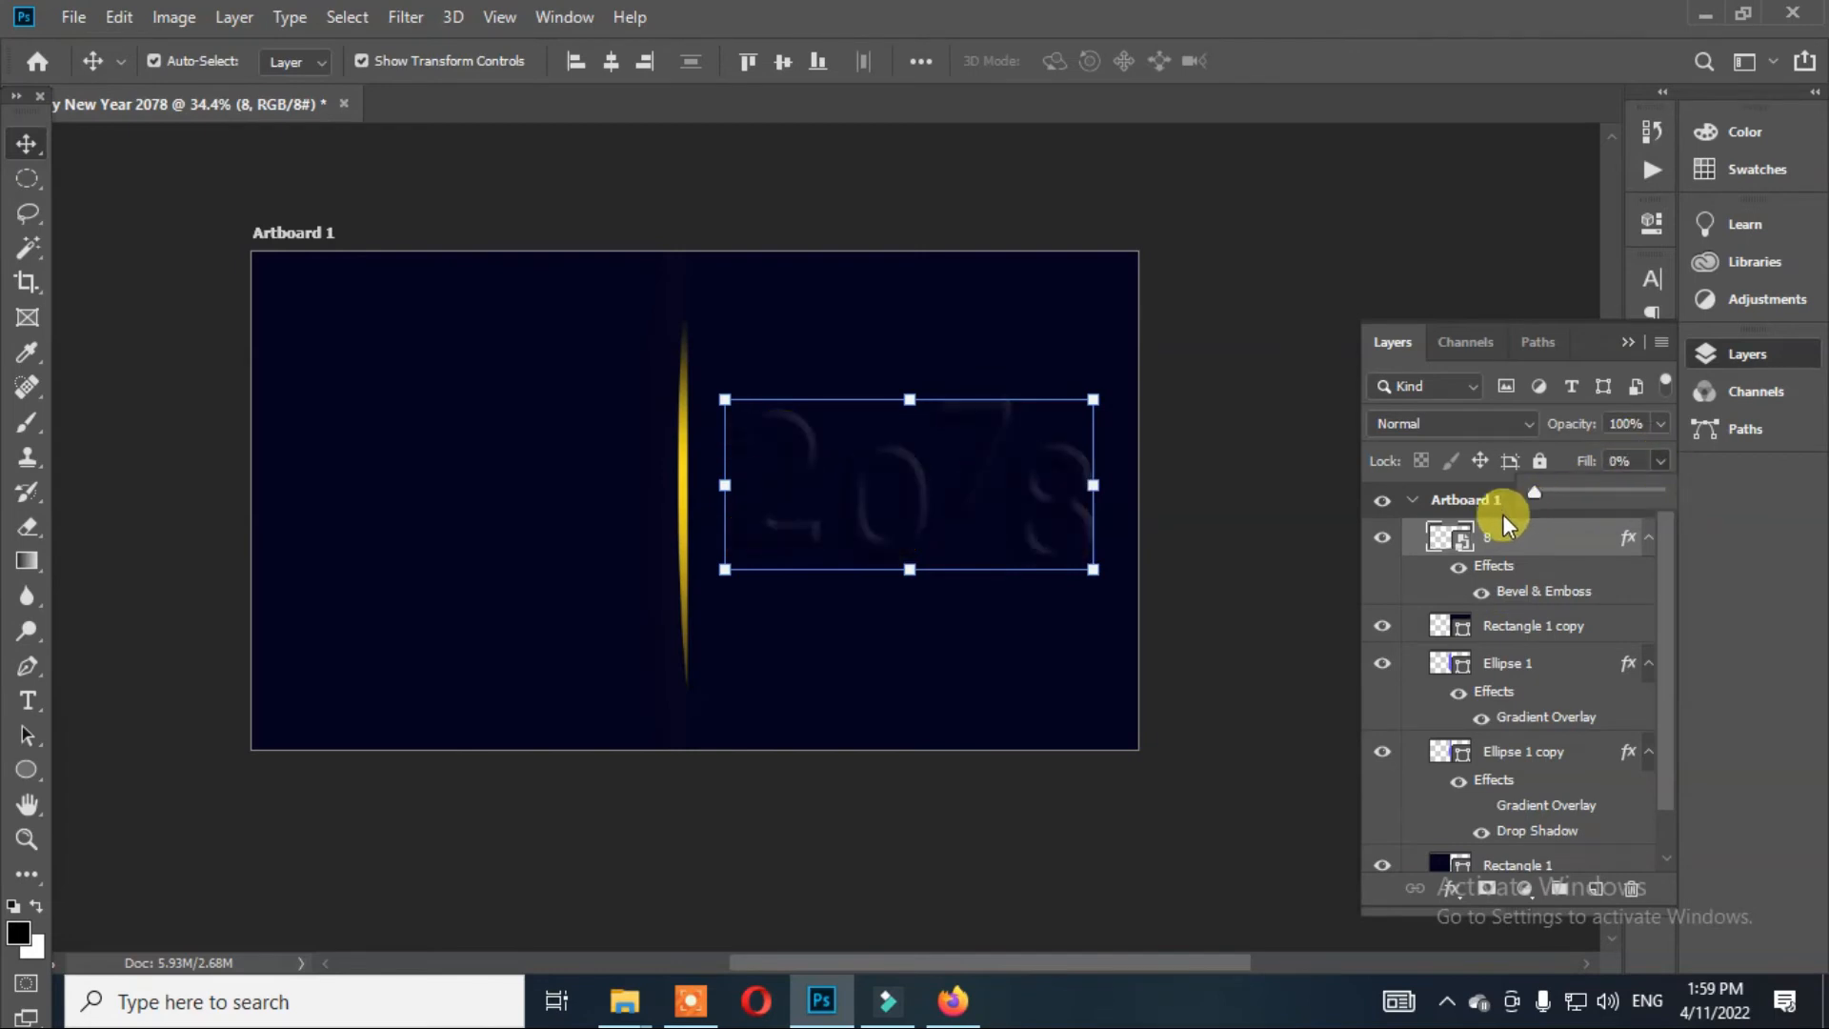
{"action": "left_click", "coordinate": [1660, 428]}
- Add a 7 px outside stroke to the 2078 smart object in yellow sampled from the glowing strip
{"action": "left_click", "coordinate": [1454, 889]}
{"action": "left_click", "coordinate": [1502, 712]}
{"action": "left_click_drag", "start_coordinate": [871, 271], "coordinate": [1391, 166]}
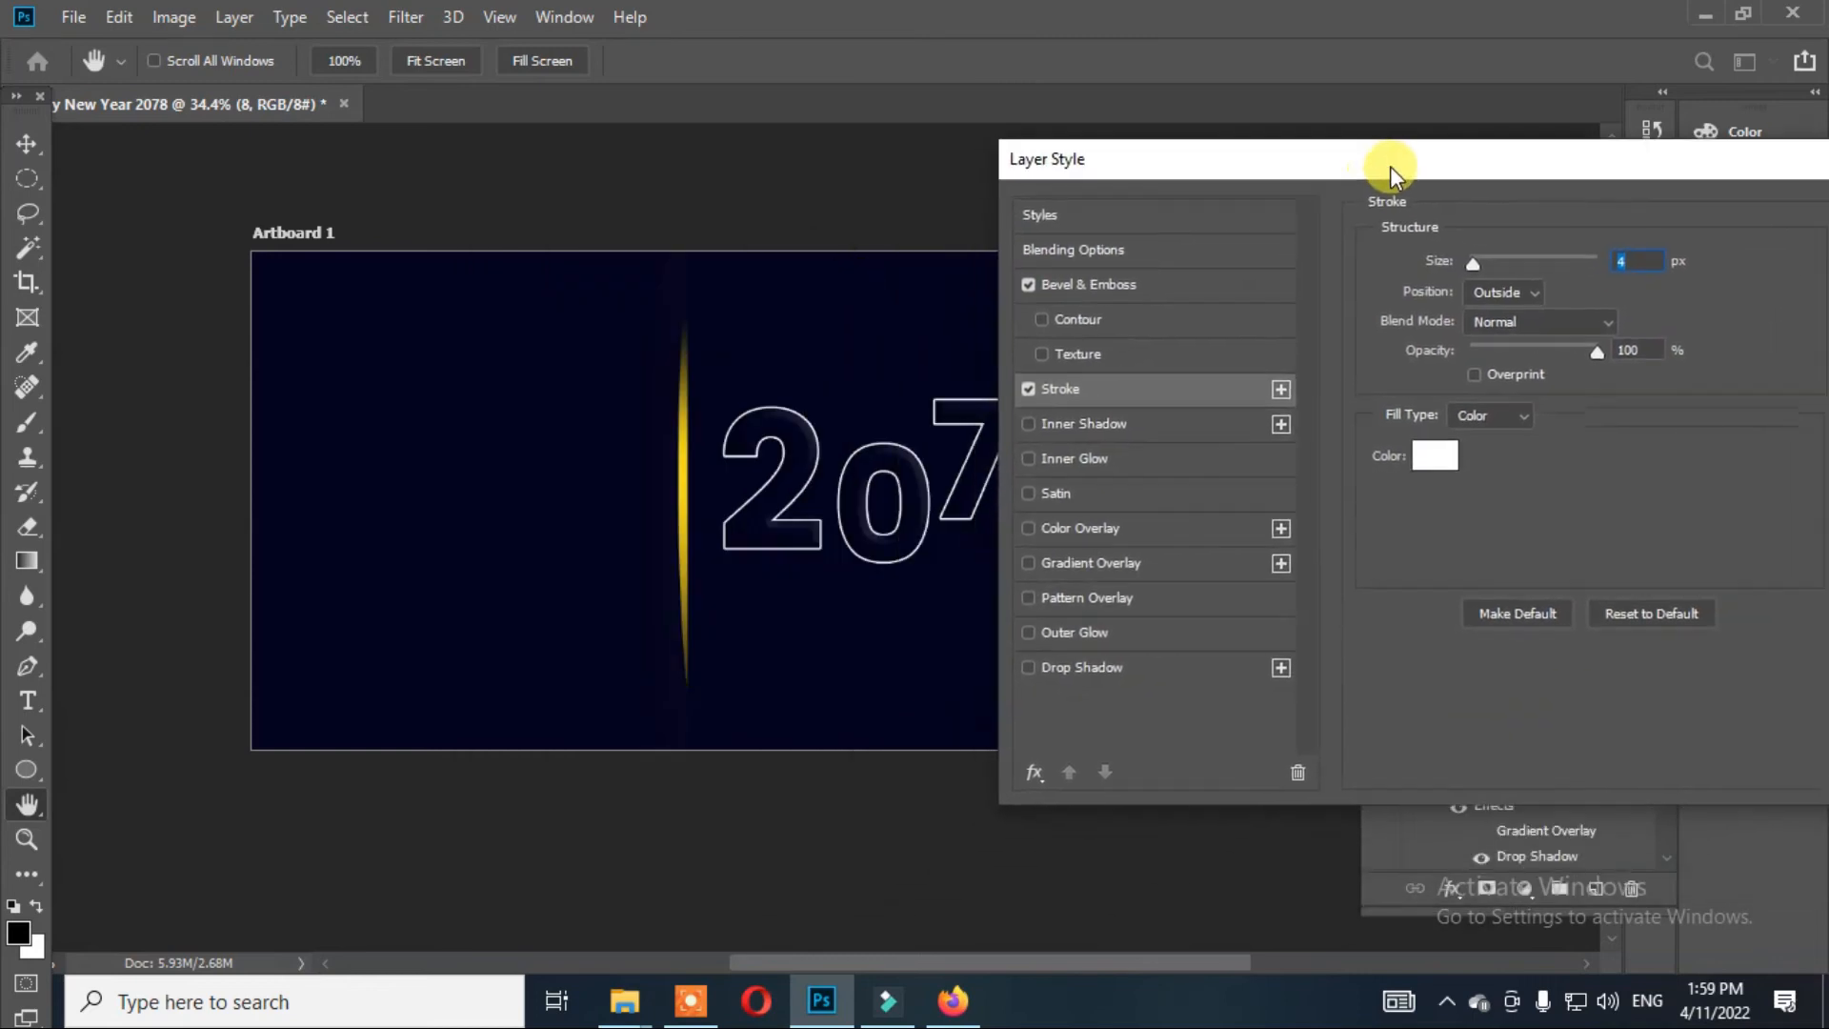
{"action": "left_click", "coordinate": [1429, 453]}
{"action": "left_click", "coordinate": [680, 450]}
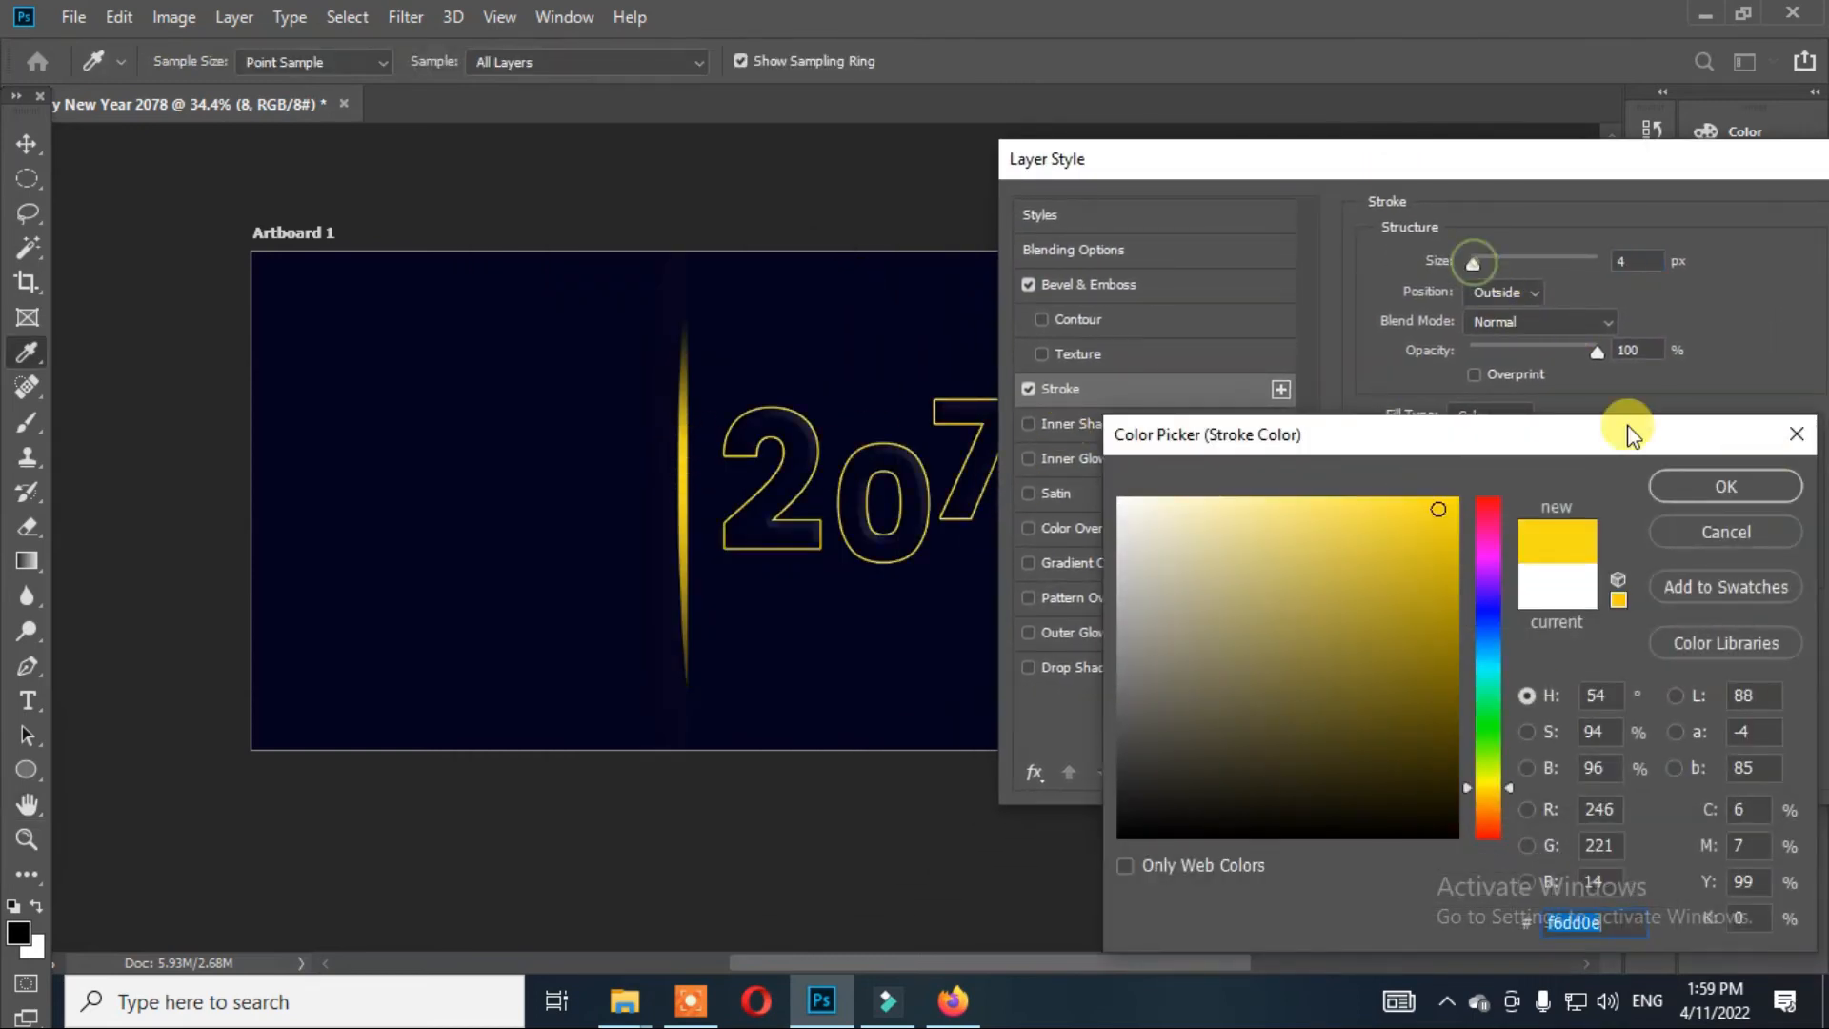
{"action": "left_click", "coordinate": [1698, 483]}
{"action": "left_click", "coordinate": [1477, 265]}
{"action": "left_click_drag", "start_coordinate": [1477, 265], "coordinate": [1479, 265]}
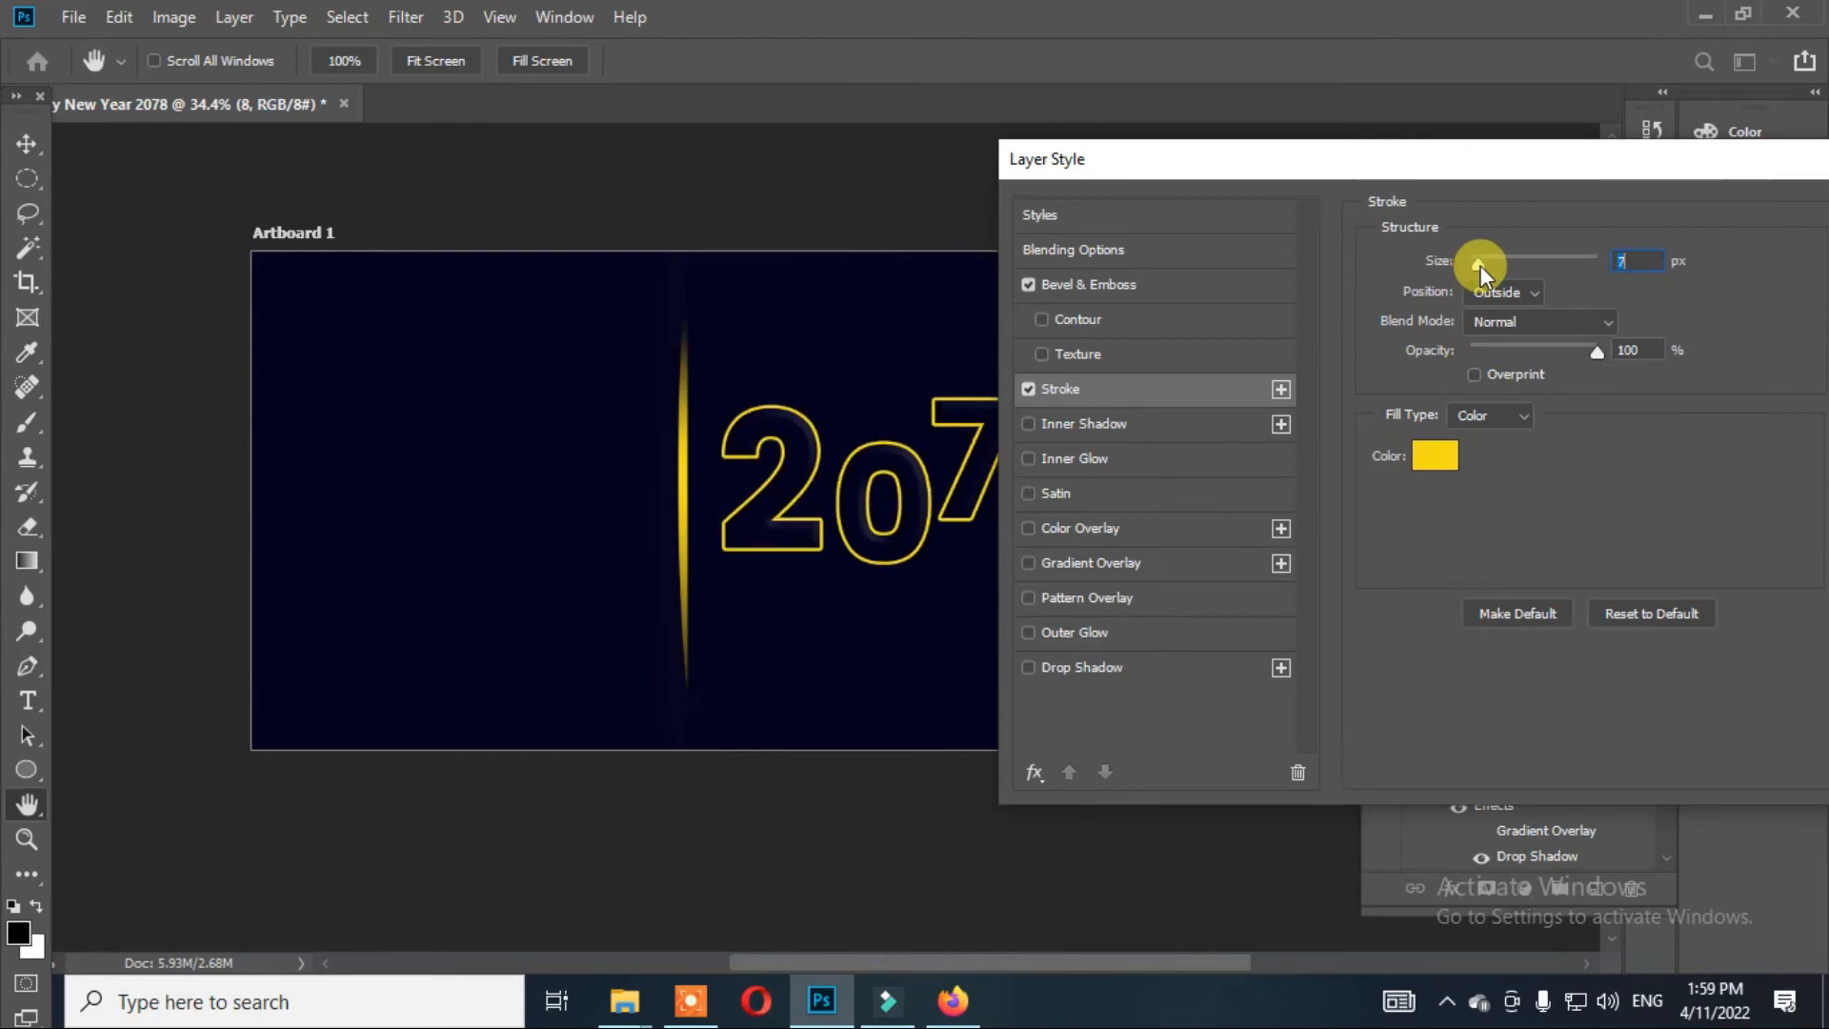
{"action": "left_click_drag", "start_coordinate": [1457, 160], "coordinate": [1014, 300]}
{"action": "left_click", "coordinate": [1570, 365]}
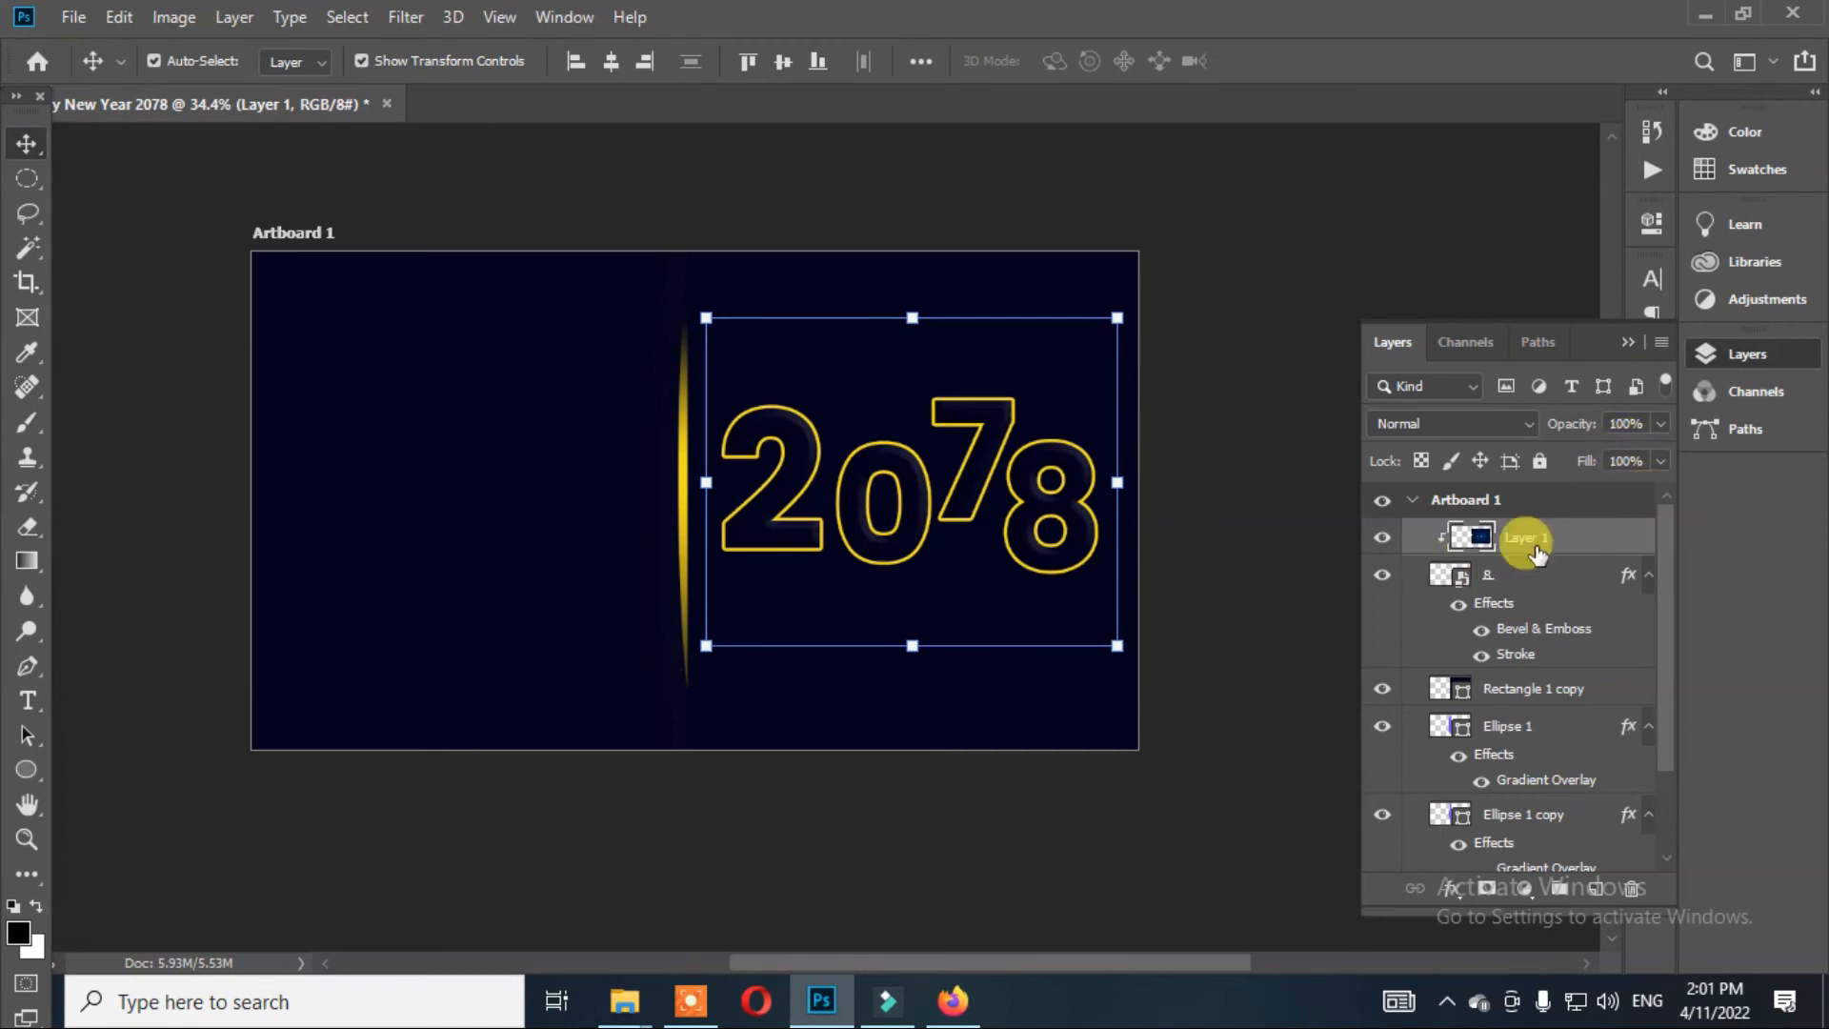
- Raise the fill of the 2078 smart object to reveal the starry image clipped to it
{"action": "left_click", "coordinate": [1471, 576]}
{"action": "left_click_drag", "start_coordinate": [1659, 461], "coordinate": [1650, 497]}
{"action": "left_click", "coordinate": [1232, 312]}
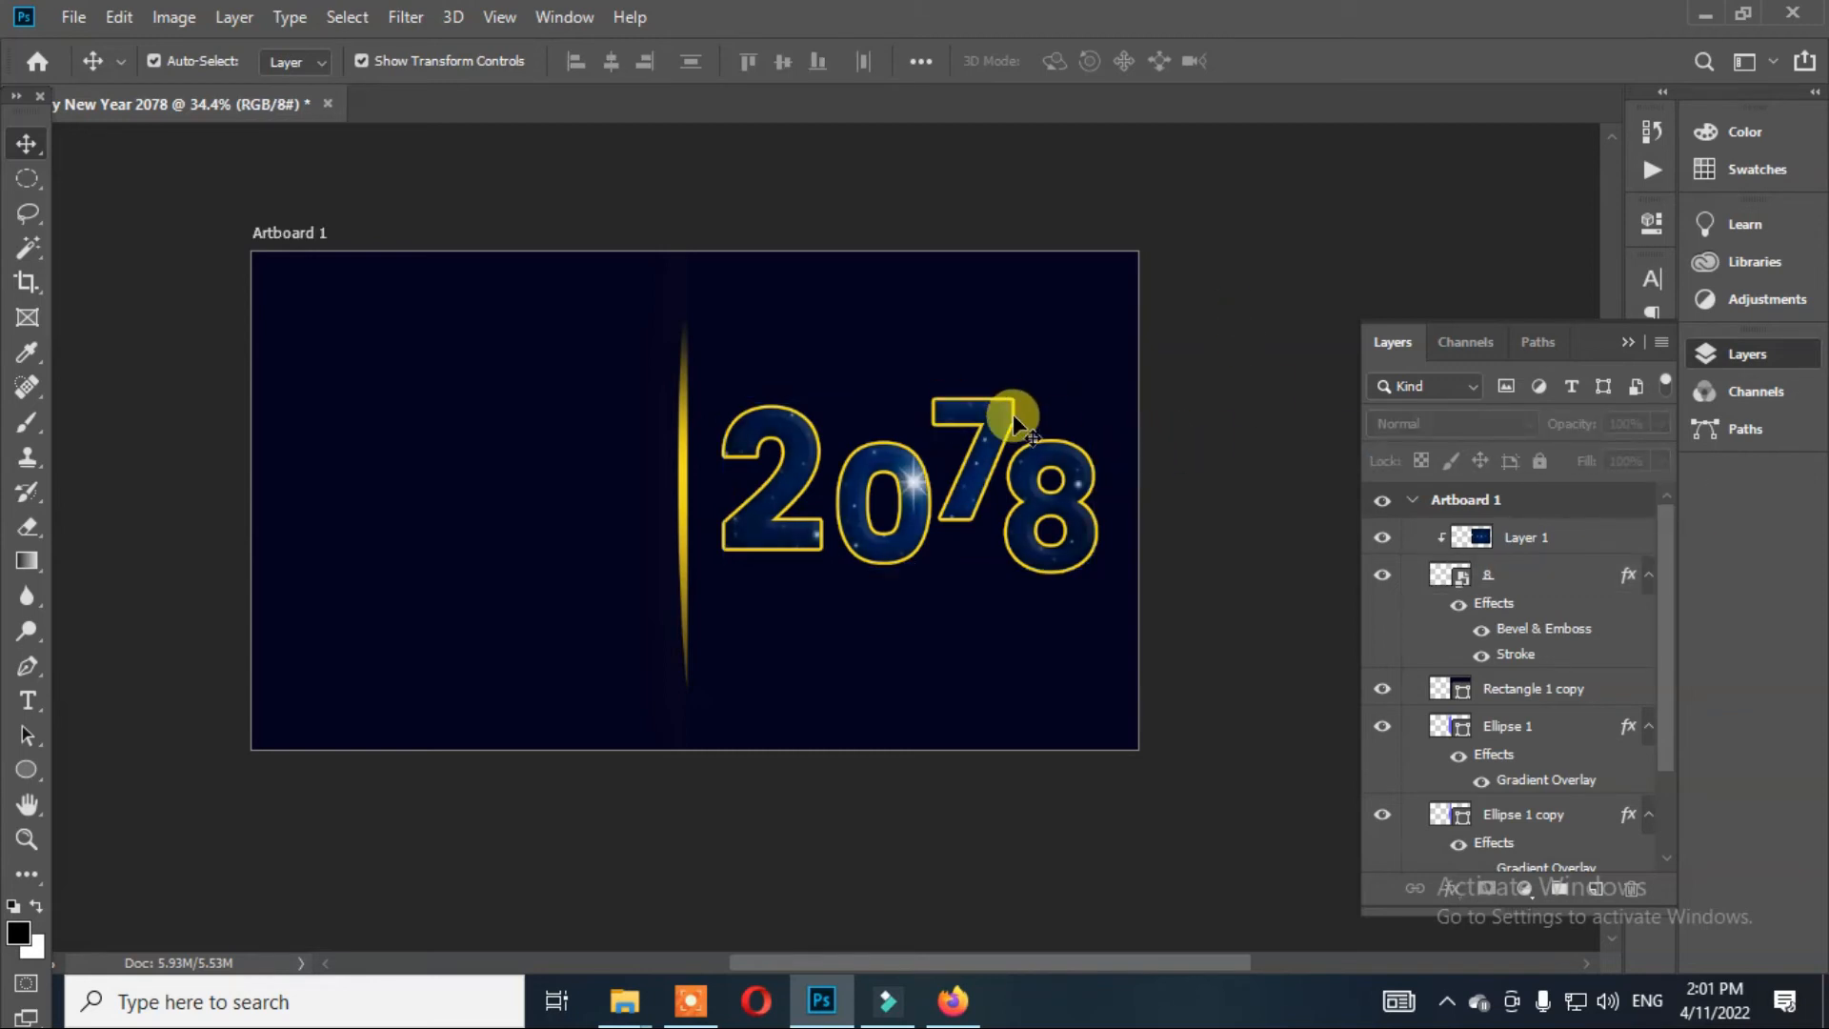
{"action": "scroll", "coordinate": [974, 491], "scroll_direction": "up", "scroll_amount": 1}
{"action": "scroll", "coordinate": [973, 491], "scroll_direction": "down", "scroll_amount": 2}
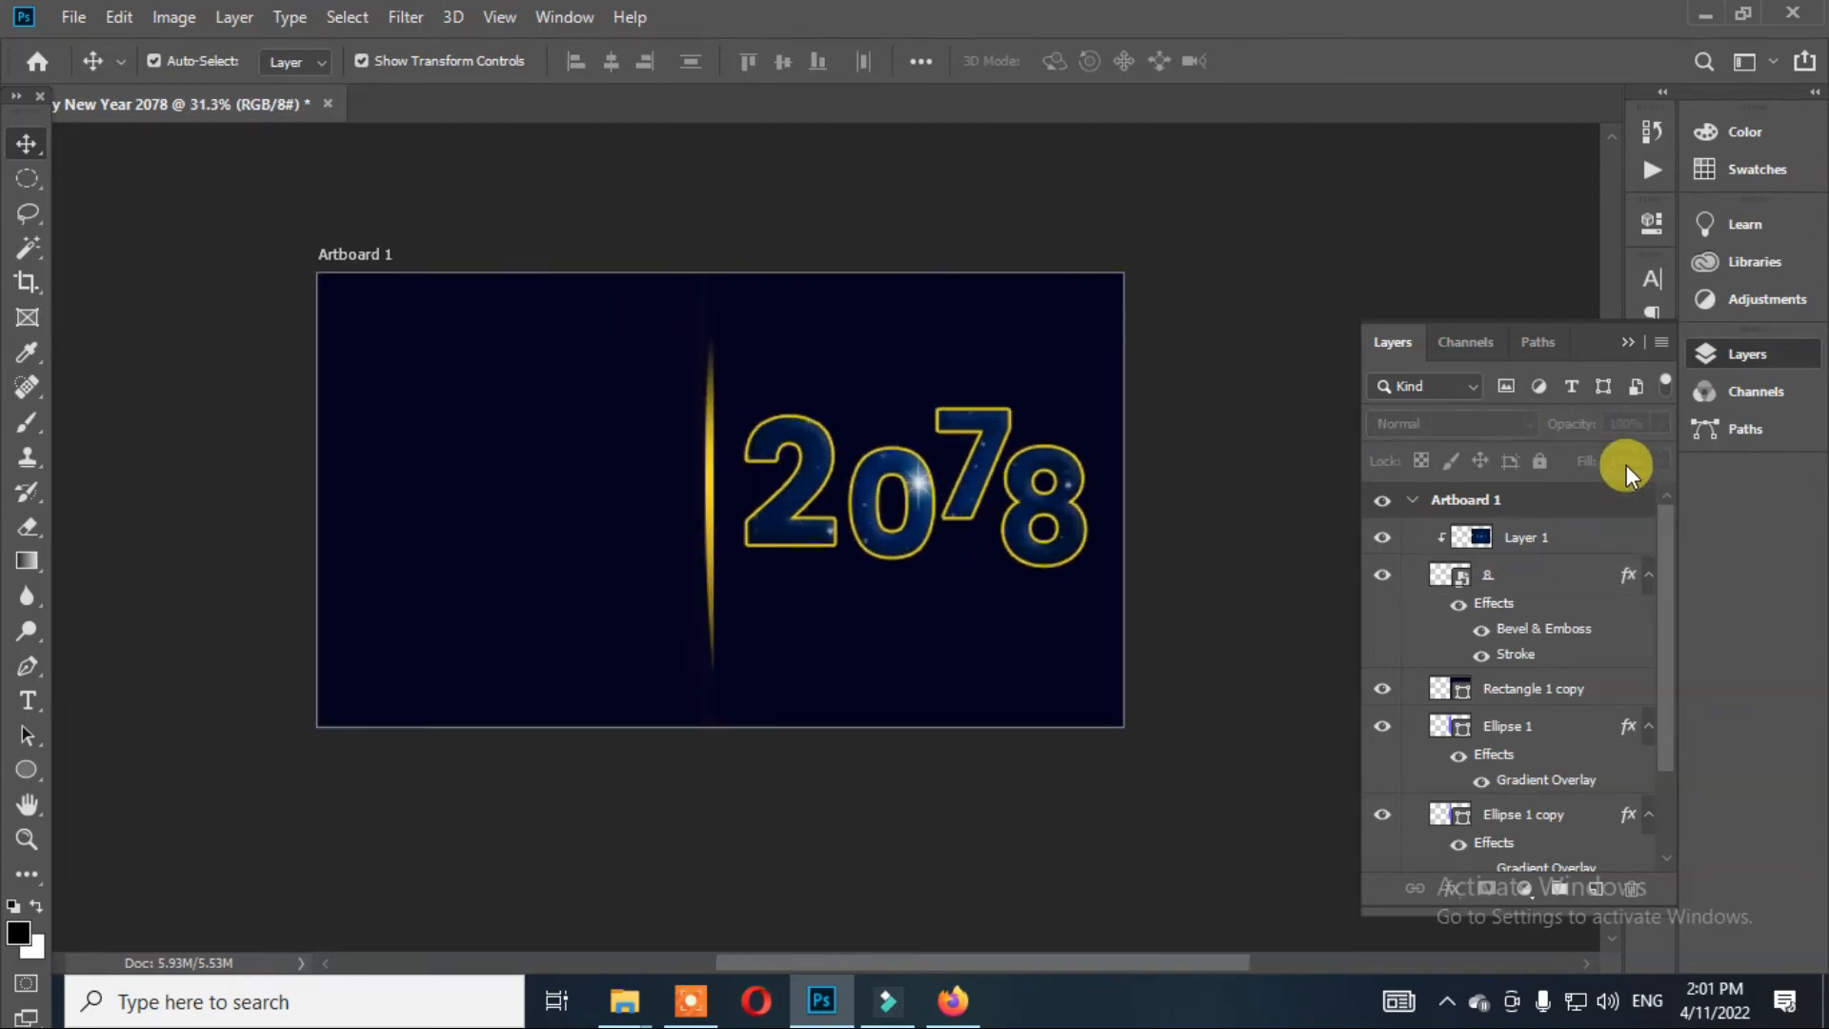
{"action": "left_click", "coordinate": [1523, 572]}
{"action": "left_click", "coordinate": [1521, 538]}
{"action": "left_click", "coordinate": [1467, 425]}
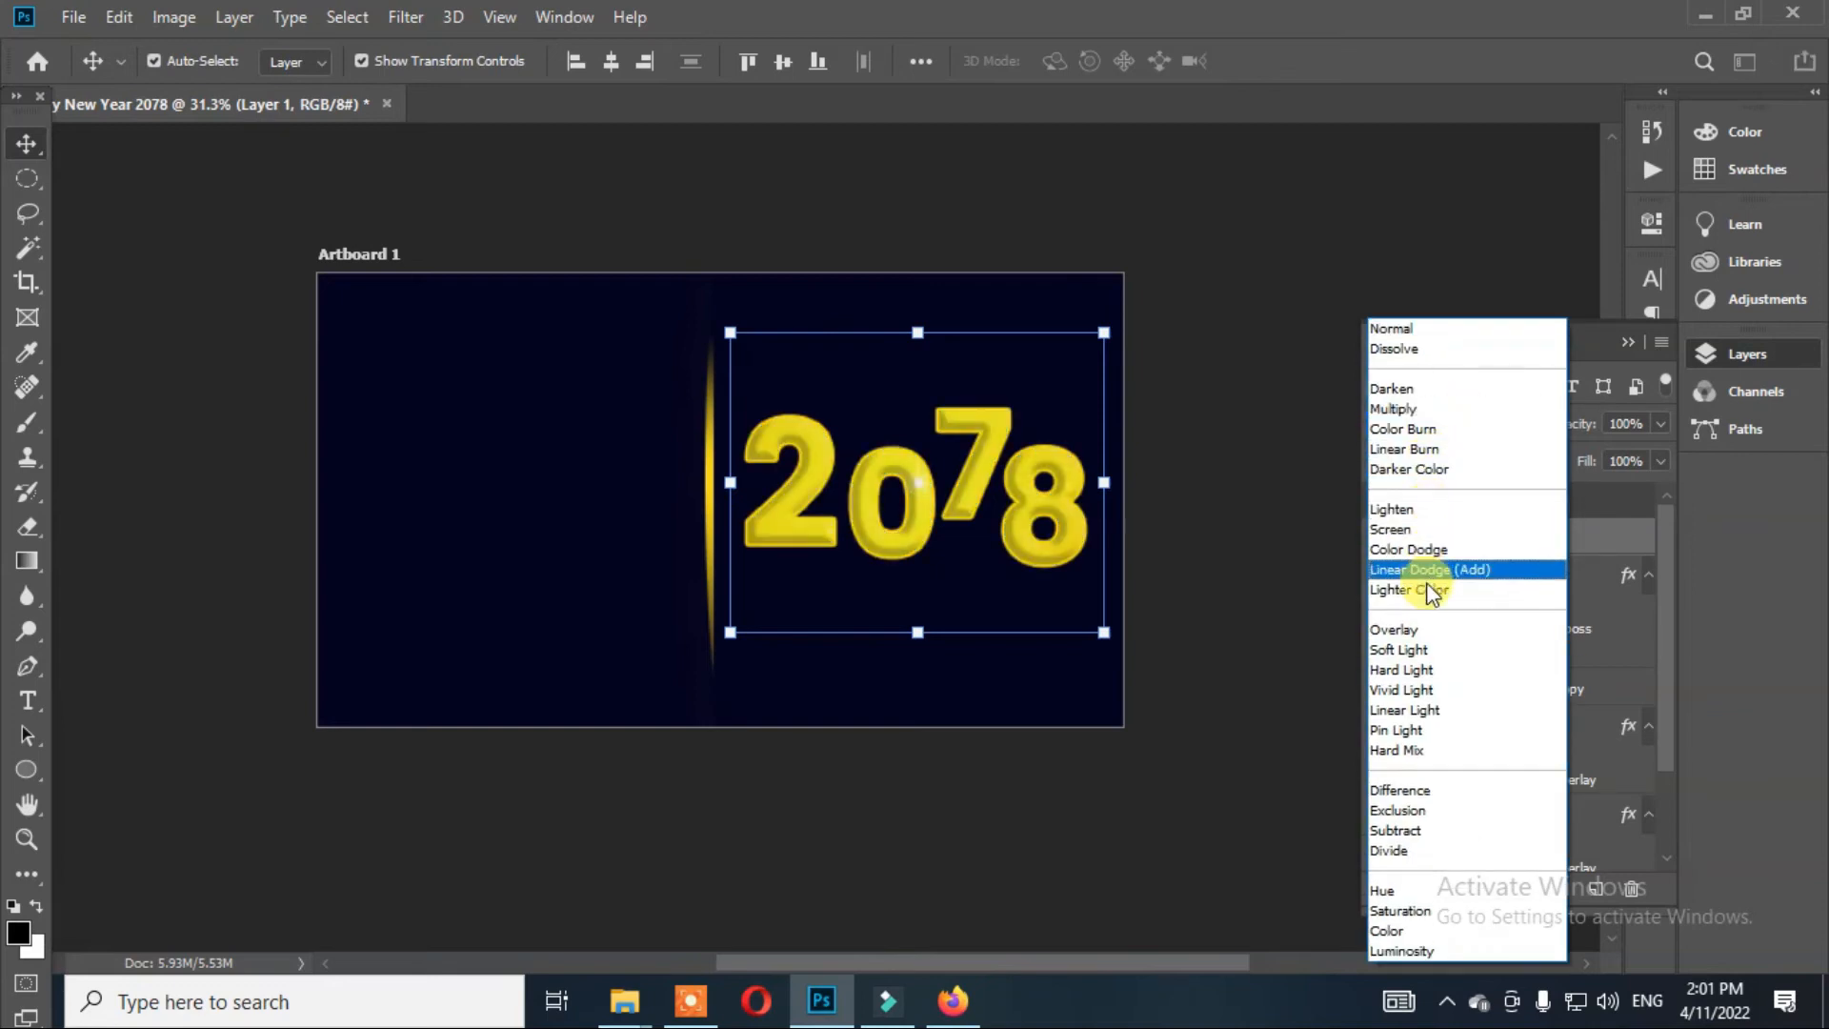
{"action": "left_click", "coordinate": [1445, 266]}
- Try a 0% fill on both the clipped Layer 1 and the 2078 smart object
{"action": "left_click_drag", "start_coordinate": [1660, 460], "coordinate": [1257, 515]}
{"action": "left_click", "coordinate": [1486, 573]}
{"action": "left_click", "coordinate": [1661, 460]}
{"action": "left_click_drag", "start_coordinate": [1593, 496], "coordinate": [1445, 486]}
{"action": "left_click", "coordinate": [1283, 281]}
- Set the fill of both Layer 1 and the 2078 smart object to 100%
{"action": "left_click", "coordinate": [1563, 533]}
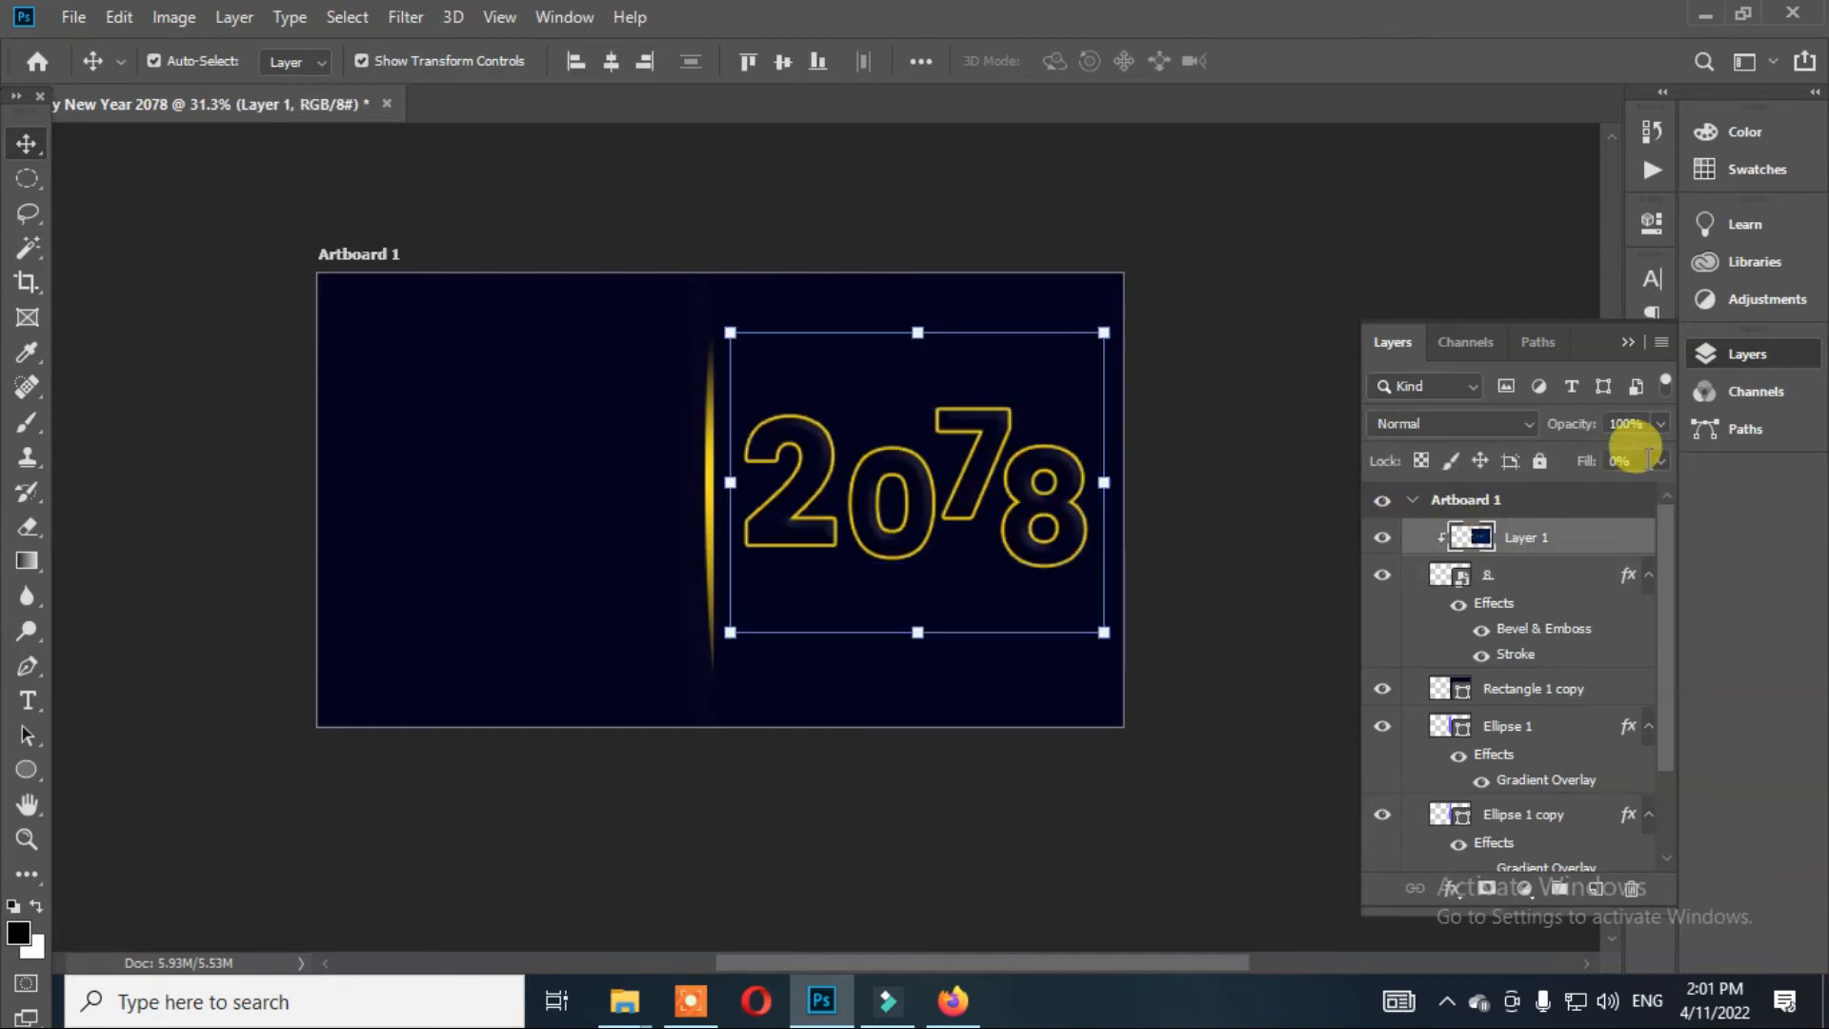
{"action": "left_click", "coordinate": [1660, 460]}
{"action": "left_click_drag", "start_coordinate": [1534, 492], "coordinate": [1661, 476]}
{"action": "left_click", "coordinate": [1472, 575]}
{"action": "left_click", "coordinate": [1660, 460]}
{"action": "left_click_drag", "start_coordinate": [1527, 488], "coordinate": [1667, 490]}
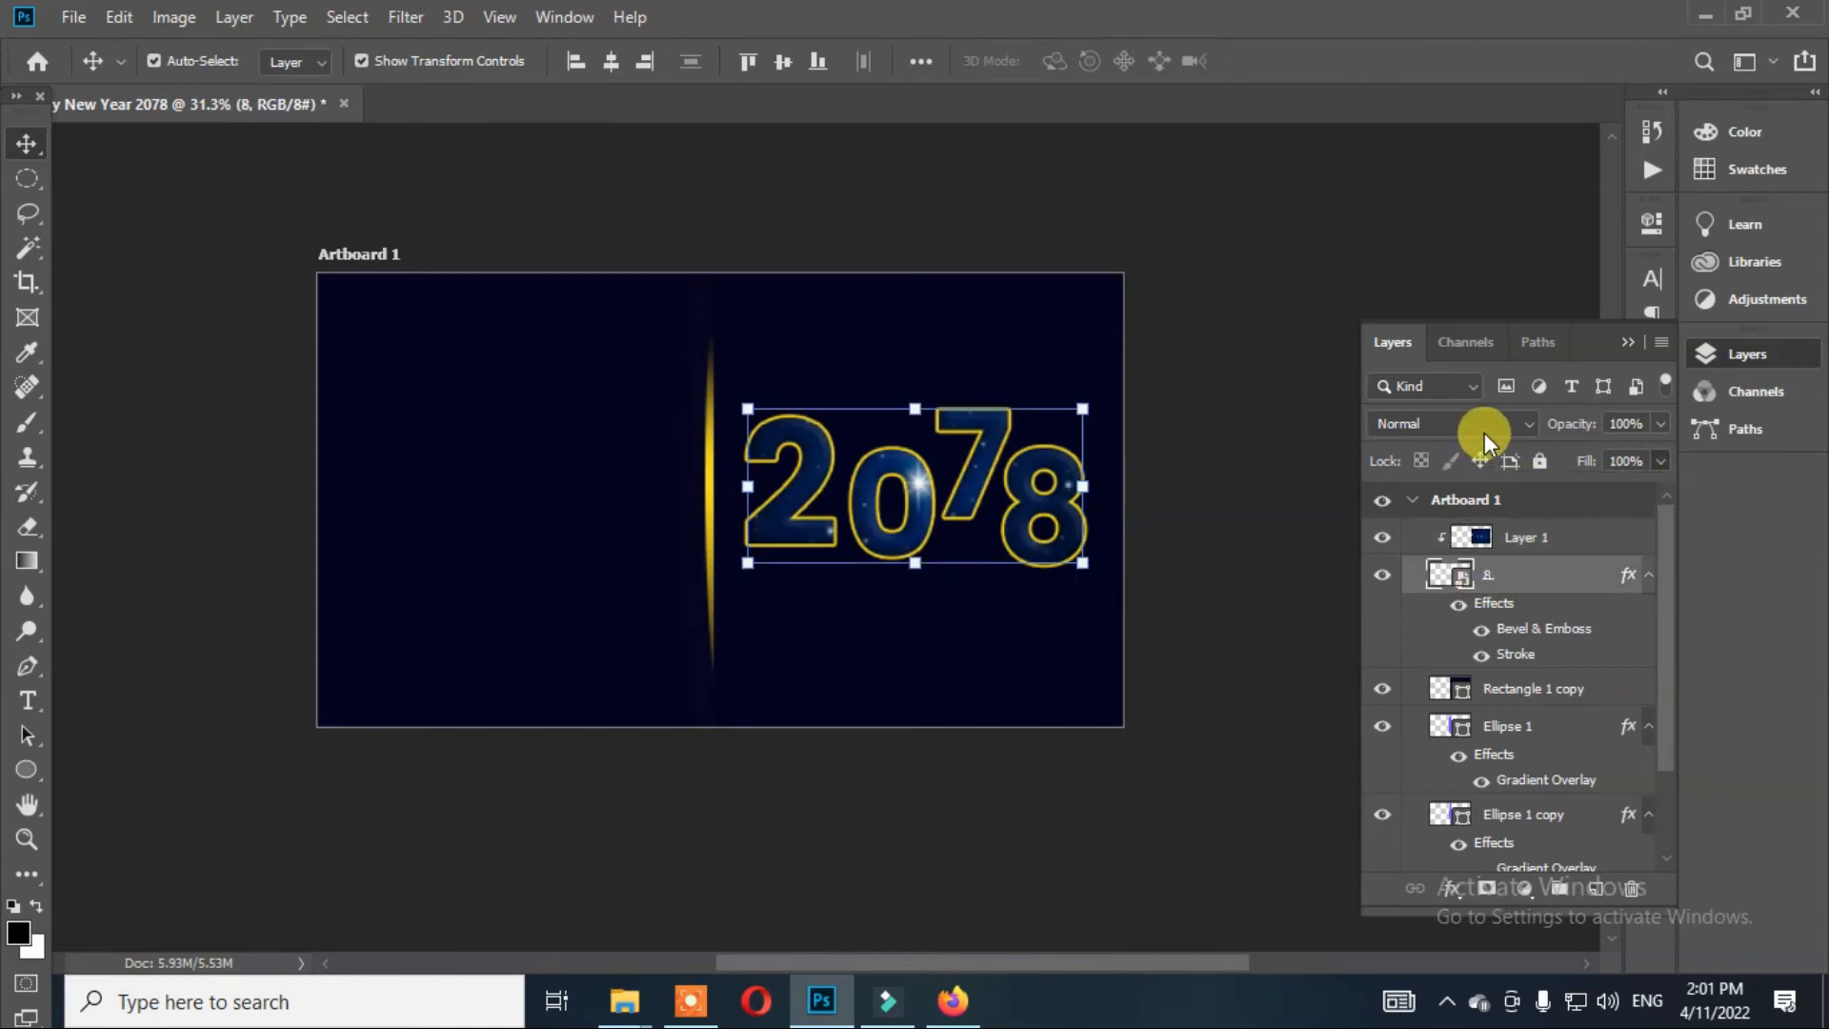
- Cycle through the blend modes of the 2078 smart object, settle on Hard Light and deselect it
{"action": "left_click", "coordinate": [1449, 423]}
{"action": "left_click", "coordinate": [1383, 11]}
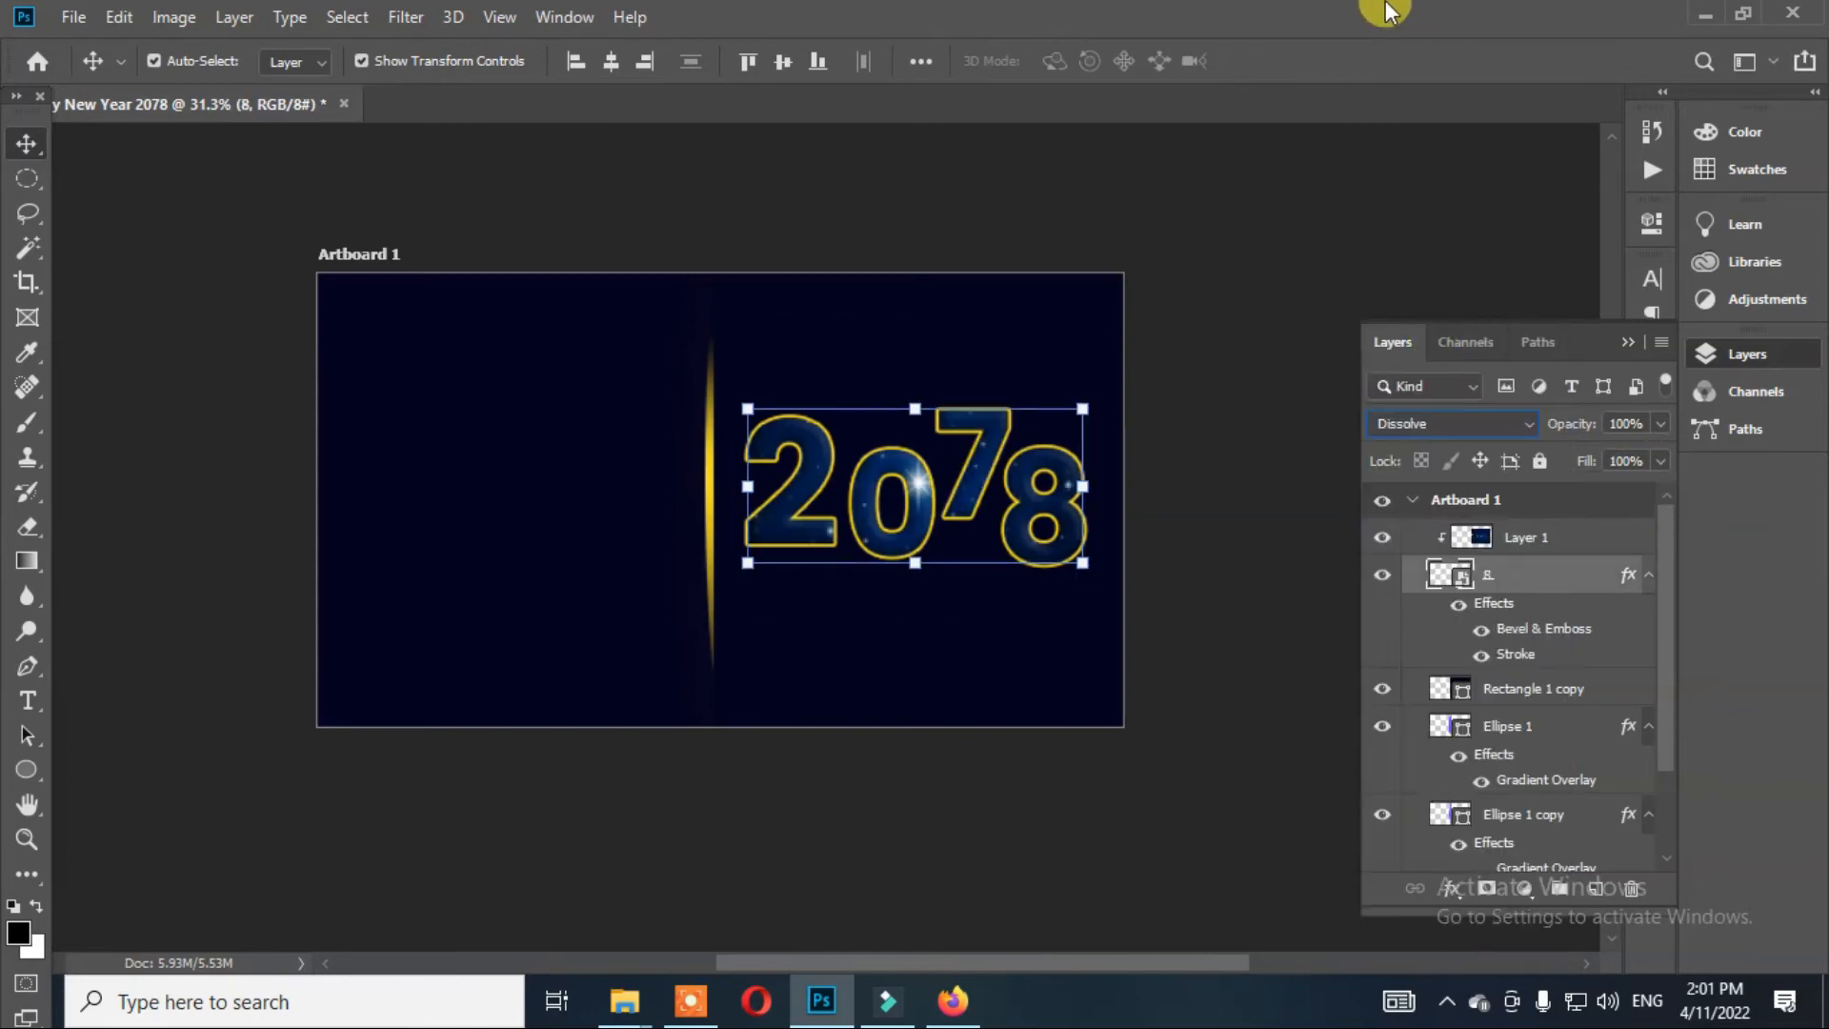
{"action": "key", "text": "Down"}
{"action": "key", "text": "Down"}
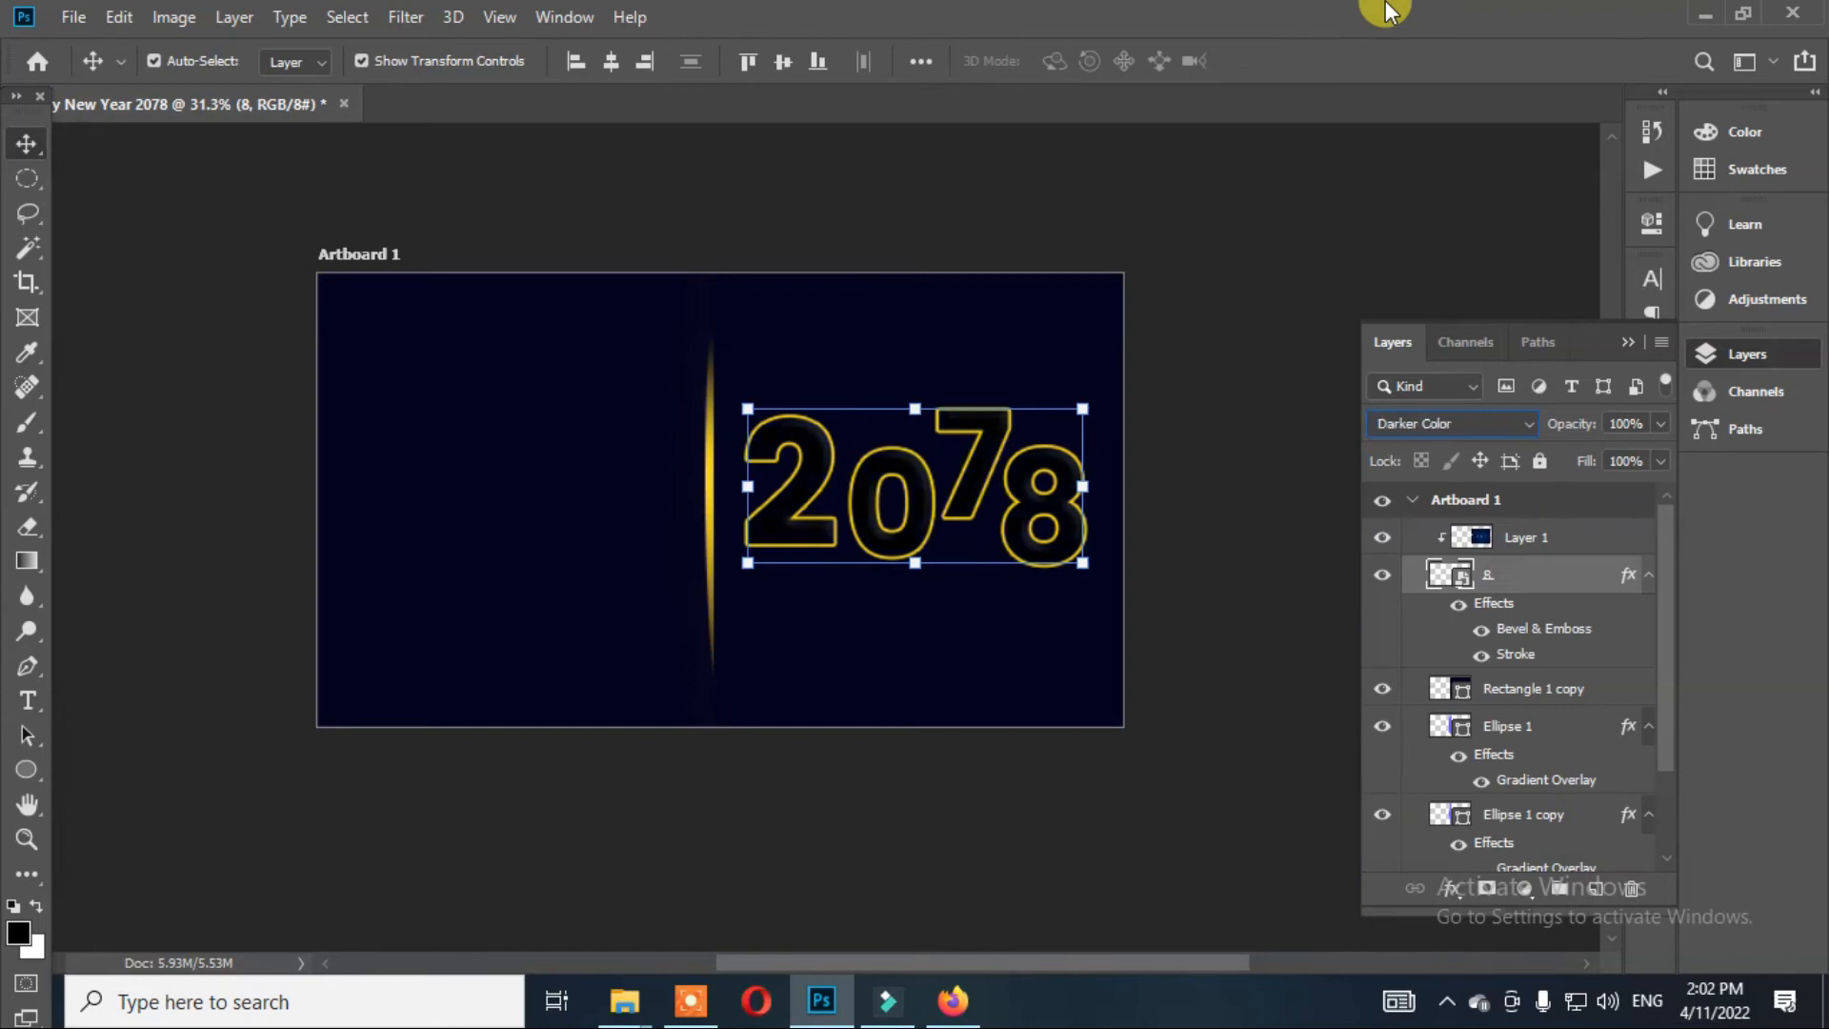
{"action": "key", "text": "Down"}
{"action": "key", "text": "Down"}
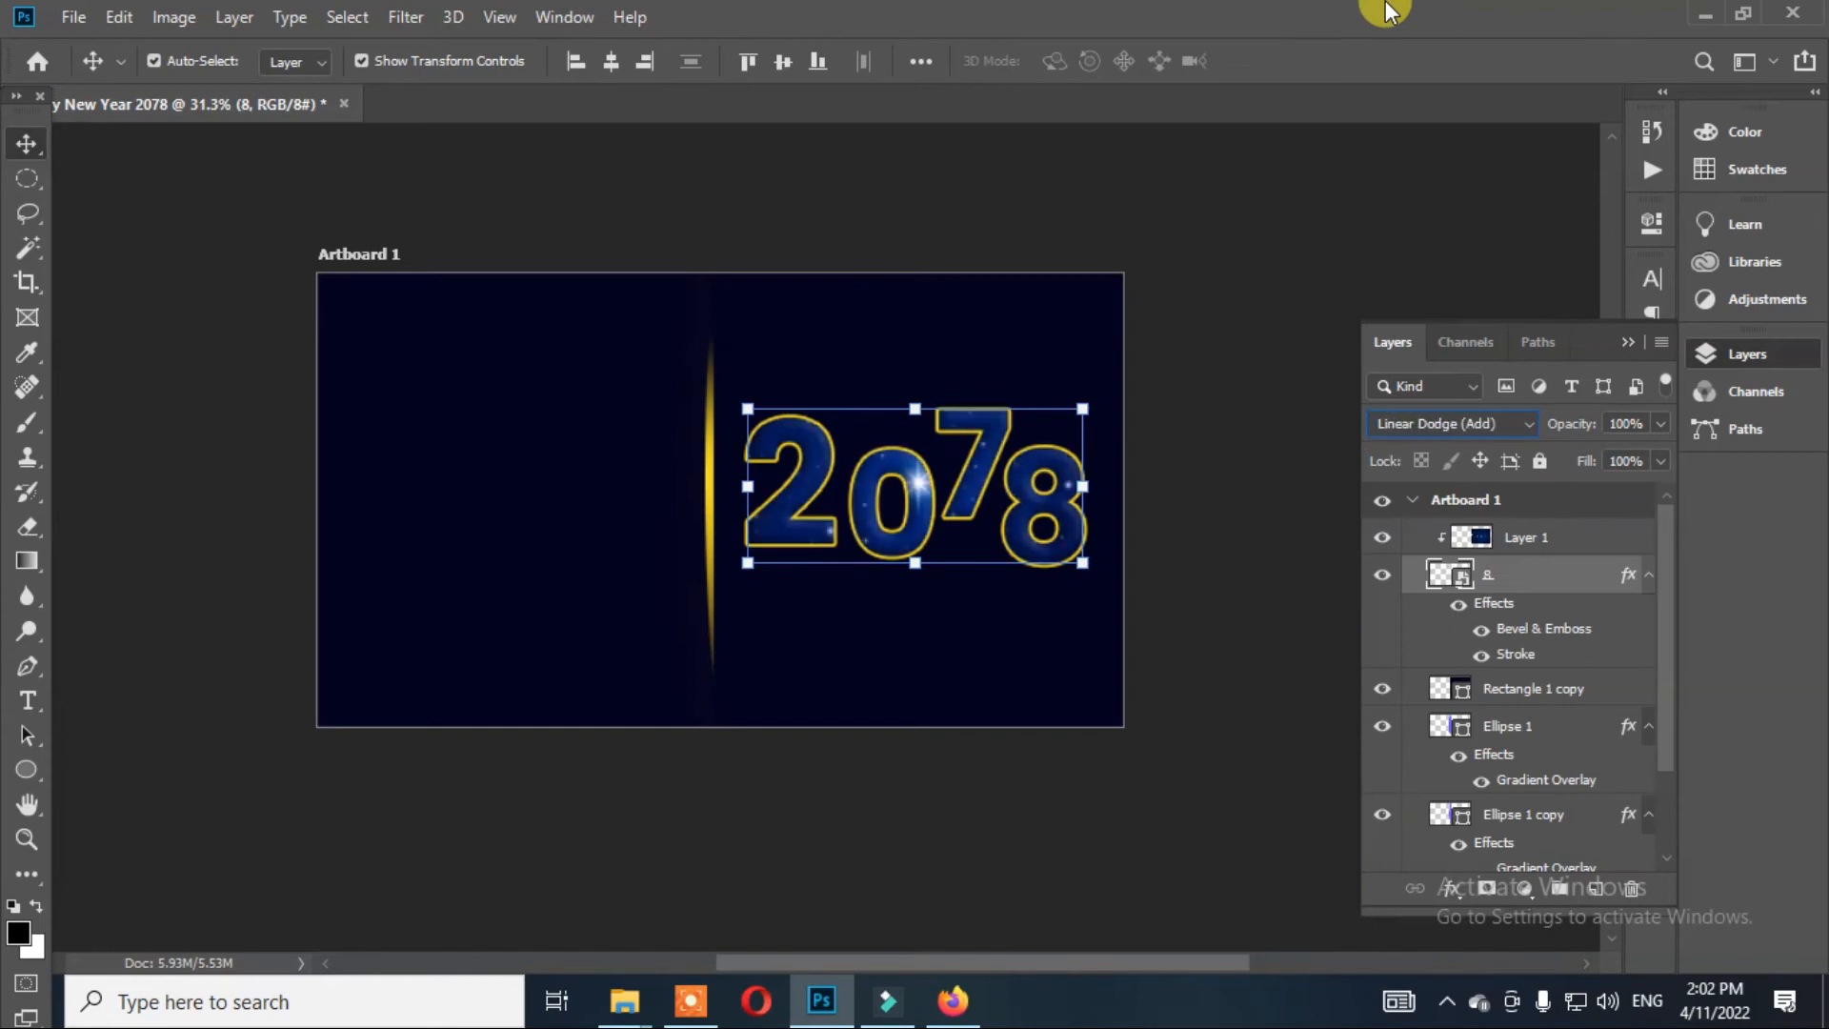
{"action": "key", "text": "Down"}
{"action": "key", "text": "Down"}
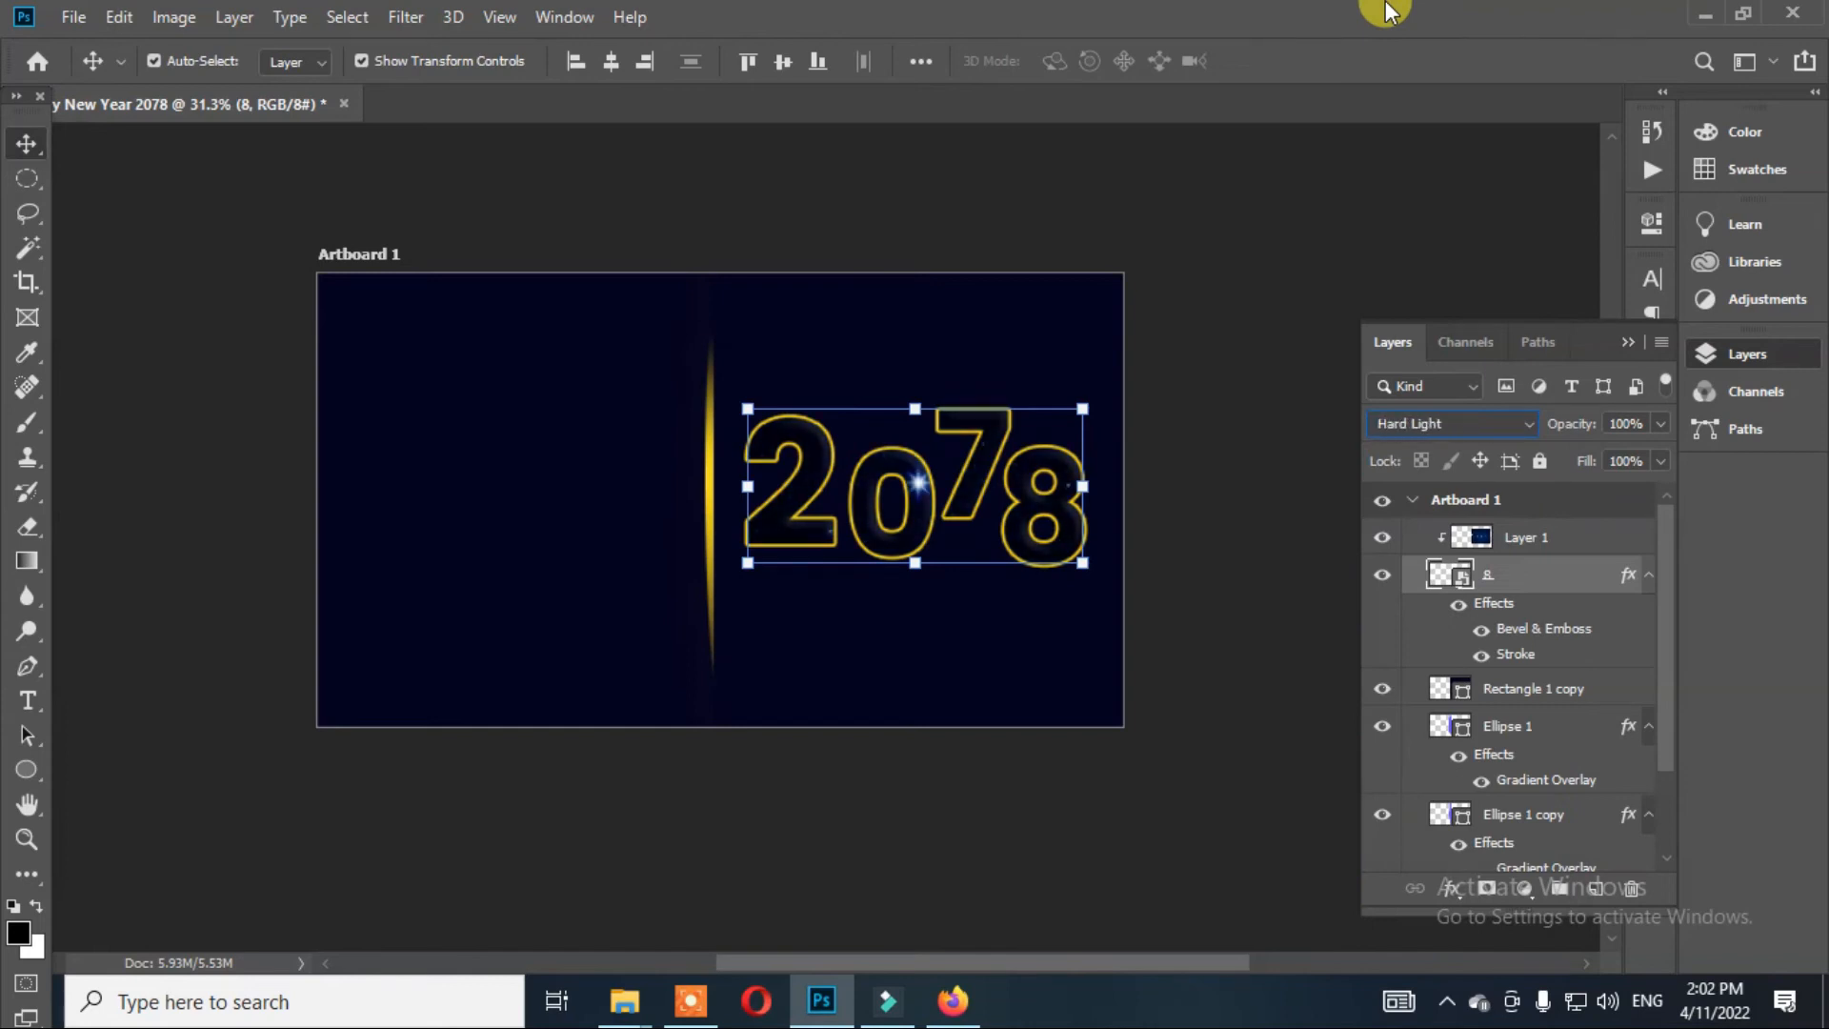
{"action": "left_click", "coordinate": [1226, 268]}
- Add the two-line text "Happy New Year" on the artboard's left half in Ananda Black at 34 pt
{"action": "left_click", "coordinate": [27, 700]}
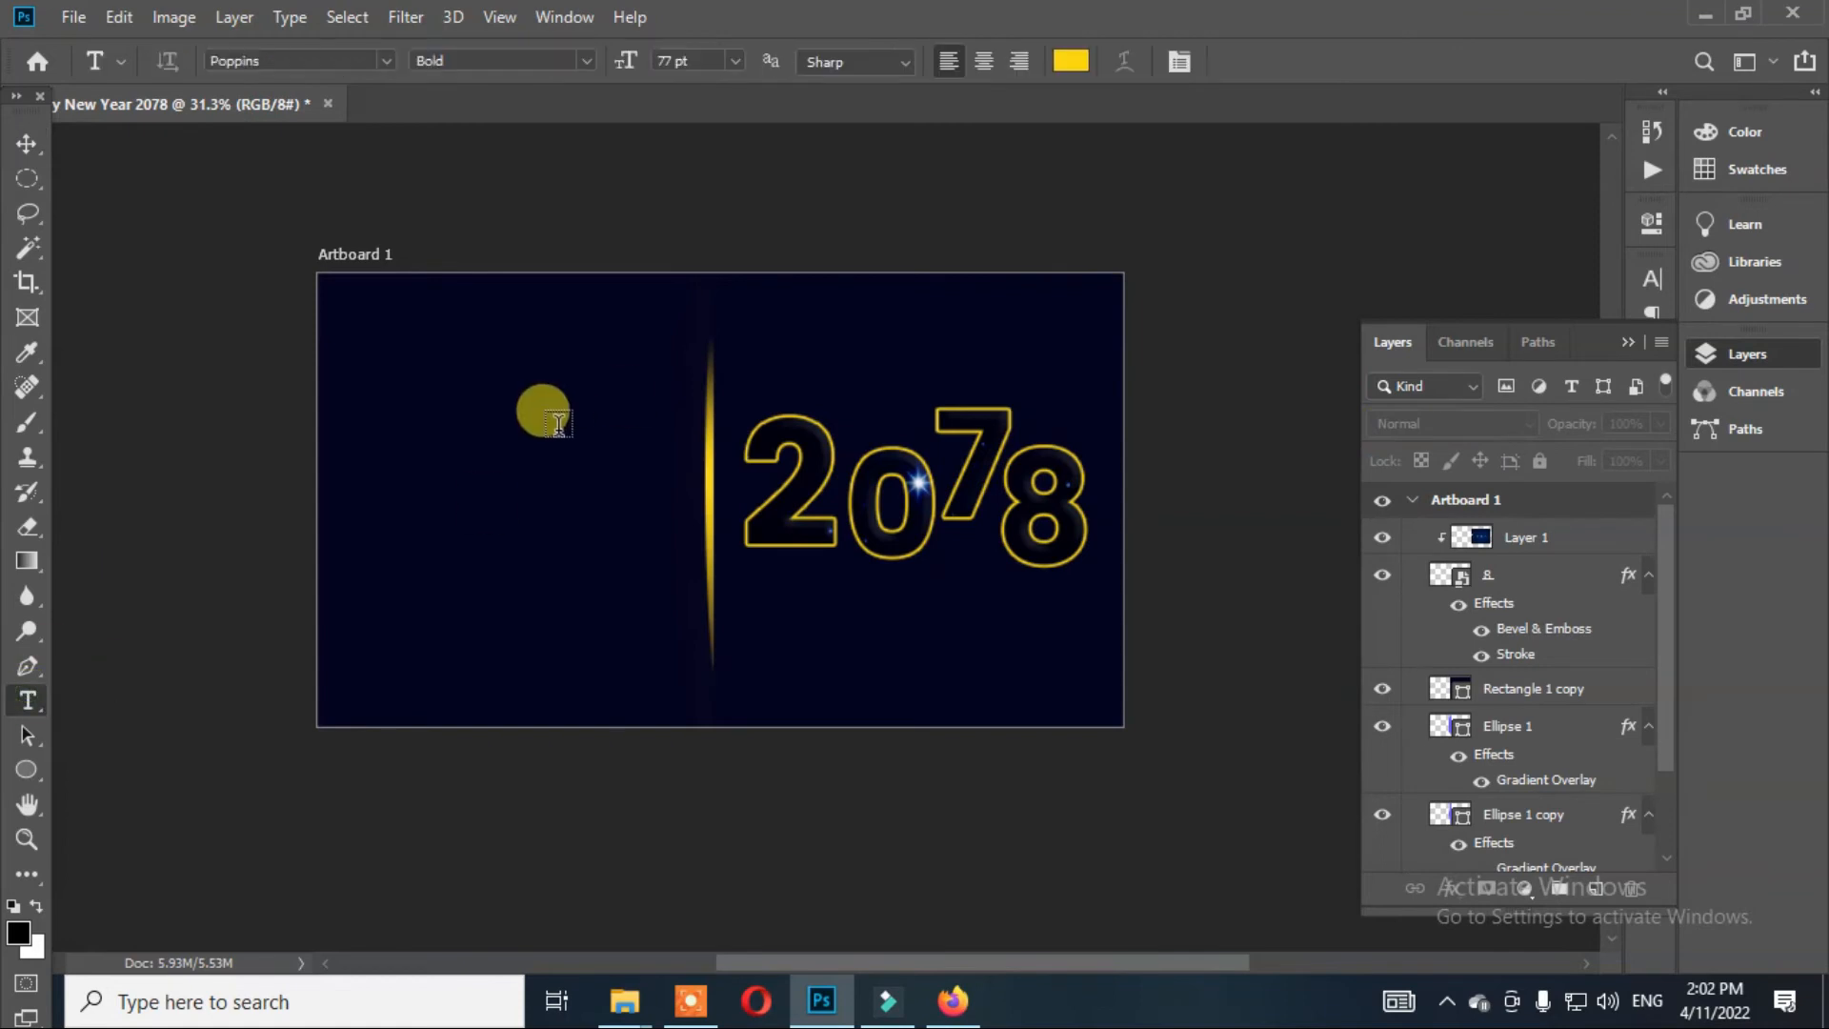
{"action": "left_click", "coordinate": [433, 465]}
{"action": "left_click", "coordinate": [499, 54]}
{"action": "left_click", "coordinate": [387, 60]}
{"action": "left_click", "coordinate": [387, 60]}
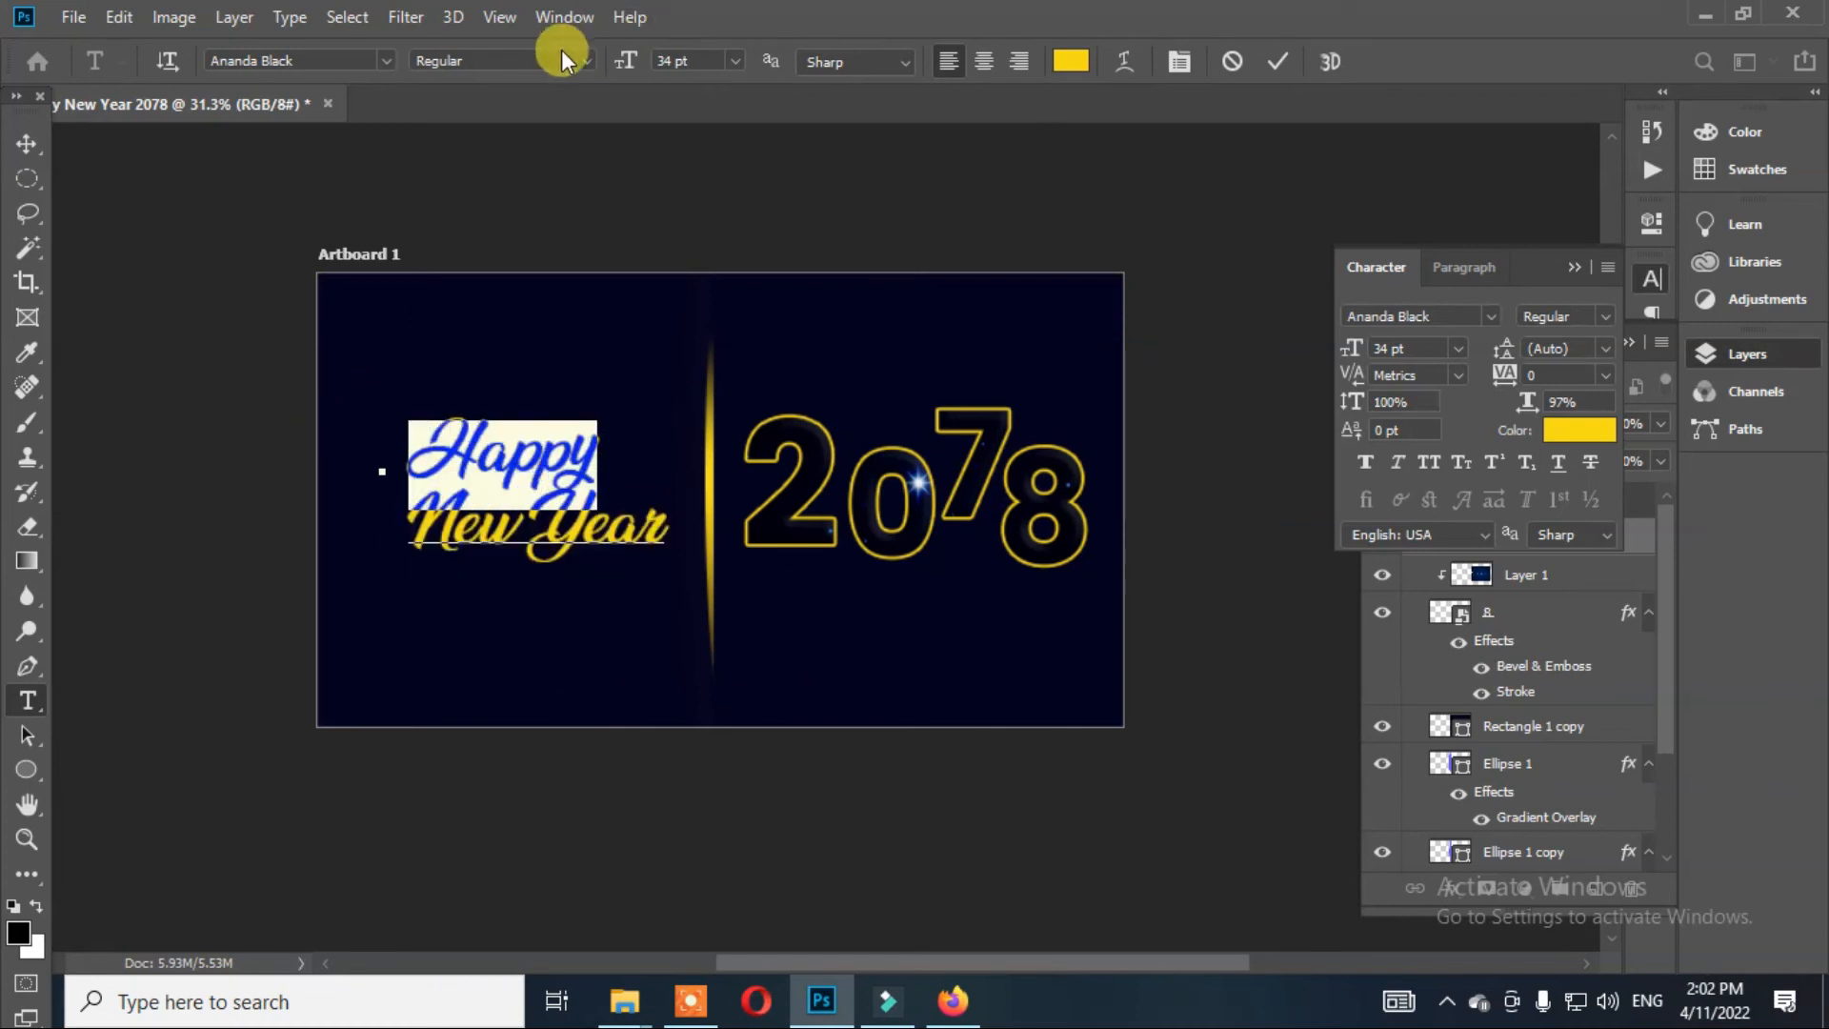
- Reduce the size of the word "Happy" so it is smaller than "New Year"
{"action": "left_click_drag", "start_coordinate": [642, 64], "coordinate": [604, 70]}
{"action": "left_click_drag", "start_coordinate": [671, 531], "coordinate": [471, 476]}
{"action": "left_click", "coordinate": [26, 144]}
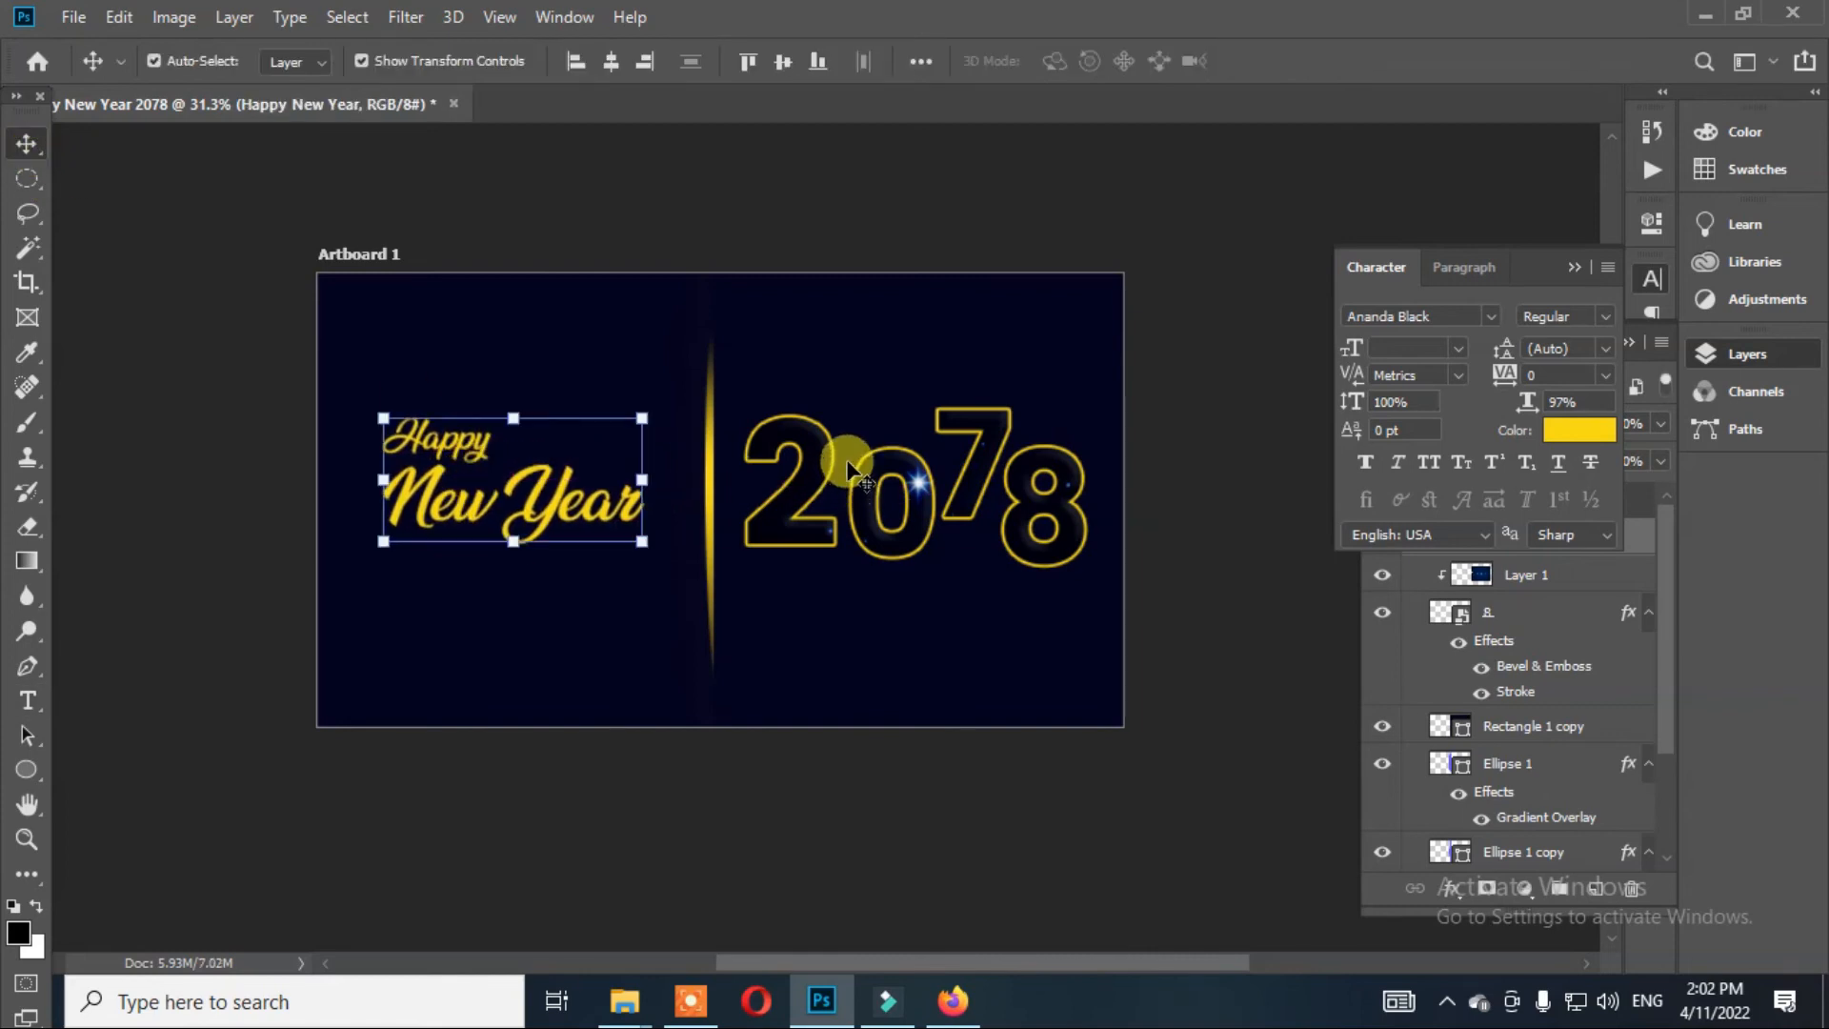
- Move the "Happy New Year" text slightly down and shift the starry image clipped inside the 2078 digits
{"action": "left_click", "coordinate": [784, 392]}
{"action": "left_click_drag", "start_coordinate": [457, 433], "coordinate": [460, 465]}
{"action": "left_click_drag", "start_coordinate": [799, 435], "coordinate": [809, 462]}
{"action": "left_click", "coordinate": [1528, 611], "text": "ctrl"}
{"action": "left_click_drag", "start_coordinate": [981, 455], "coordinate": [987, 439]}
{"action": "left_click", "coordinate": [918, 364]}
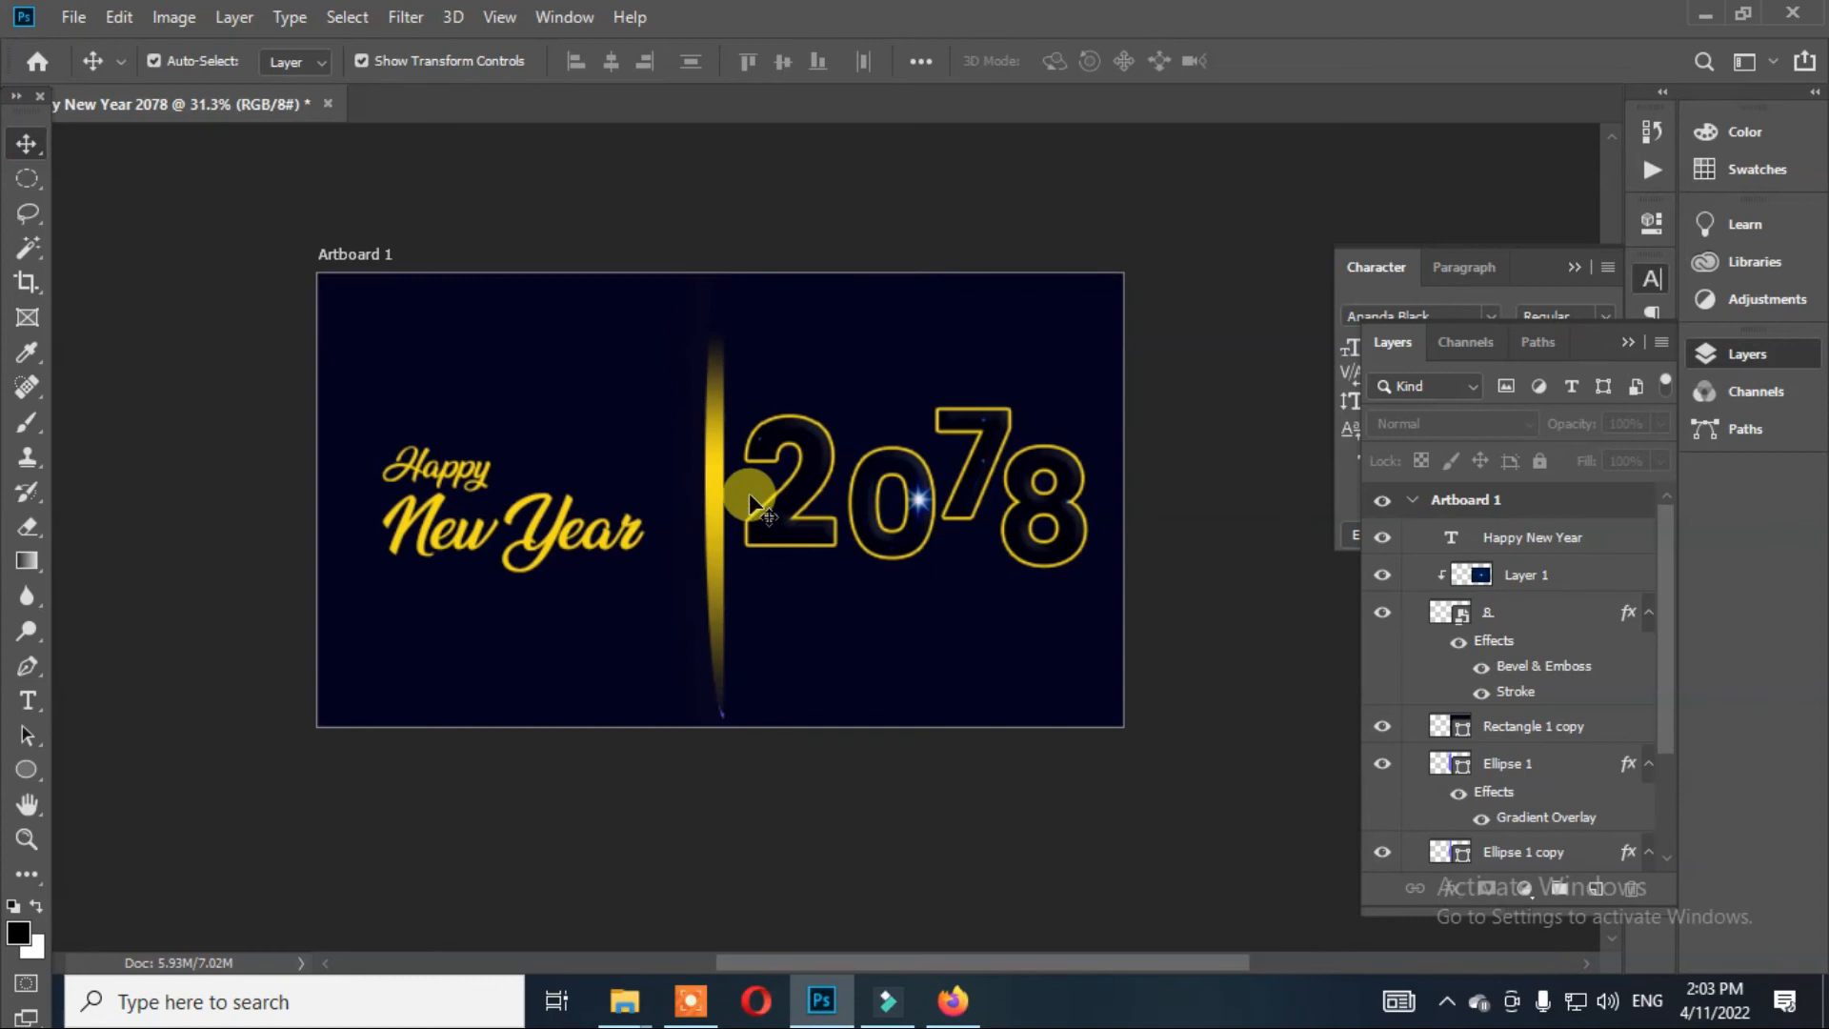
{"action": "scroll", "coordinate": [728, 501], "scroll_direction": "down", "scroll_amount": 8}
{"action": "scroll", "coordinate": [728, 501], "scroll_direction": "up", "scroll_amount": 4}
{"action": "scroll", "coordinate": [728, 501], "scroll_direction": "up", "scroll_amount": 2}
{"action": "left_click", "coordinate": [543, 326]}
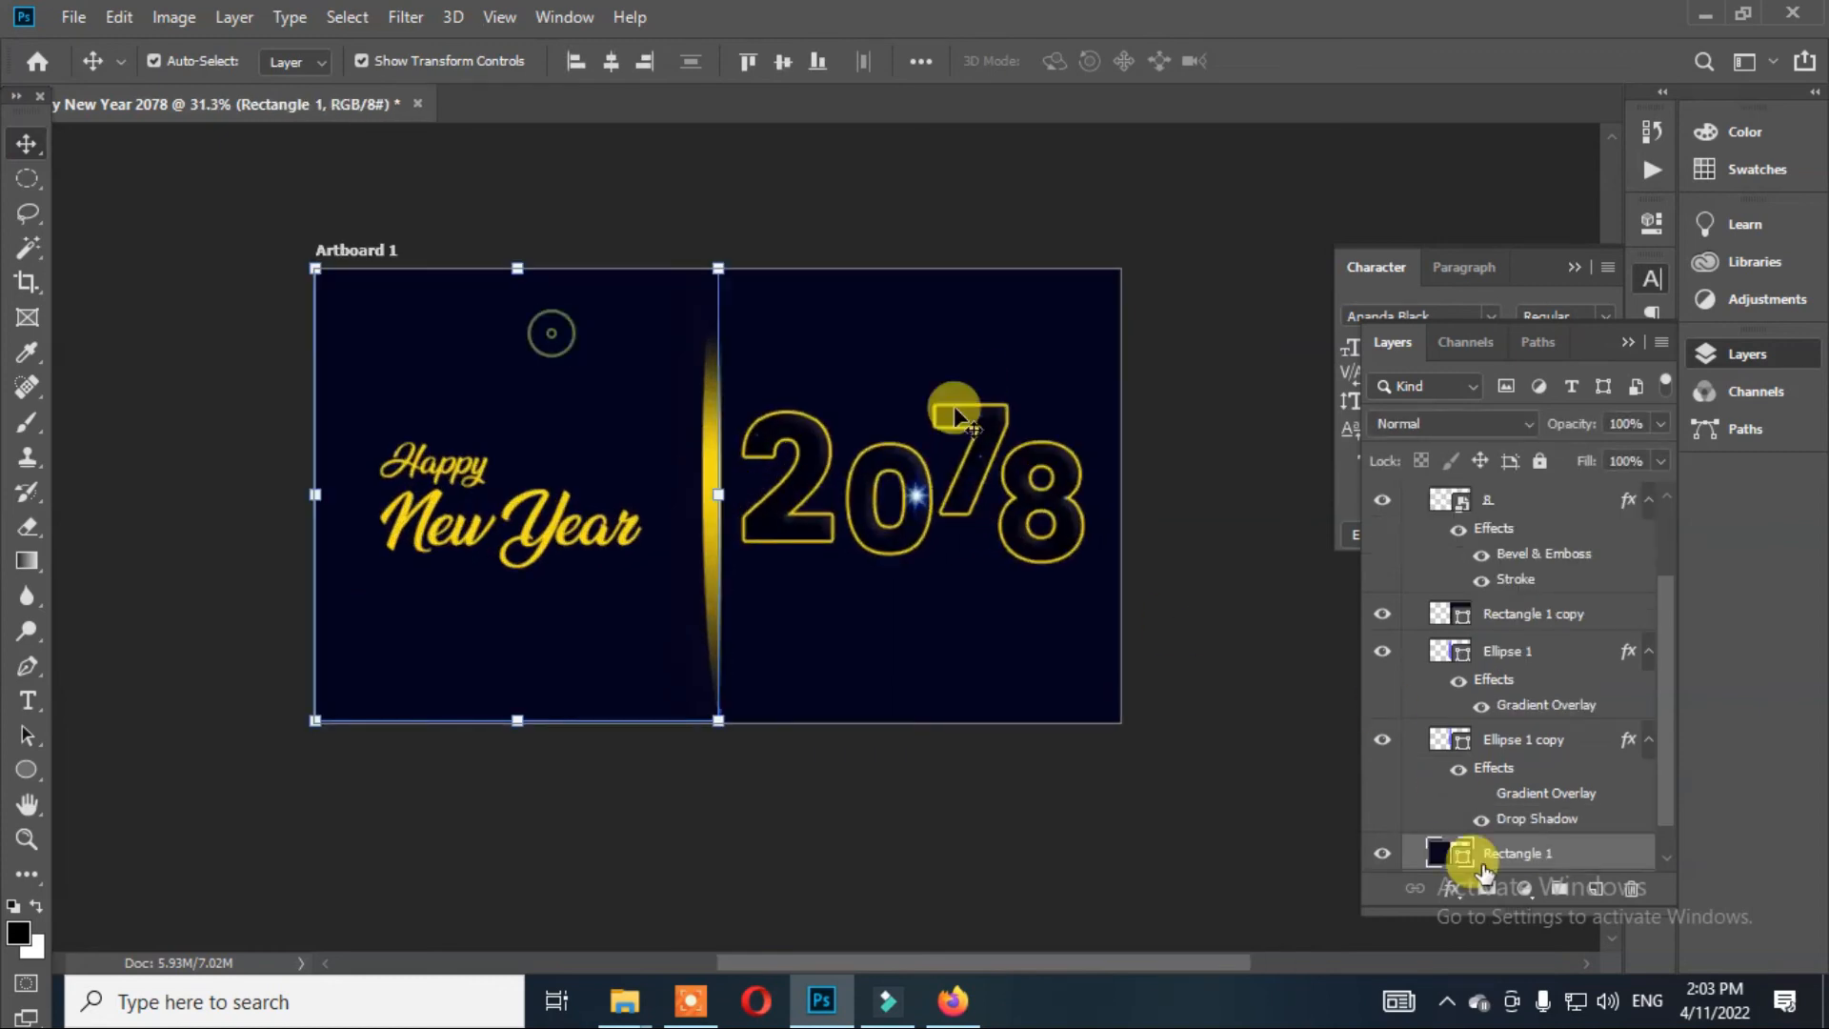
{"action": "left_click", "coordinate": [1452, 890]}
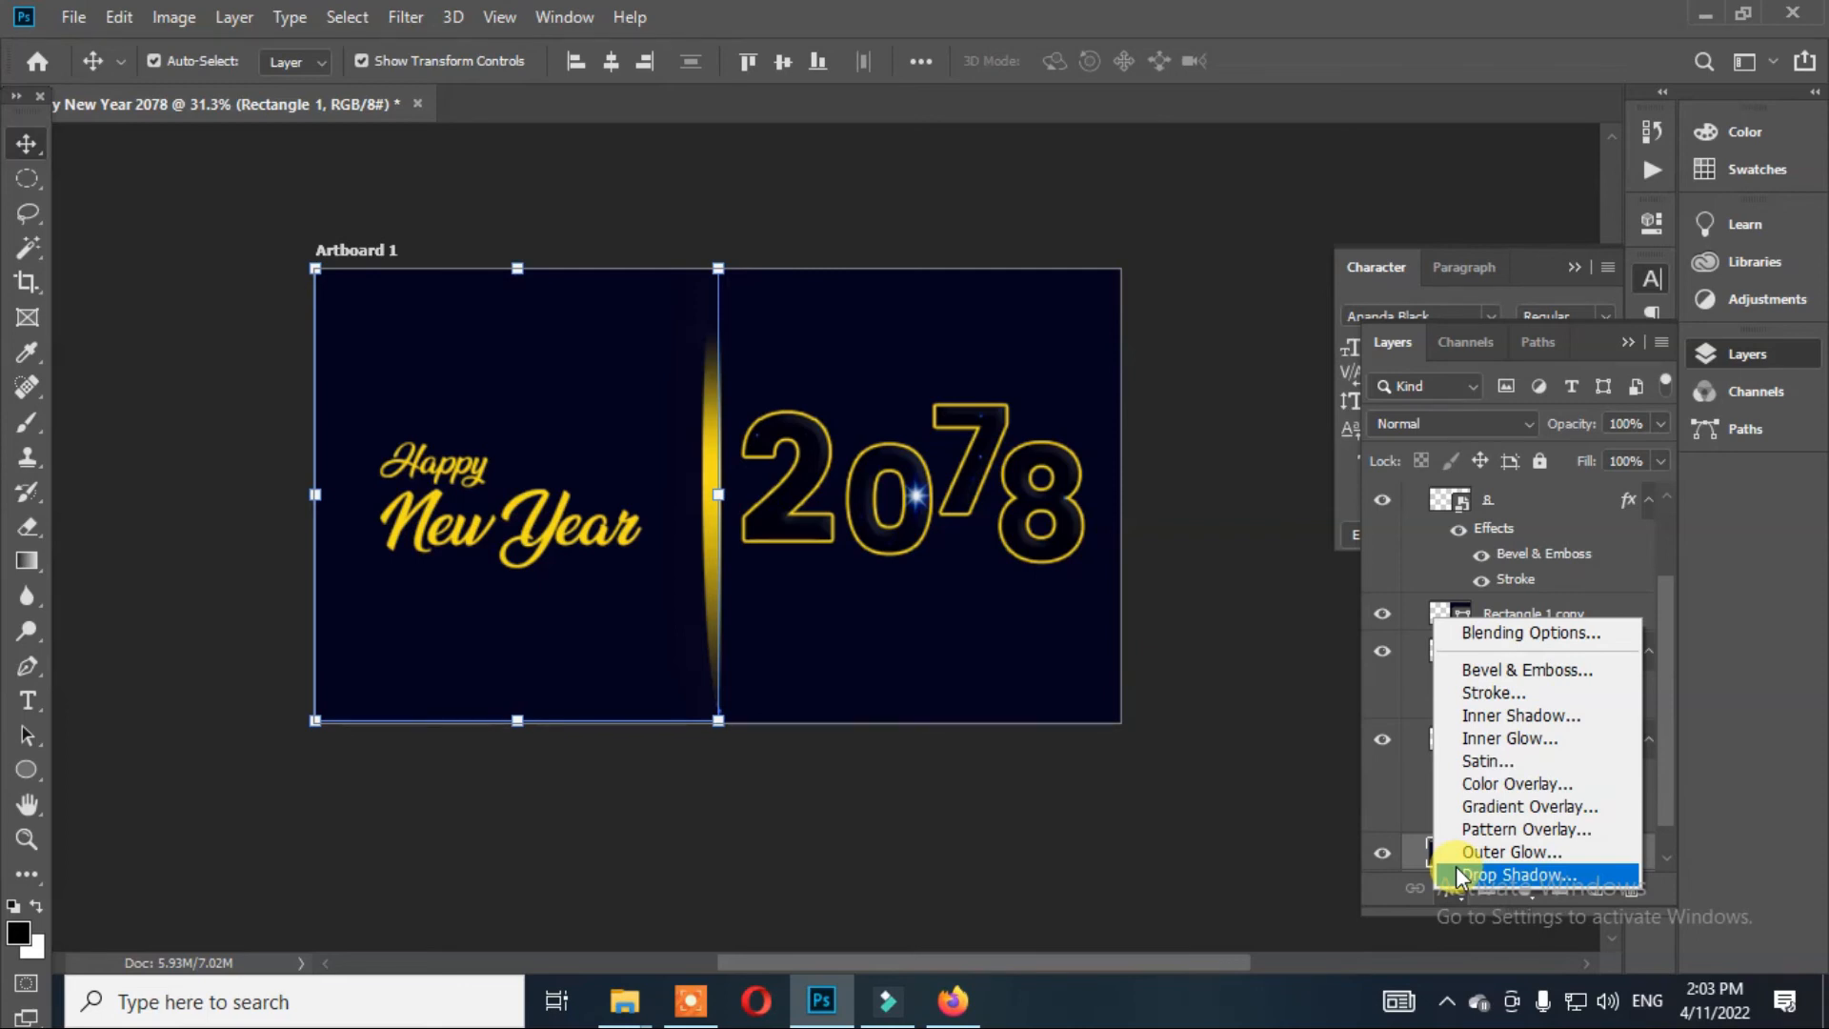
{"action": "key", "text": "XF86AudioMute"}
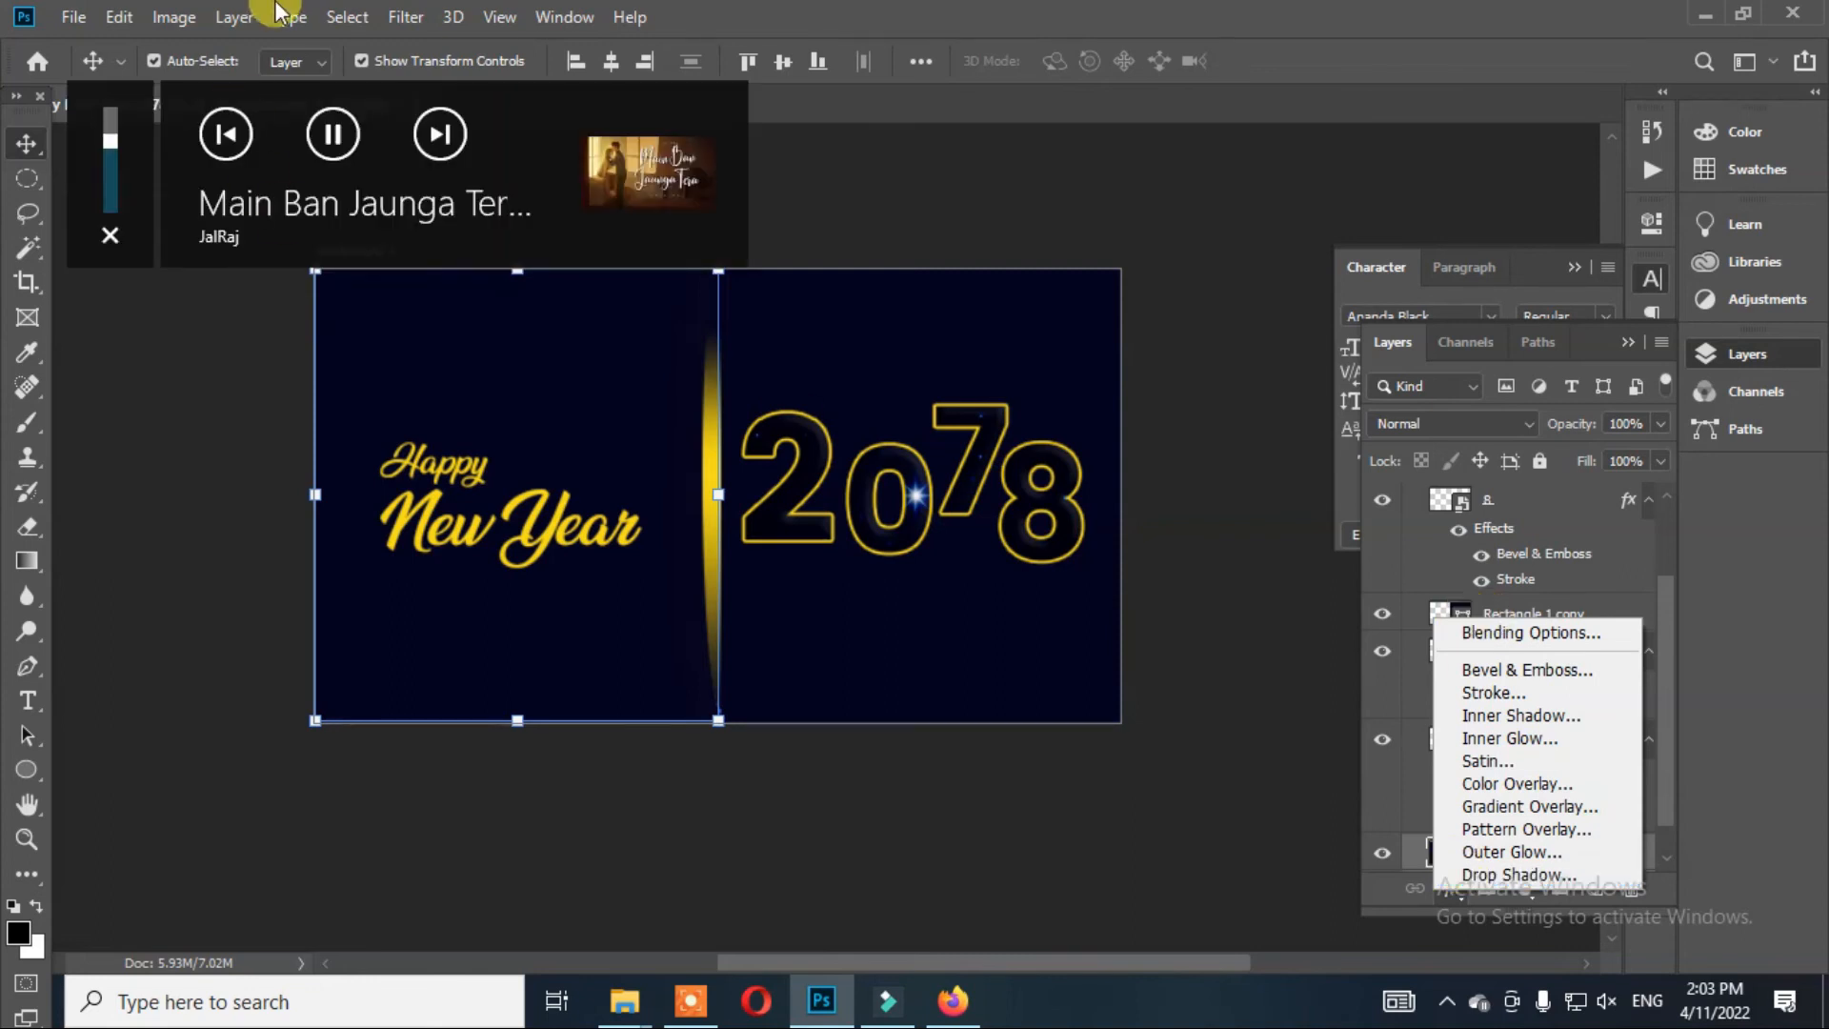
{"action": "left_click", "coordinate": [957, 12]}
- Nudge the "Happy New Year" text slightly up to centre it vertically on the artboard
{"action": "left_click_drag", "start_coordinate": [564, 533], "coordinate": [562, 529]}
{"action": "left_click", "coordinate": [682, 598]}
{"action": "left_click_drag", "start_coordinate": [579, 527], "coordinate": [573, 521]}
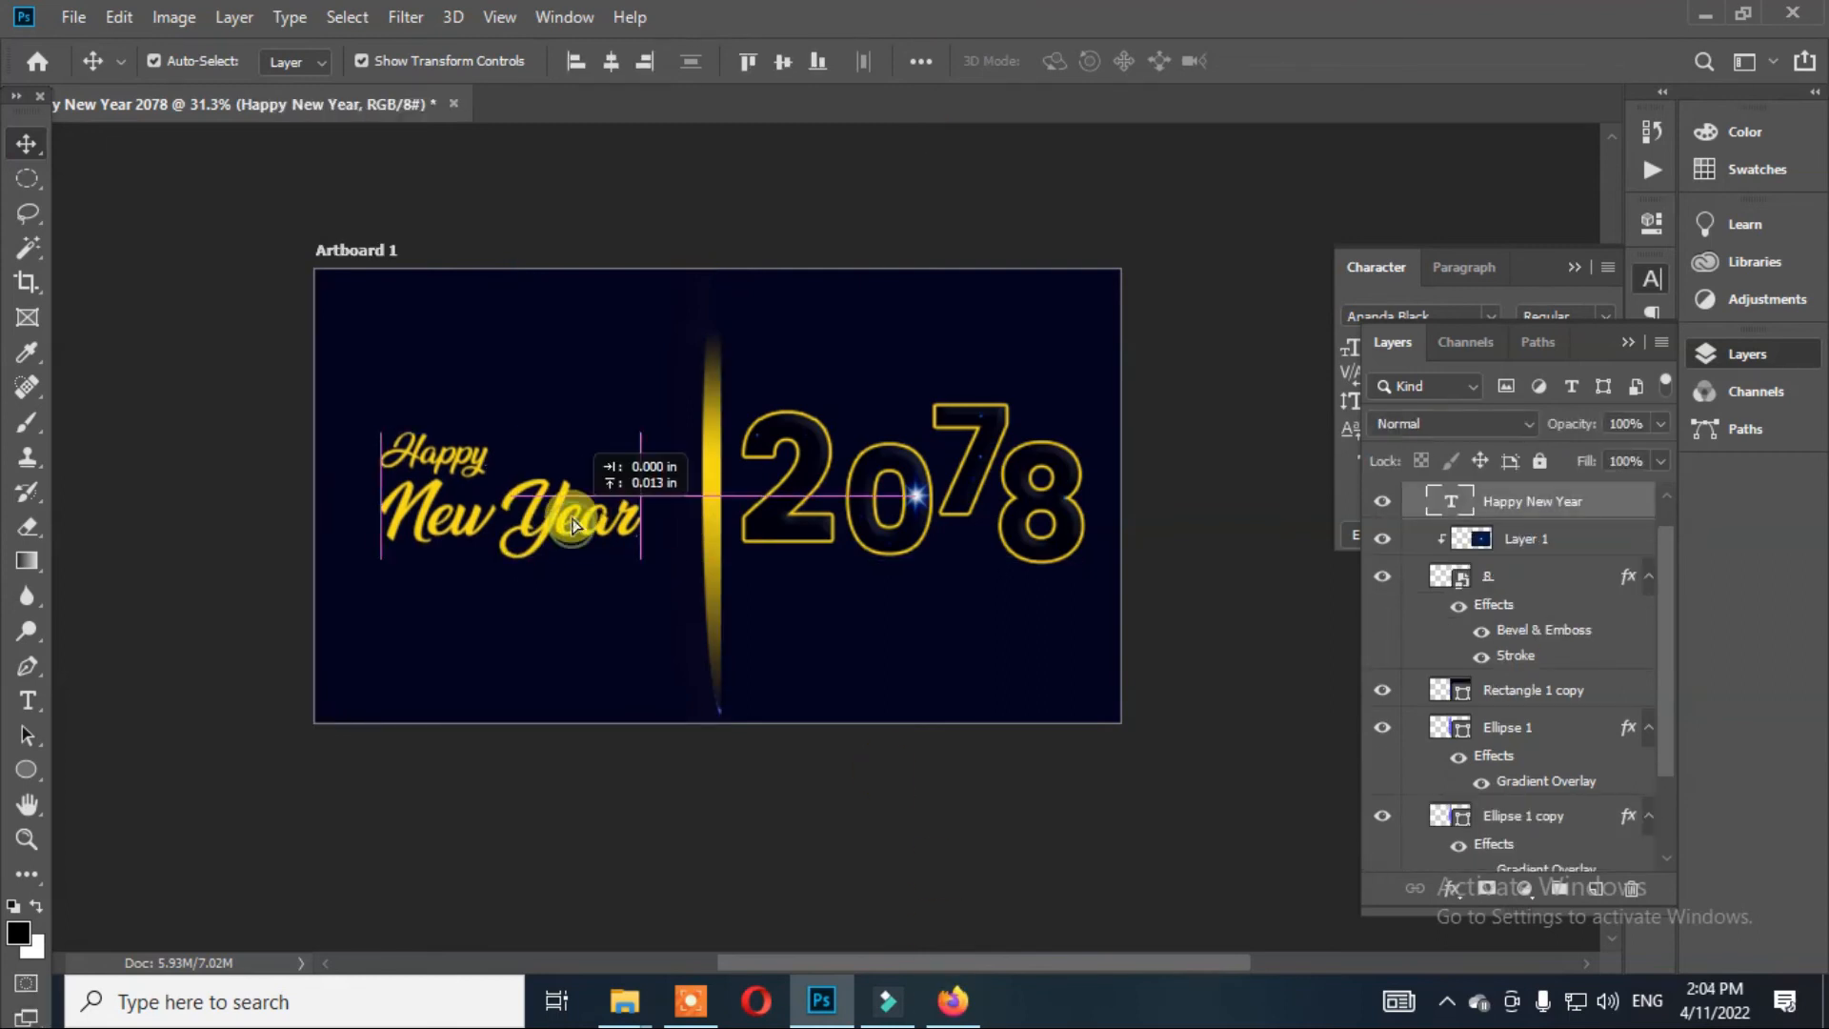
- Add a Pattern Overlay to the left half's navy background rectangle, comparing several patterns and choosing the grainy grey one
{"action": "left_click", "coordinate": [819, 612]}
{"action": "left_click", "coordinate": [1450, 887]}
{"action": "left_click", "coordinate": [1433, 850]}
{"action": "left_click_drag", "start_coordinate": [1117, 299], "coordinate": [1397, 170]}
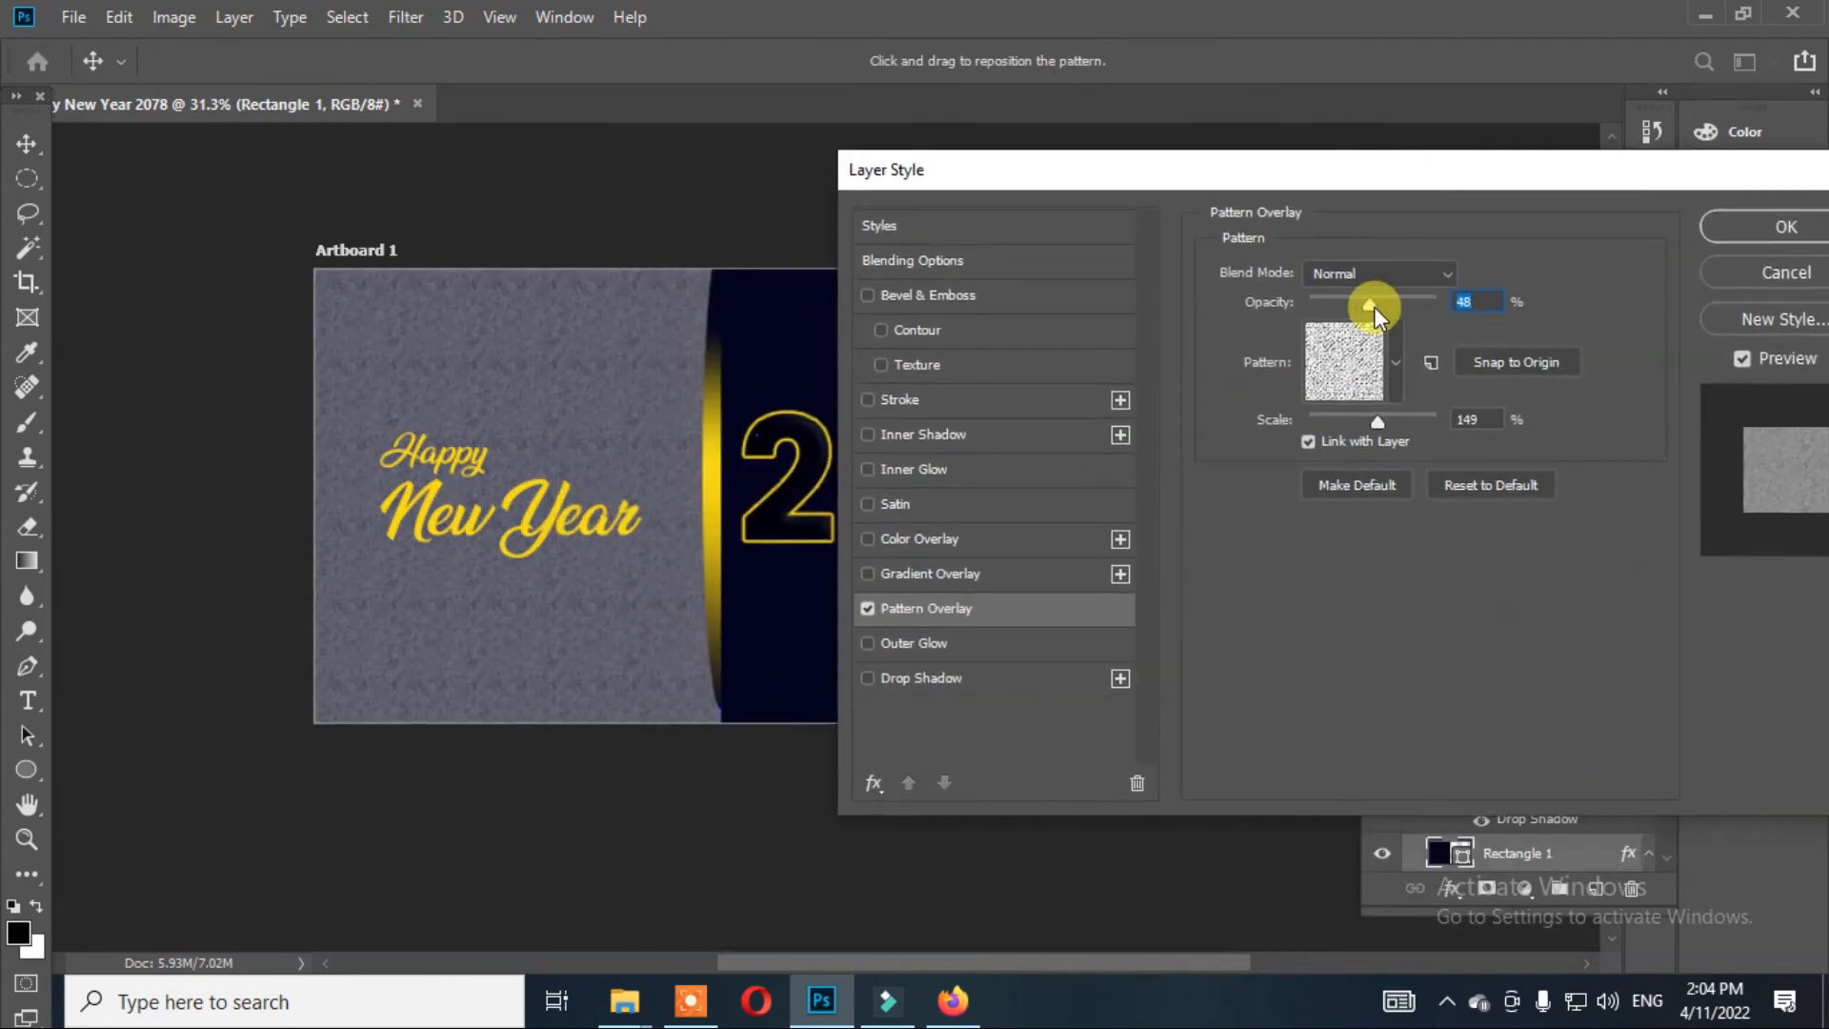
{"action": "left_click", "coordinate": [1396, 362]}
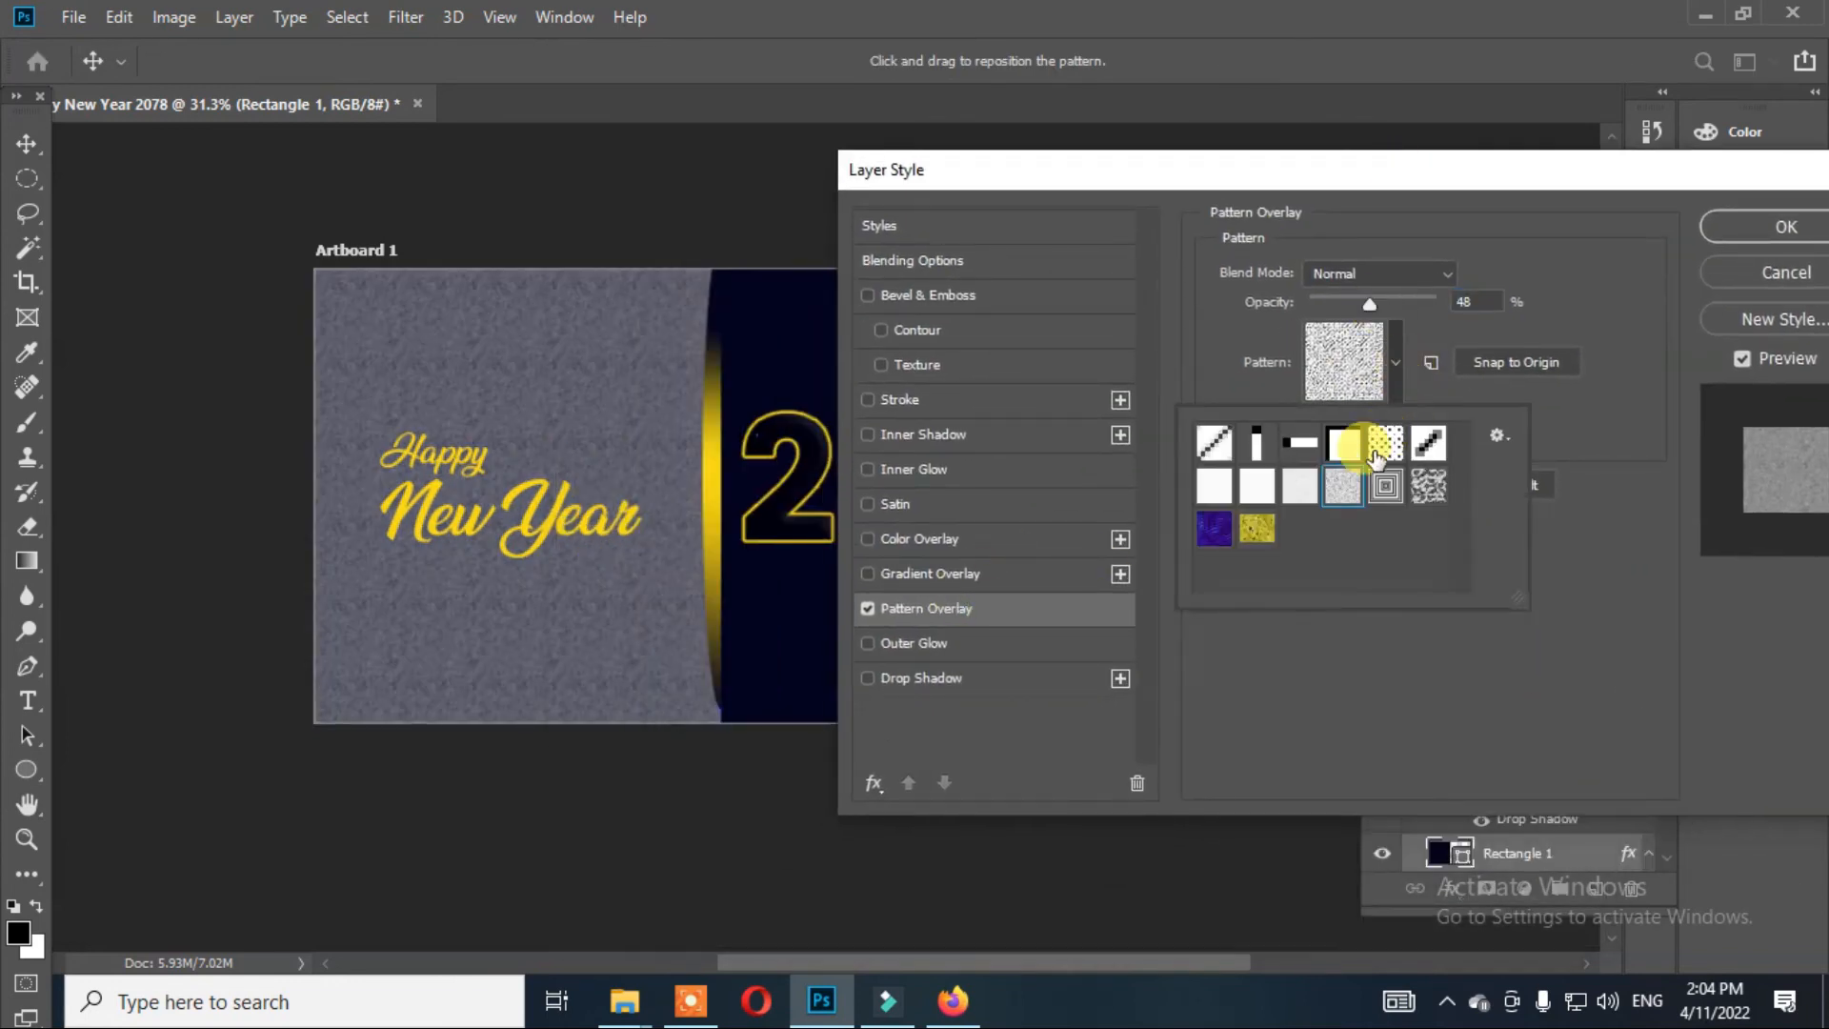
{"action": "left_click", "coordinate": [1299, 486]}
{"action": "left_click", "coordinate": [1255, 488]}
{"action": "left_click", "coordinate": [1419, 486]}
{"action": "left_click", "coordinate": [1333, 488]}
{"action": "left_click", "coordinate": [1215, 529]}
{"action": "left_click", "coordinate": [1339, 485]}
- Set the left background's pattern overlay to Multiply at 100% opacity, enlarge its scale and apply the style
{"action": "left_click", "coordinate": [1375, 304]}
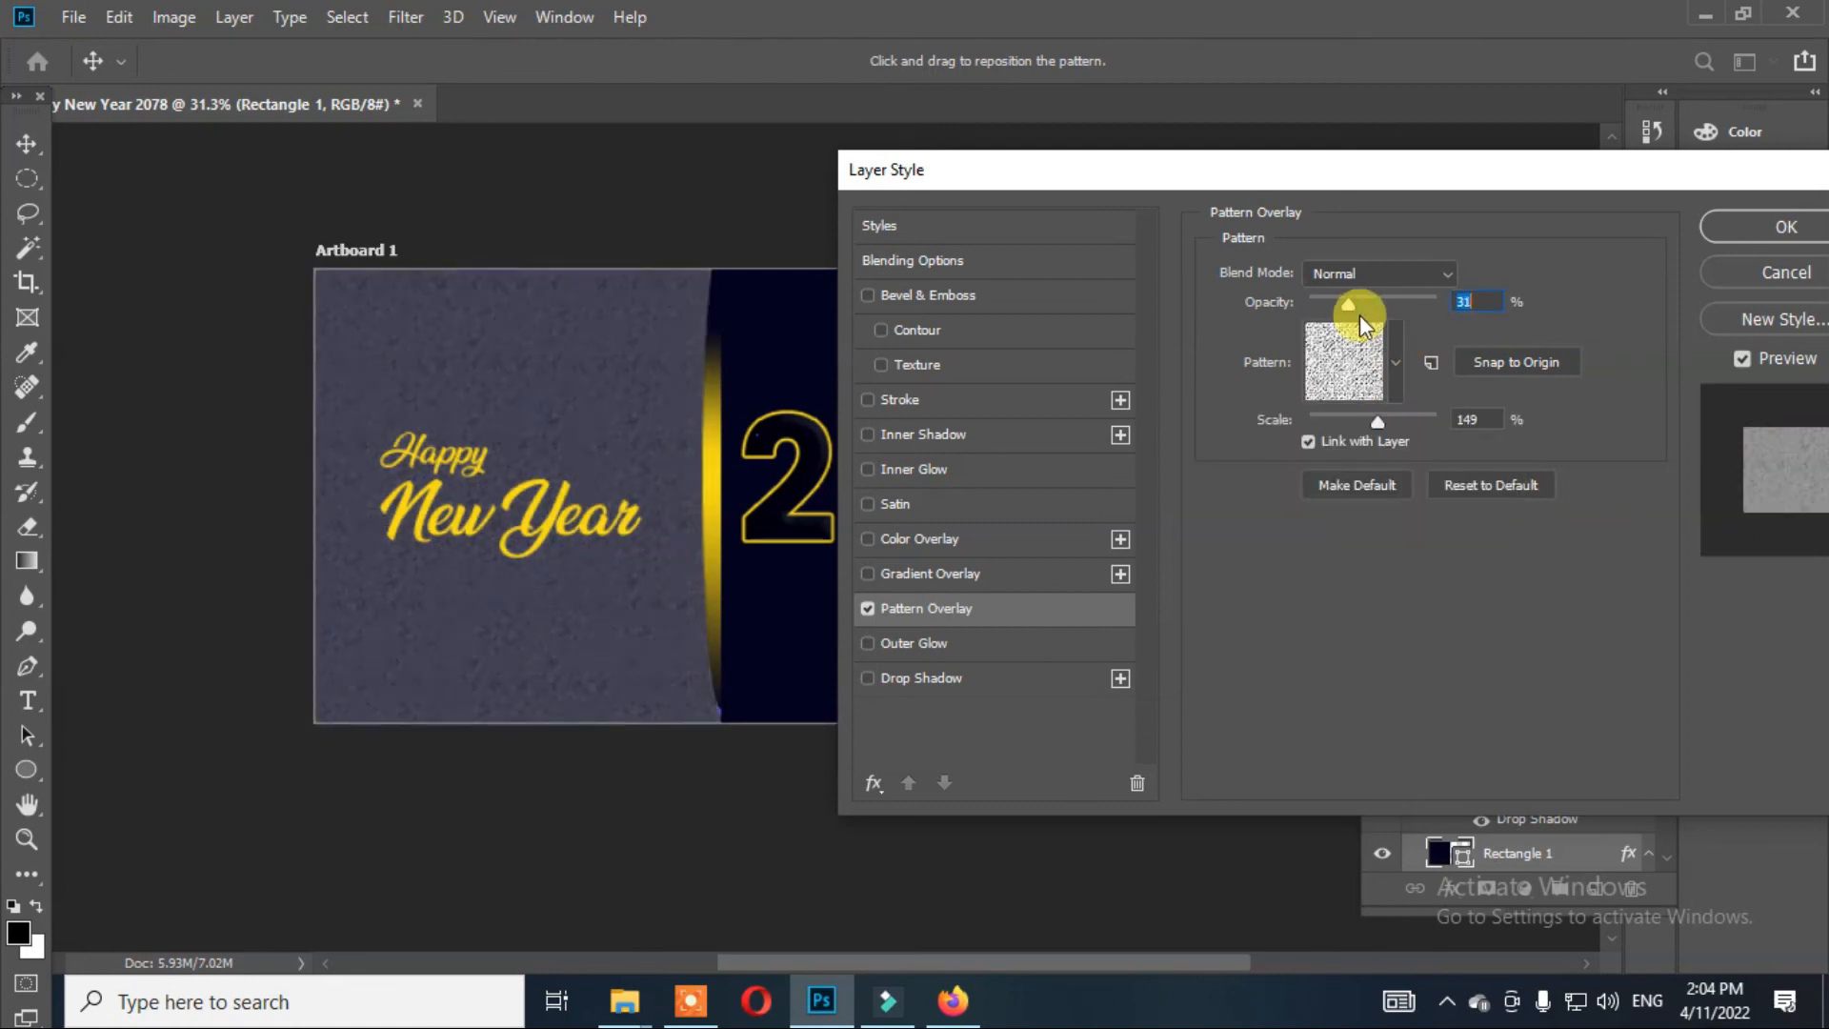
{"action": "left_click", "coordinate": [1374, 276]}
{"action": "left_click", "coordinate": [1334, 372]}
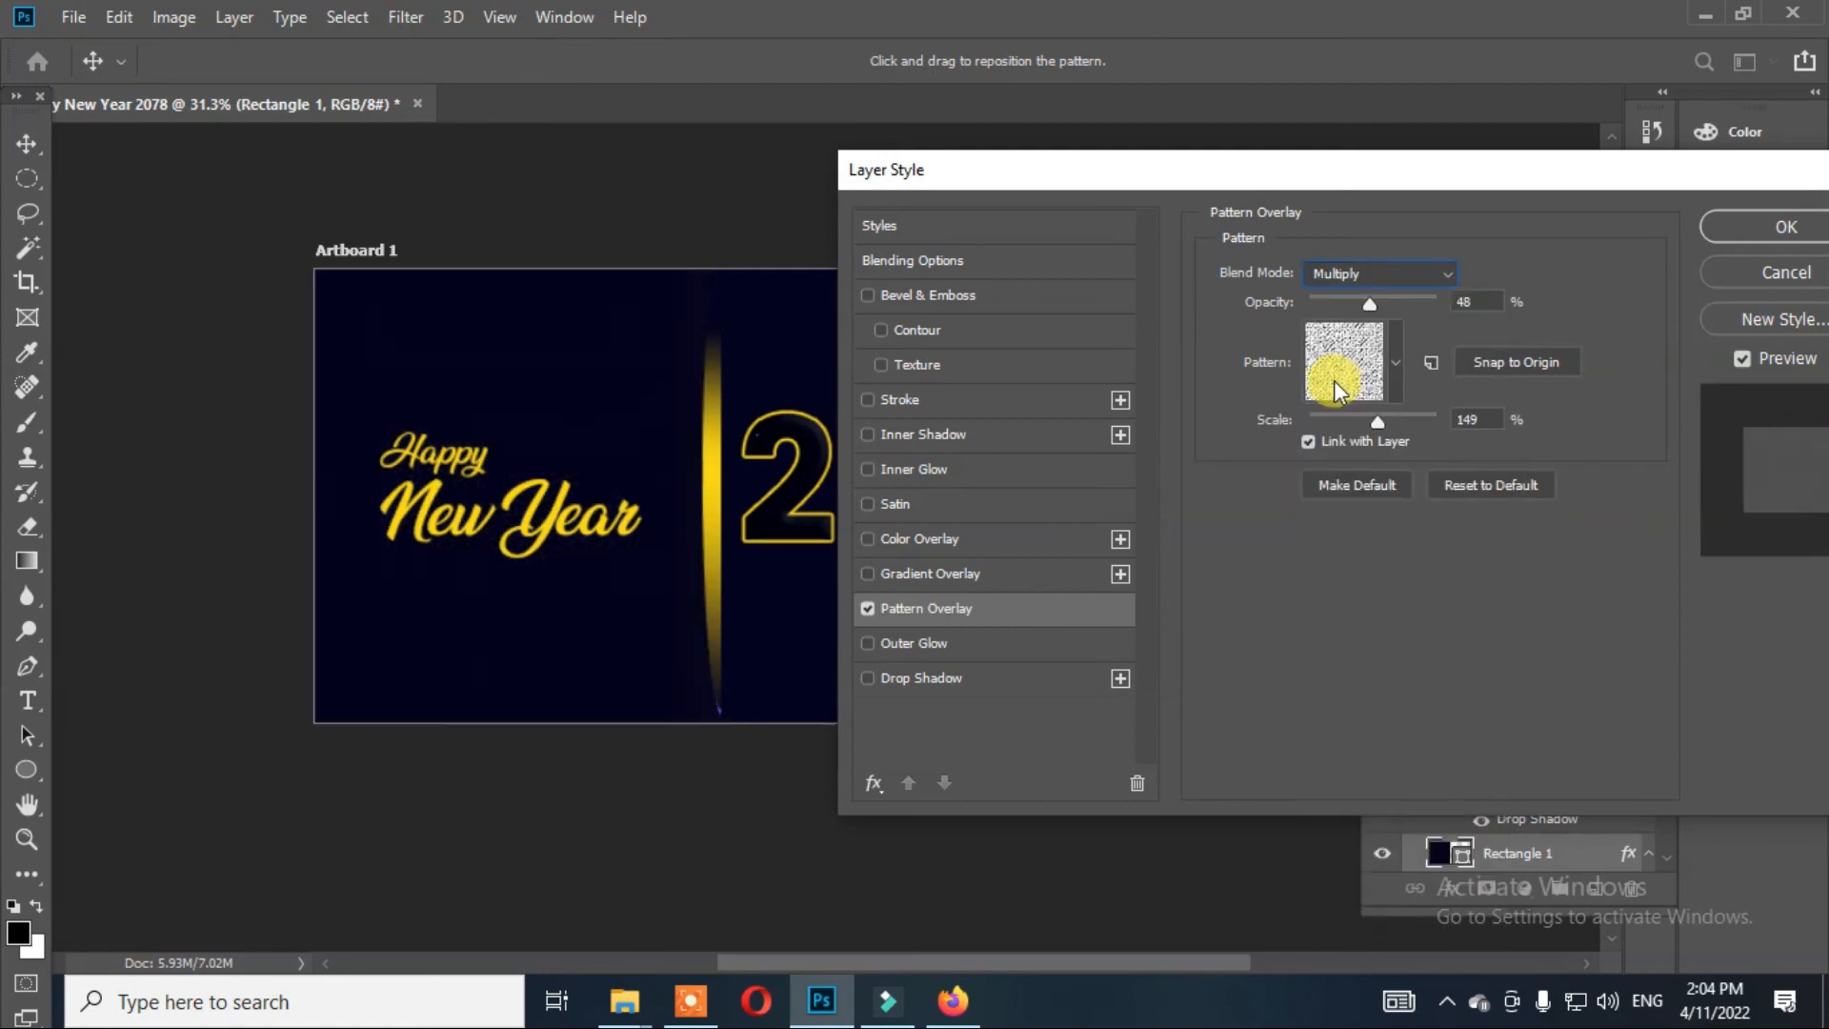
{"action": "left_click_drag", "start_coordinate": [1371, 303], "coordinate": [1455, 305]}
{"action": "left_click_drag", "start_coordinate": [1379, 421], "coordinate": [1419, 420]}
{"action": "left_click_drag", "start_coordinate": [1434, 188], "coordinate": [1726, 118]}
{"action": "left_click", "coordinate": [1759, 225]}
{"action": "left_click", "coordinate": [1229, 372]}
- Add a Multiply Pattern Overlay at 100% opacity to the right background rectangle, Rectangle 1 copy, using the thick diagonal-line pattern
{"action": "scroll", "coordinate": [591, 543], "scroll_direction": "up", "scroll_amount": 6}
{"action": "scroll", "coordinate": [661, 440], "scroll_direction": "down", "scroll_amount": 5}
{"action": "double_click", "coordinate": [1610, 614]}
{"action": "left_click", "coordinate": [853, 607]}
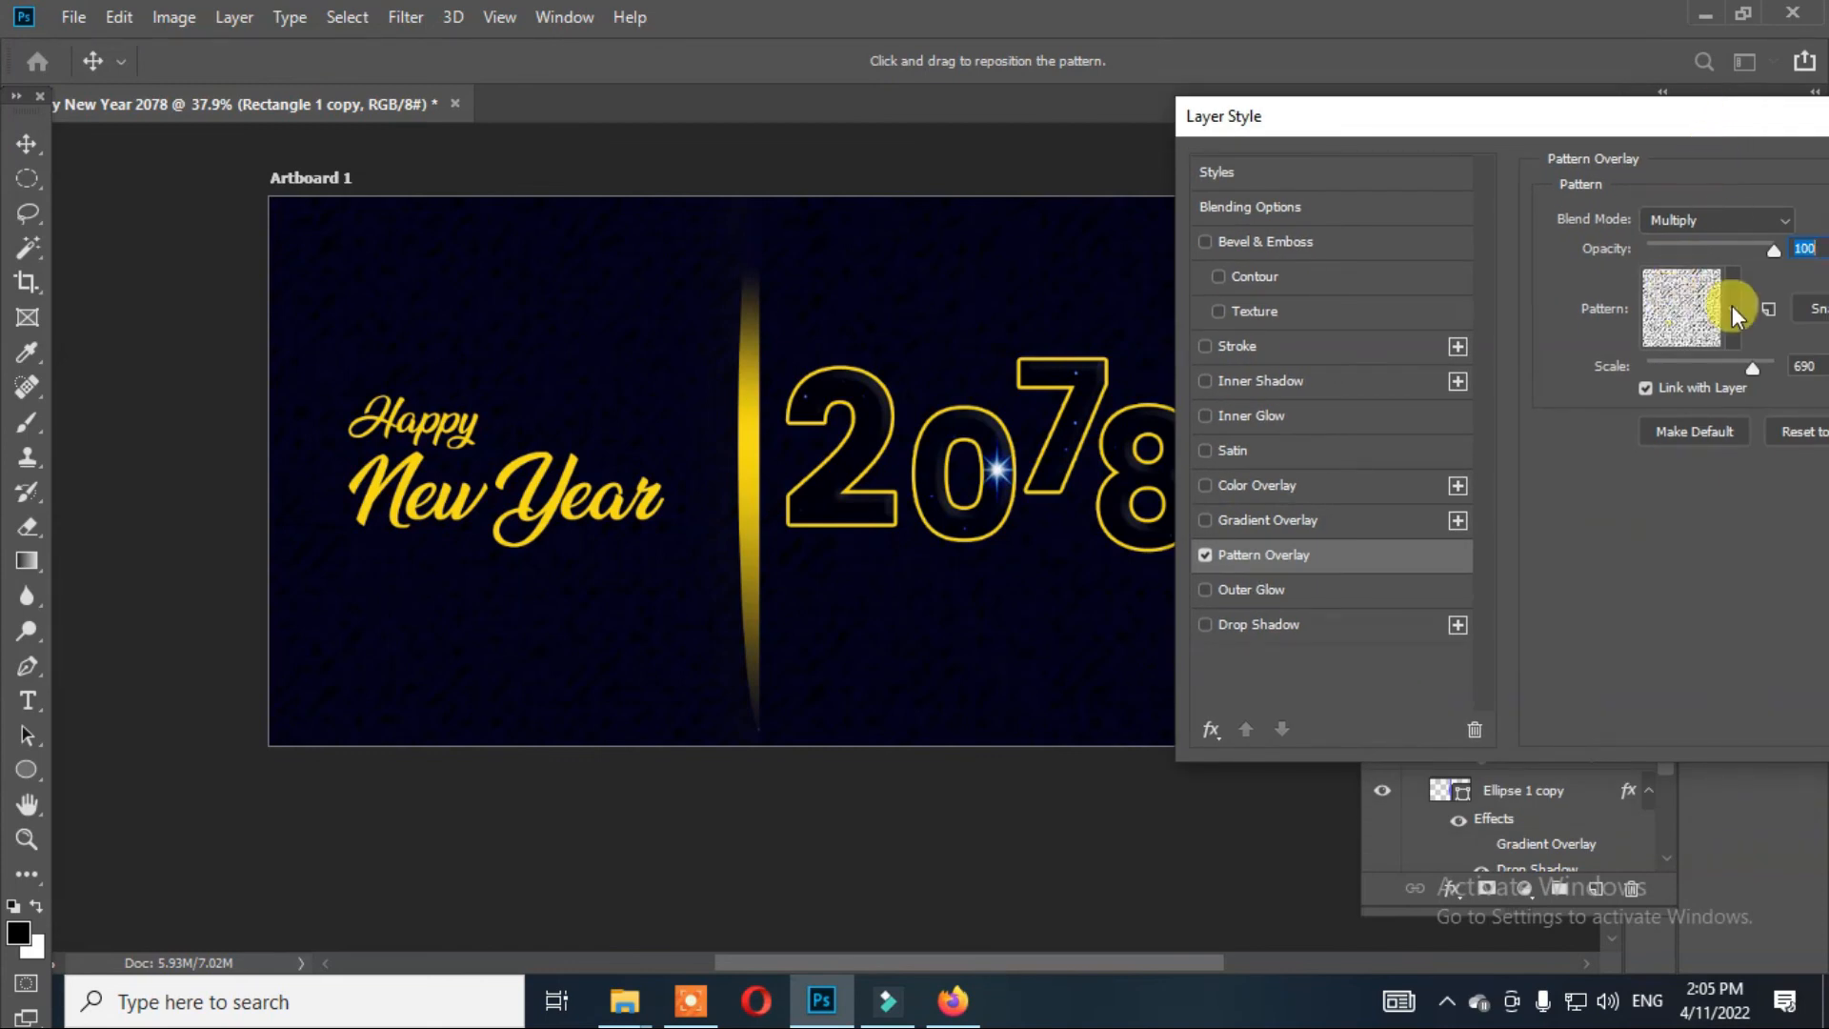
{"action": "left_click_drag", "start_coordinate": [1781, 378], "coordinate": [1713, 366]}
{"action": "left_click", "coordinate": [1732, 308]}
{"action": "double_click", "coordinate": [1722, 386]}
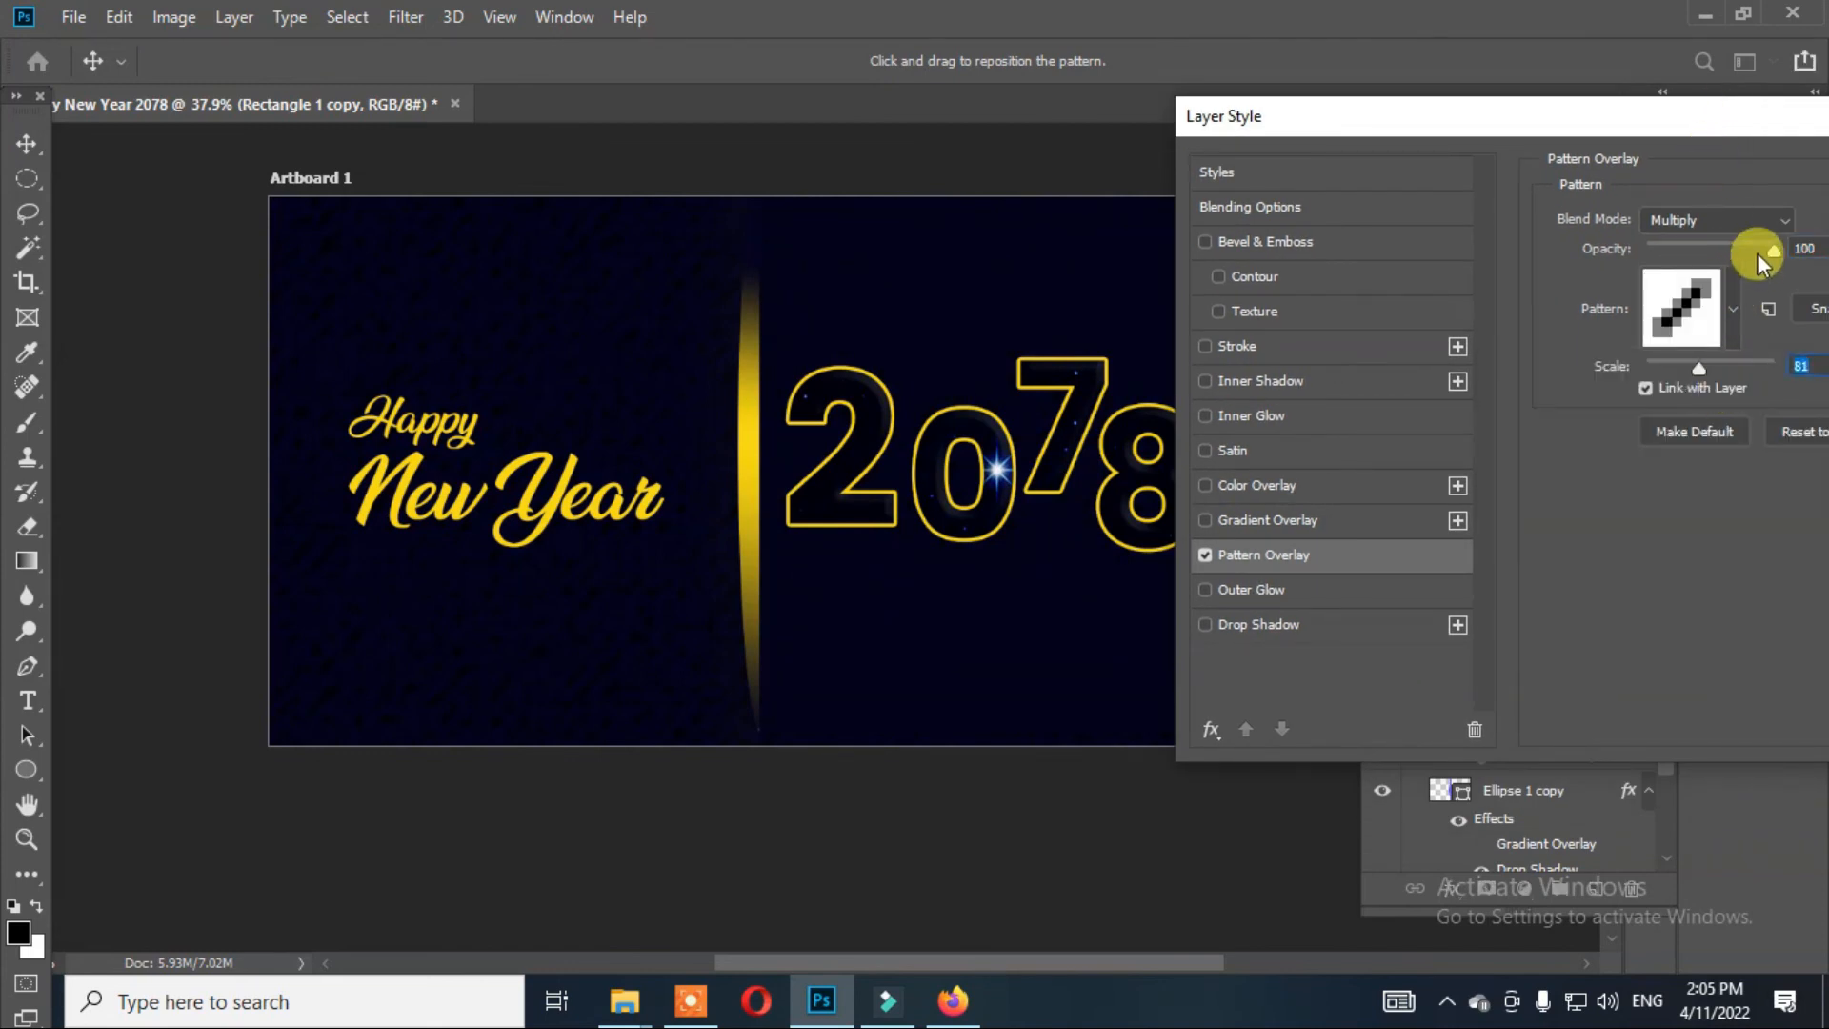
- Set the right background's pattern scale to 710%, apply the style and deselect the layer
{"action": "left_click_drag", "start_coordinate": [1643, 123], "coordinate": [229, 227]}
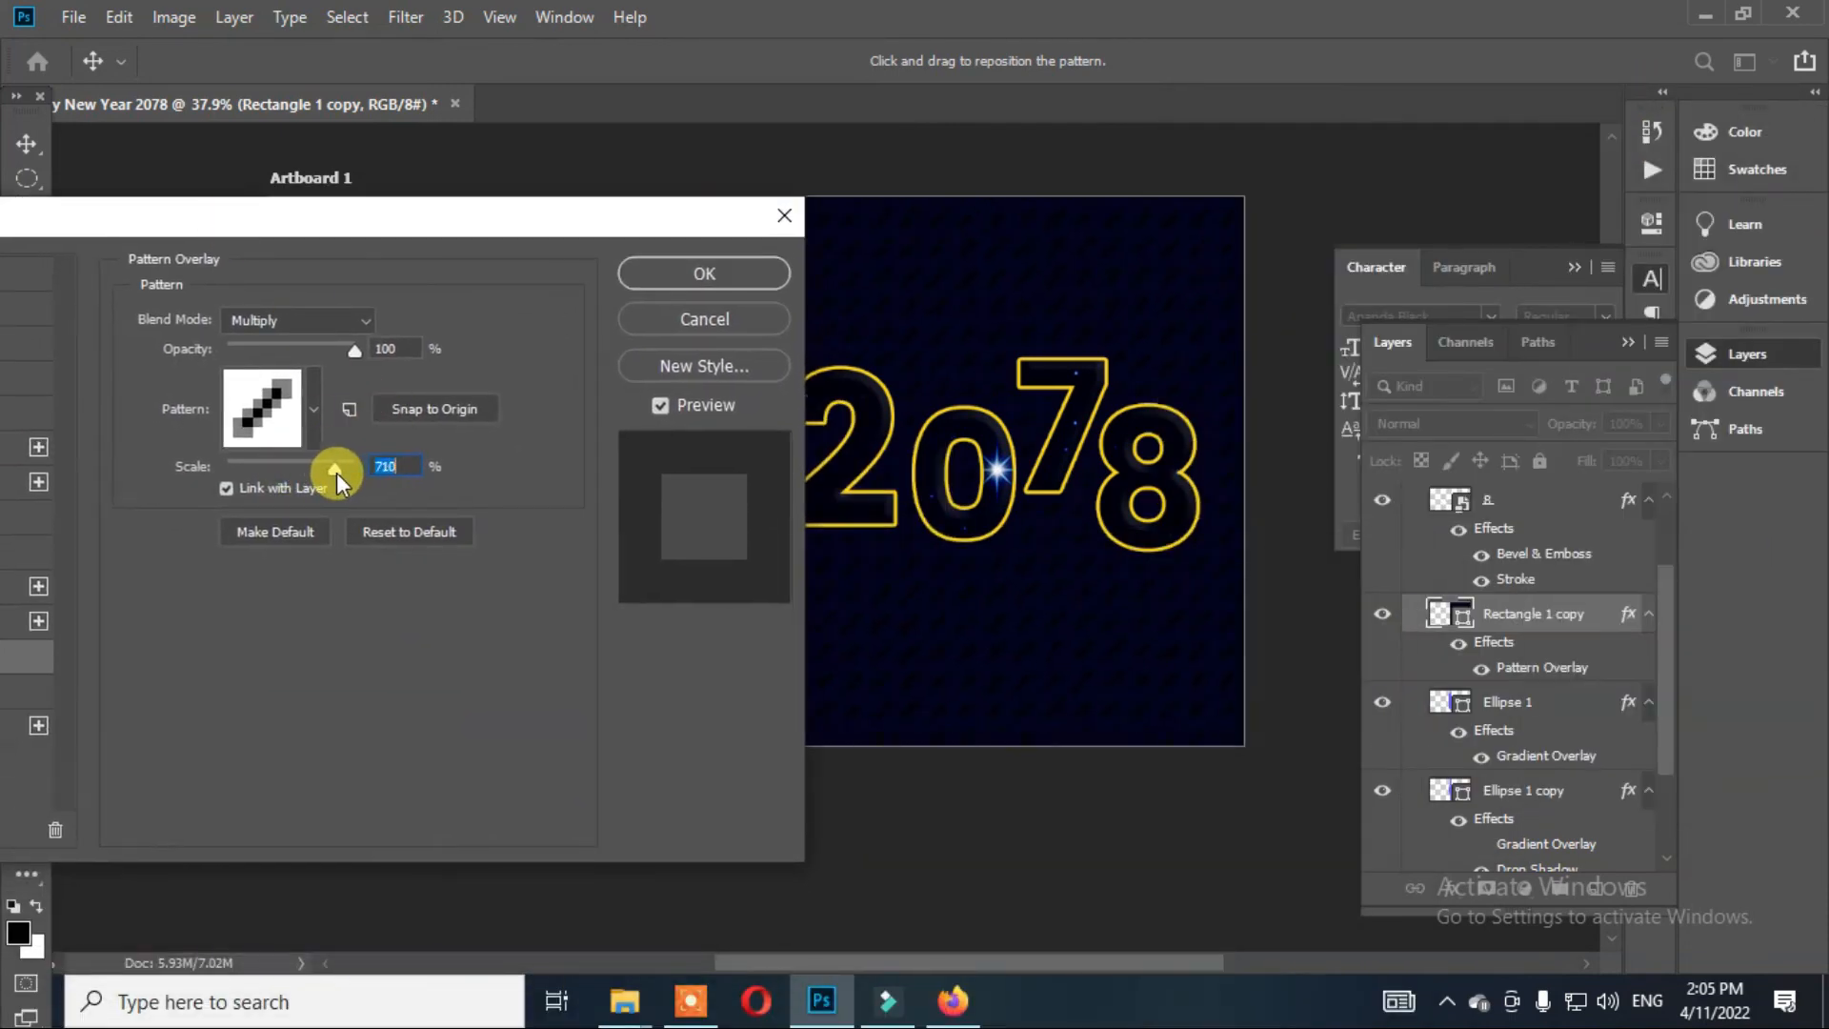
{"action": "left_click", "coordinate": [730, 269]}
{"action": "scroll", "coordinate": [957, 456], "scroll_direction": "down", "scroll_amount": 3}
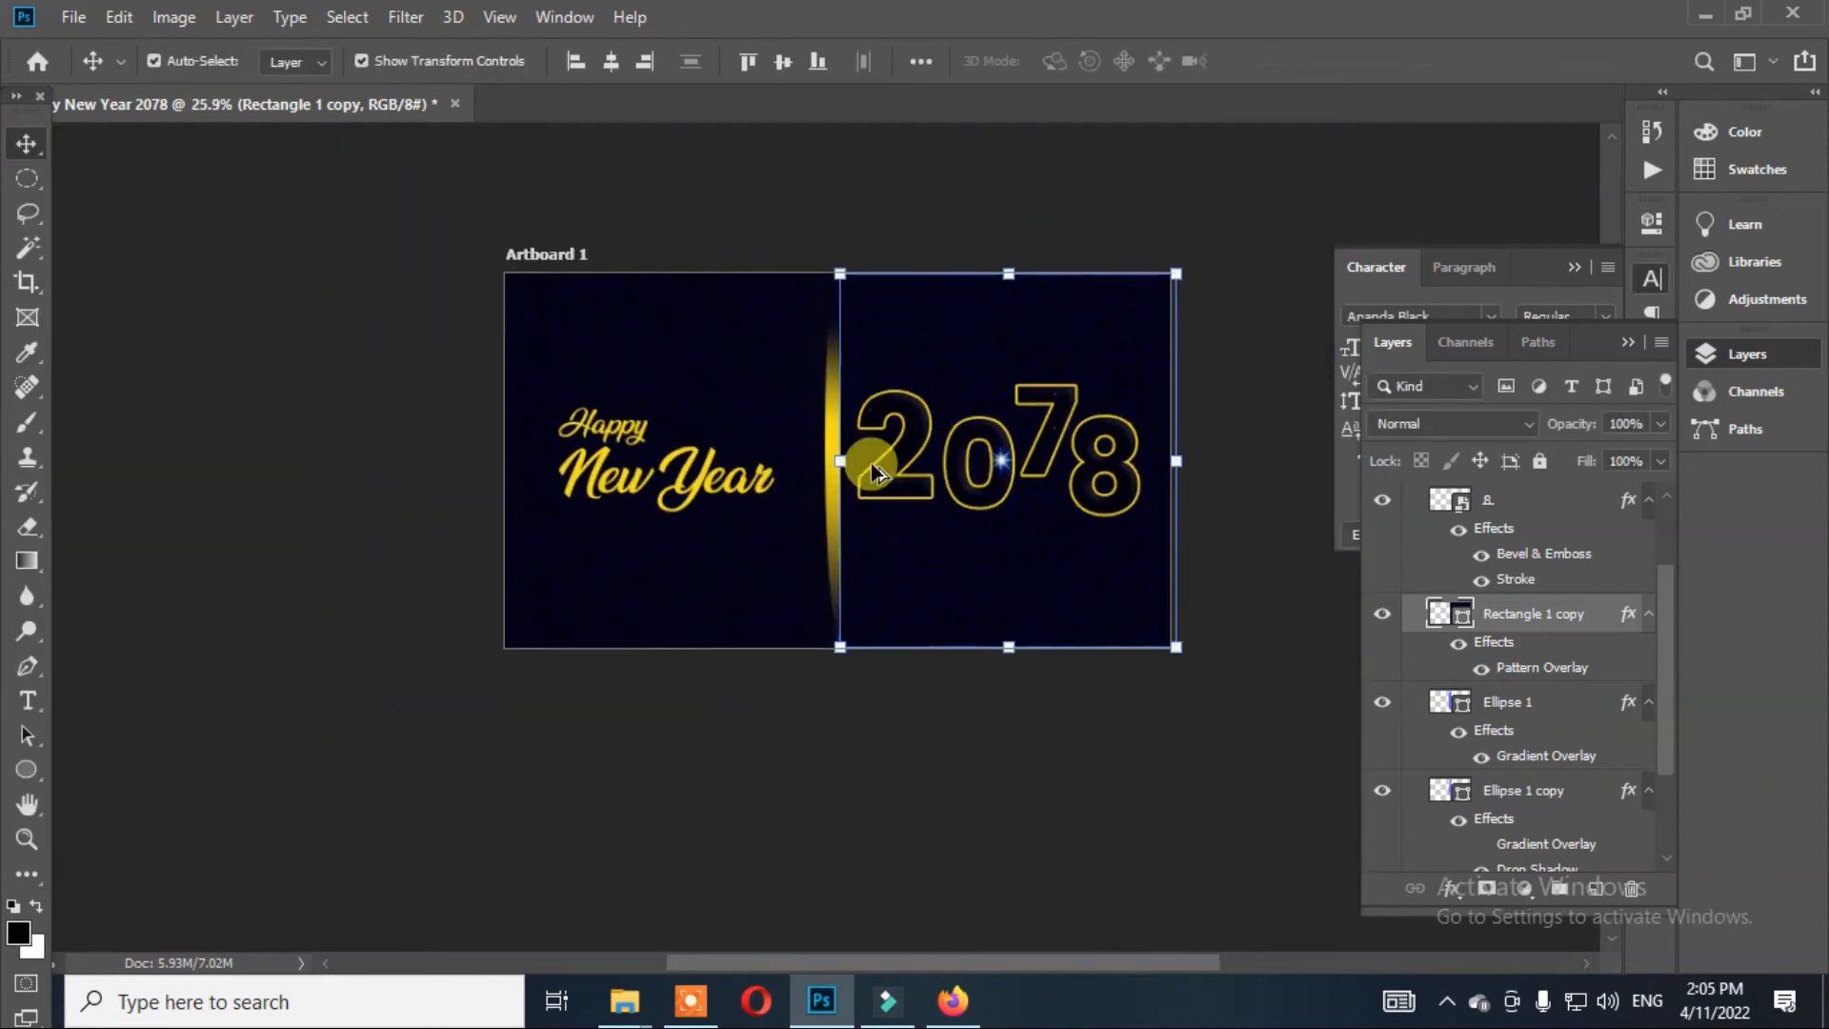
{"action": "left_click", "coordinate": [1188, 221]}
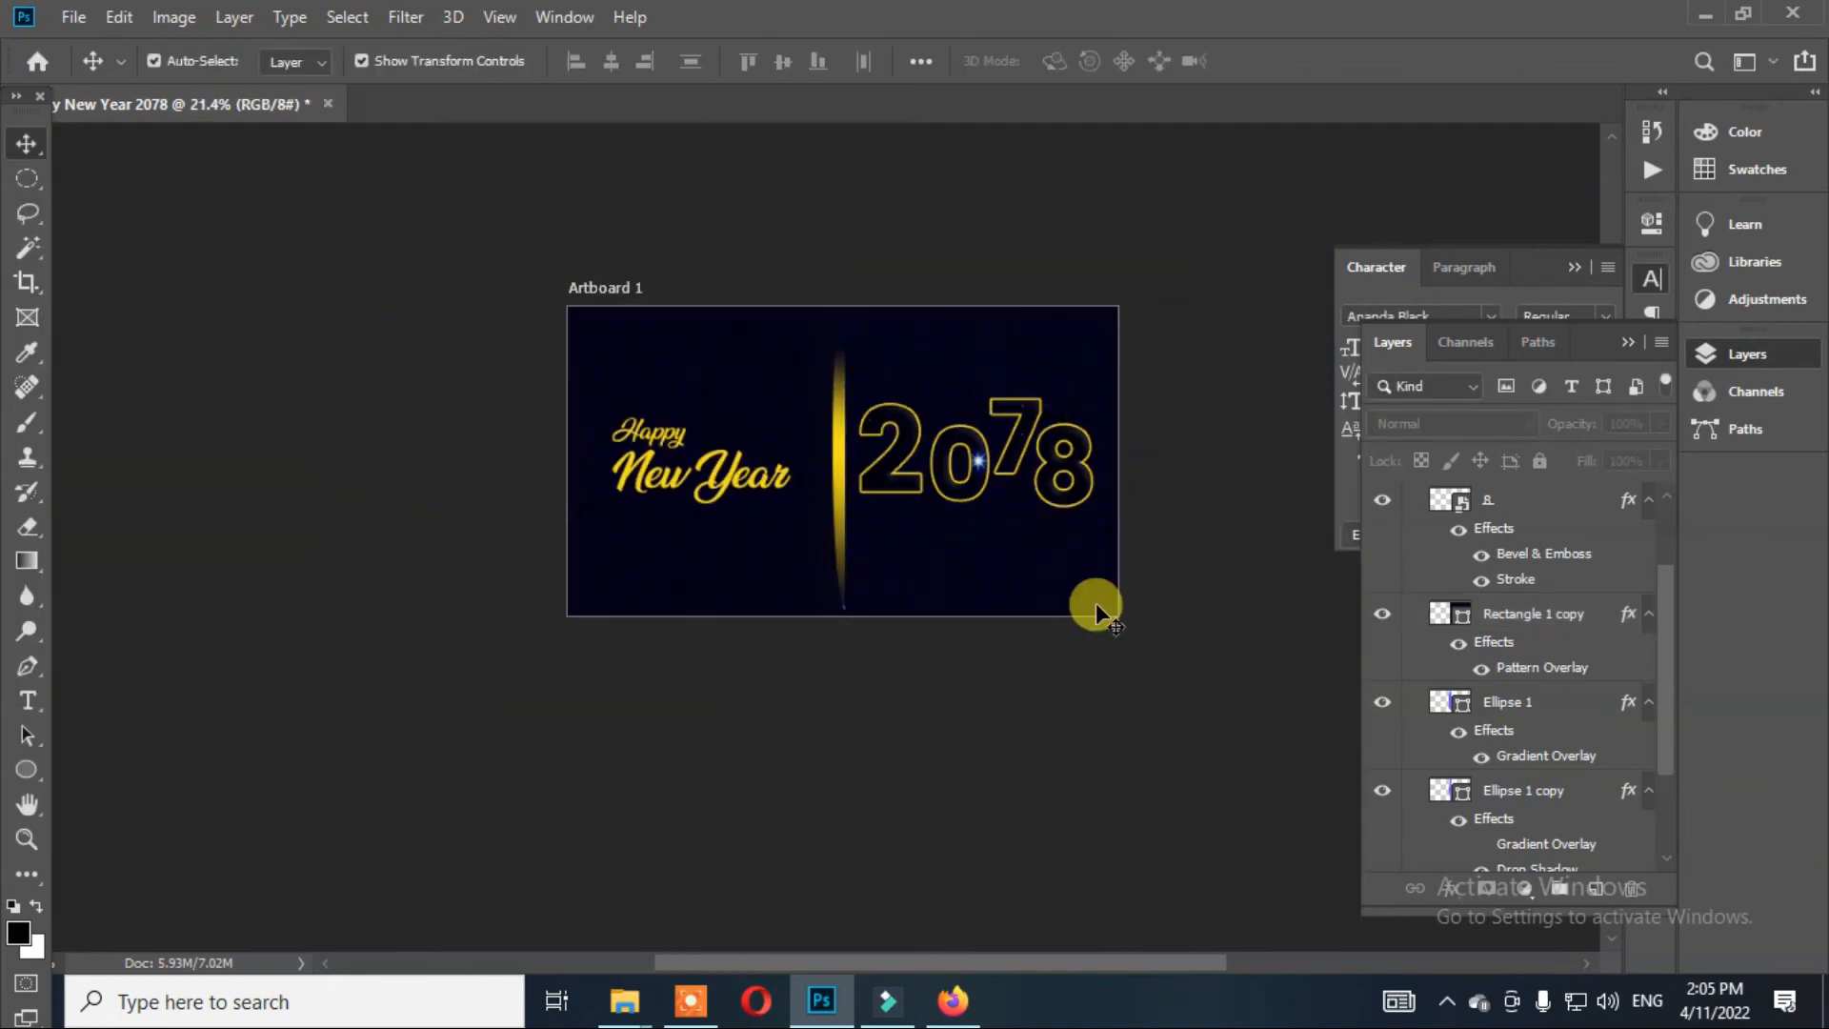